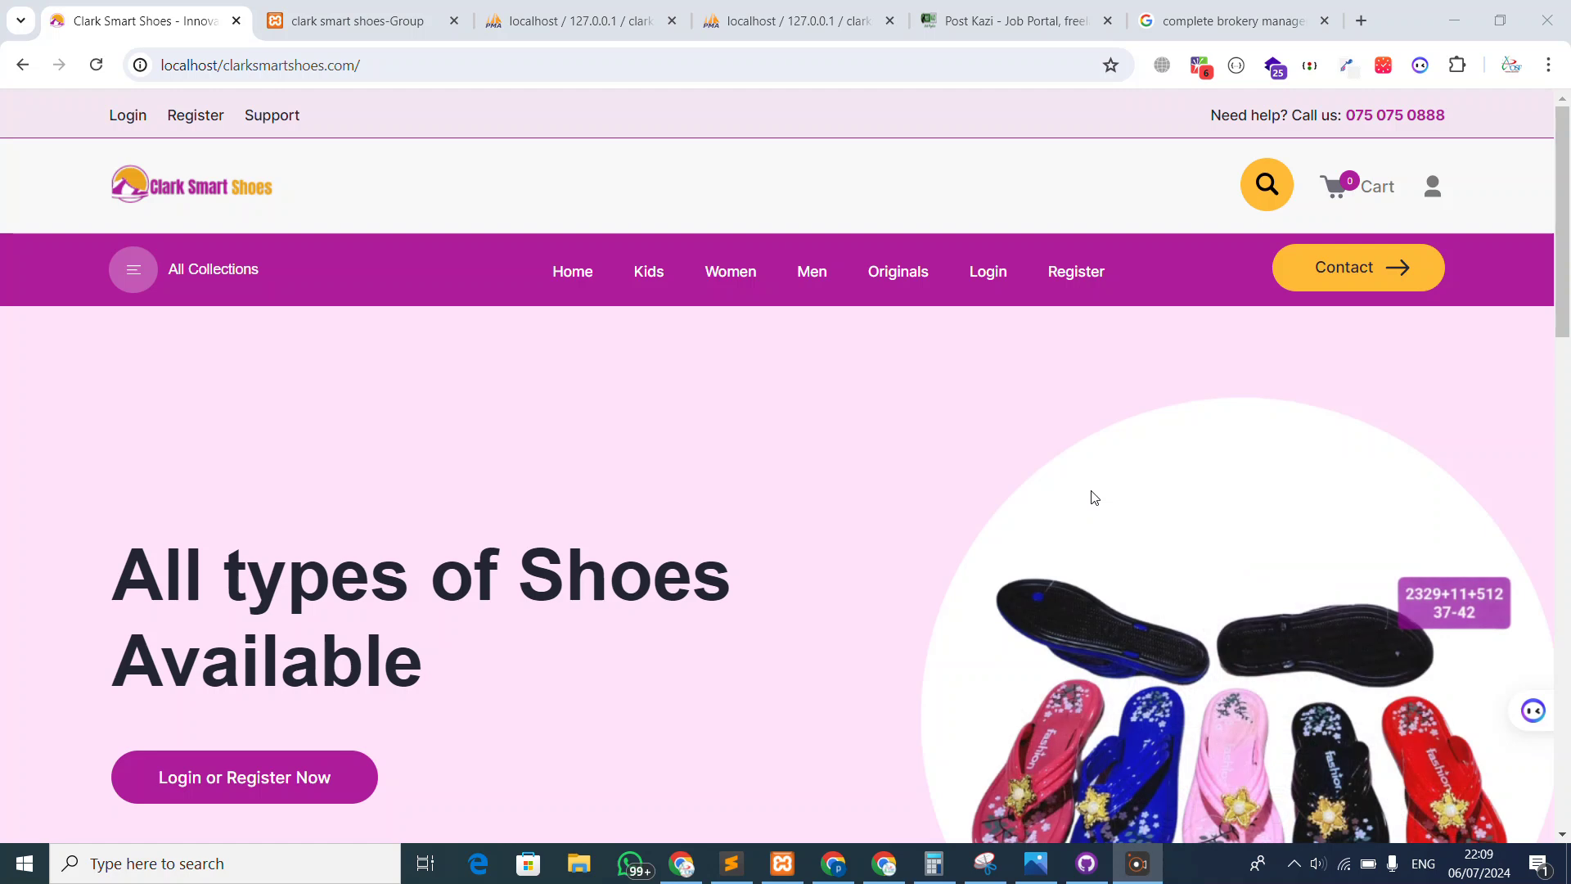
Log out of the admin dashboard
scroll(734, 583, down, 12)
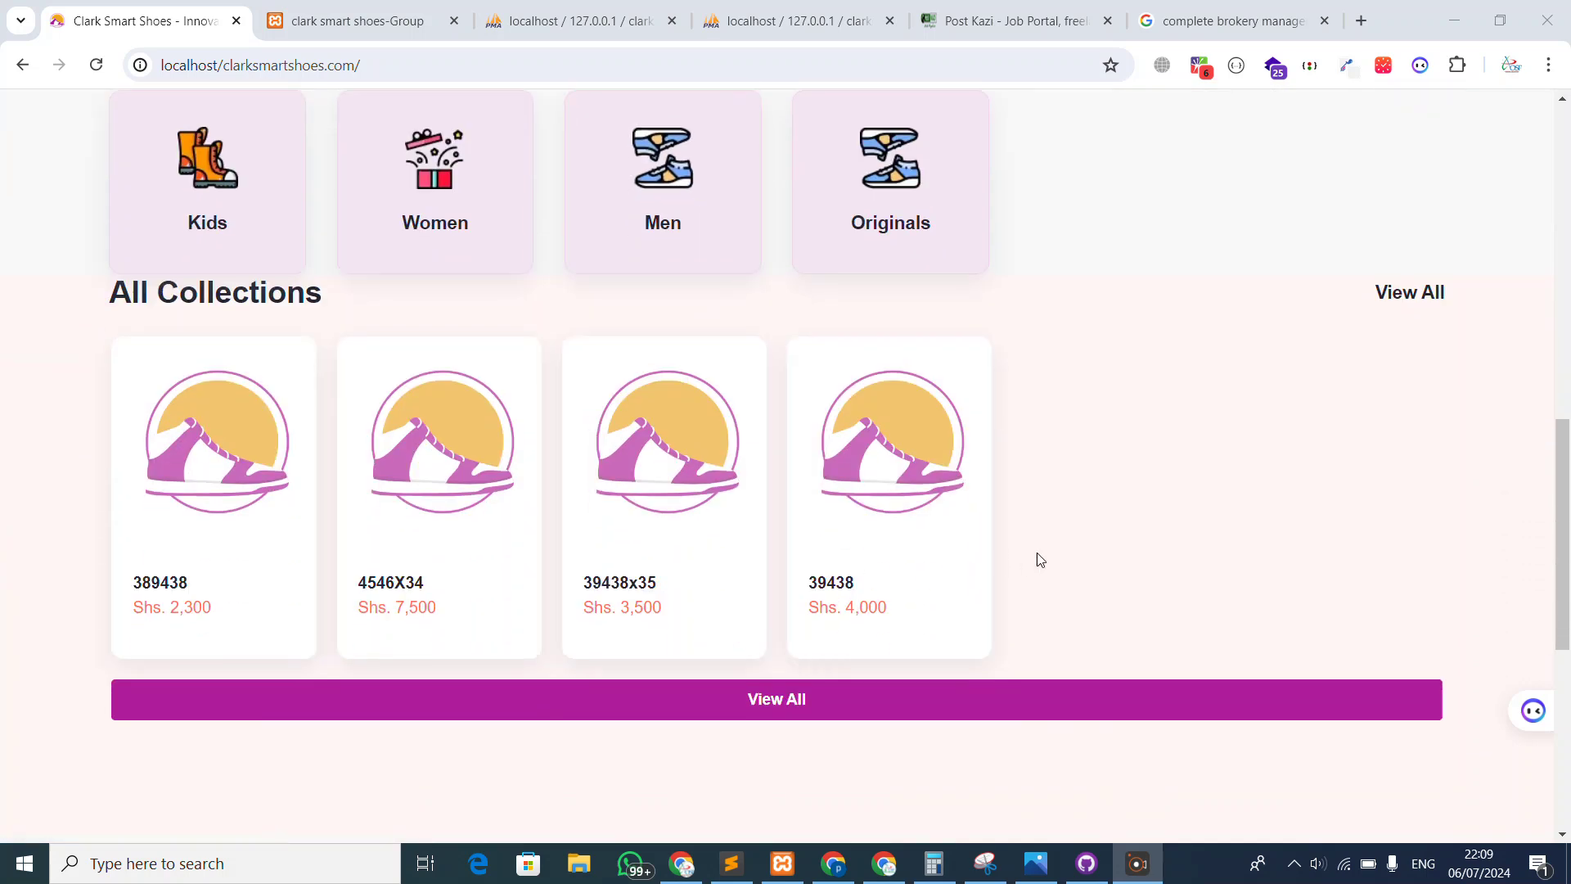
scroll(382, 488, down, 7)
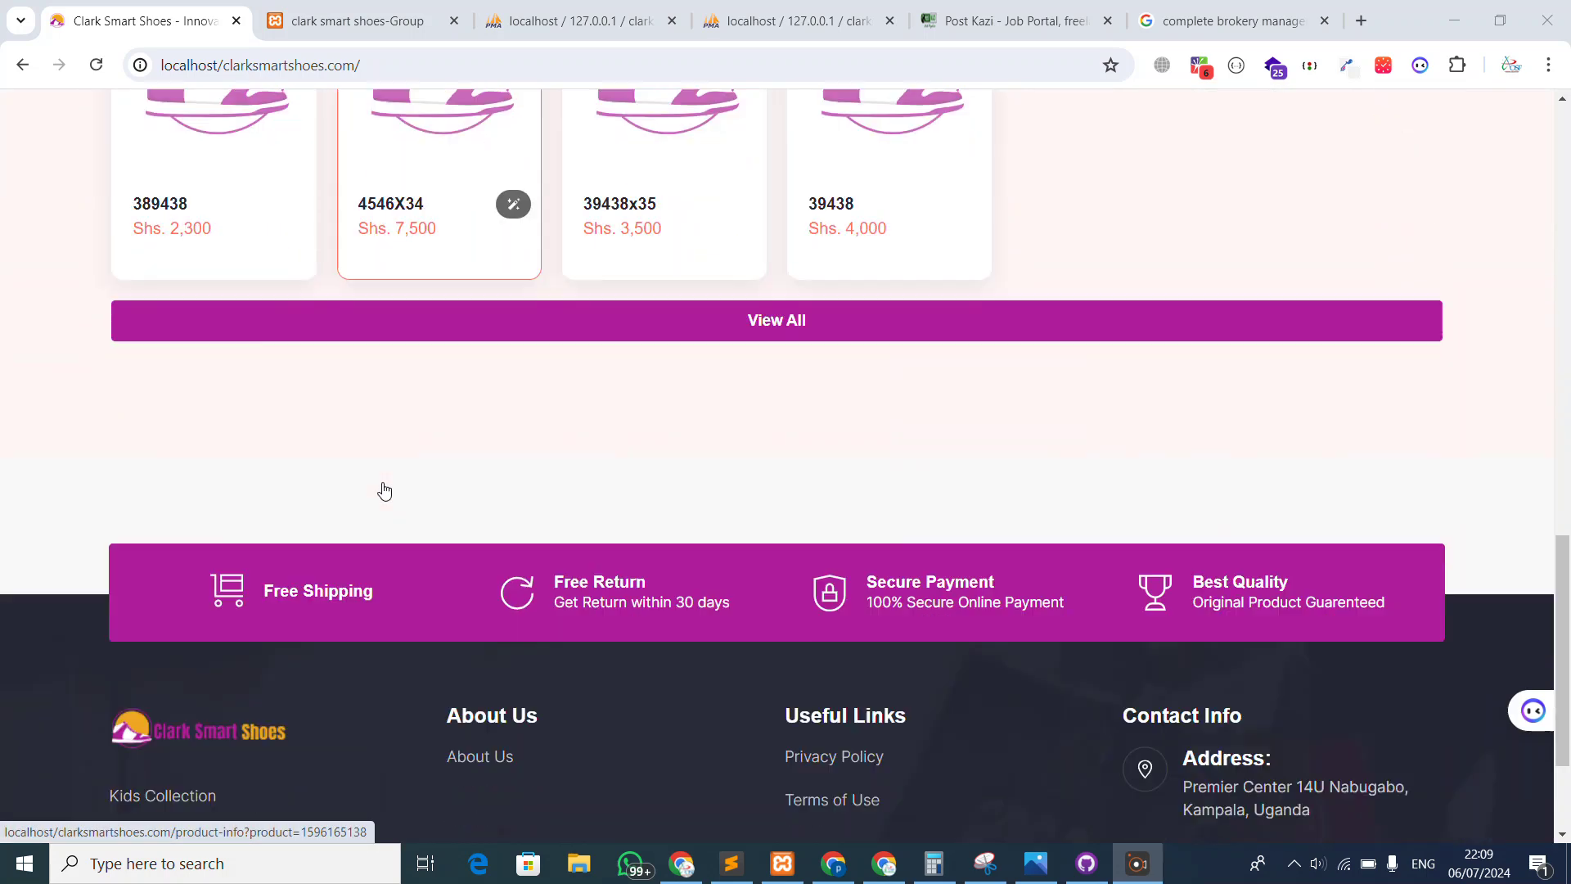
scroll(218, 515, up, 6)
scroll(514, 352, up, 10)
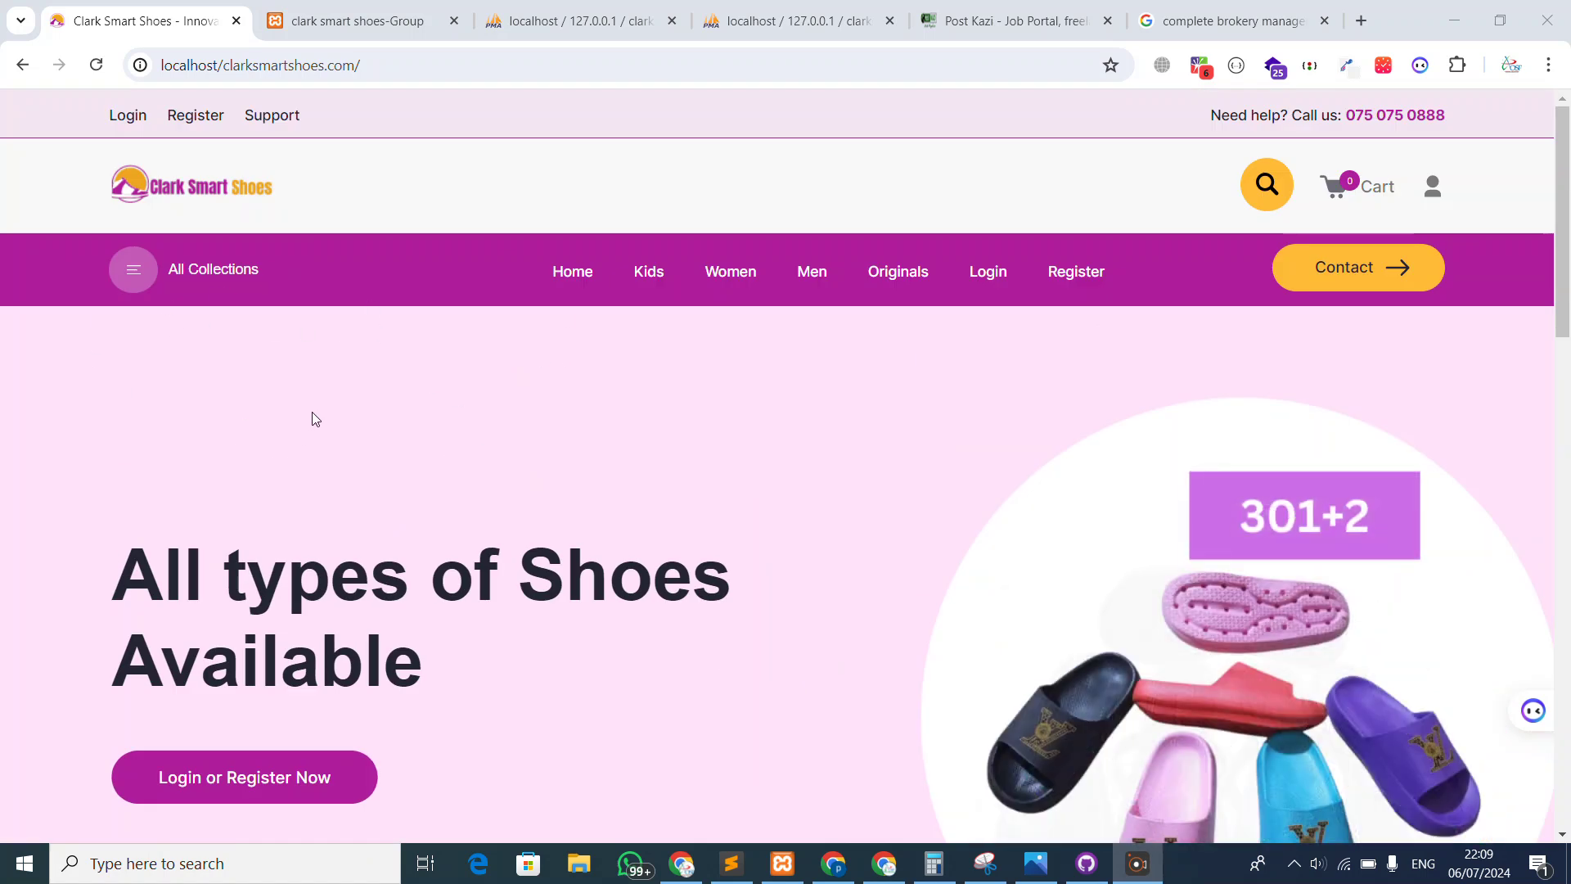
key(ctrl+Tab)
click(123, 616)
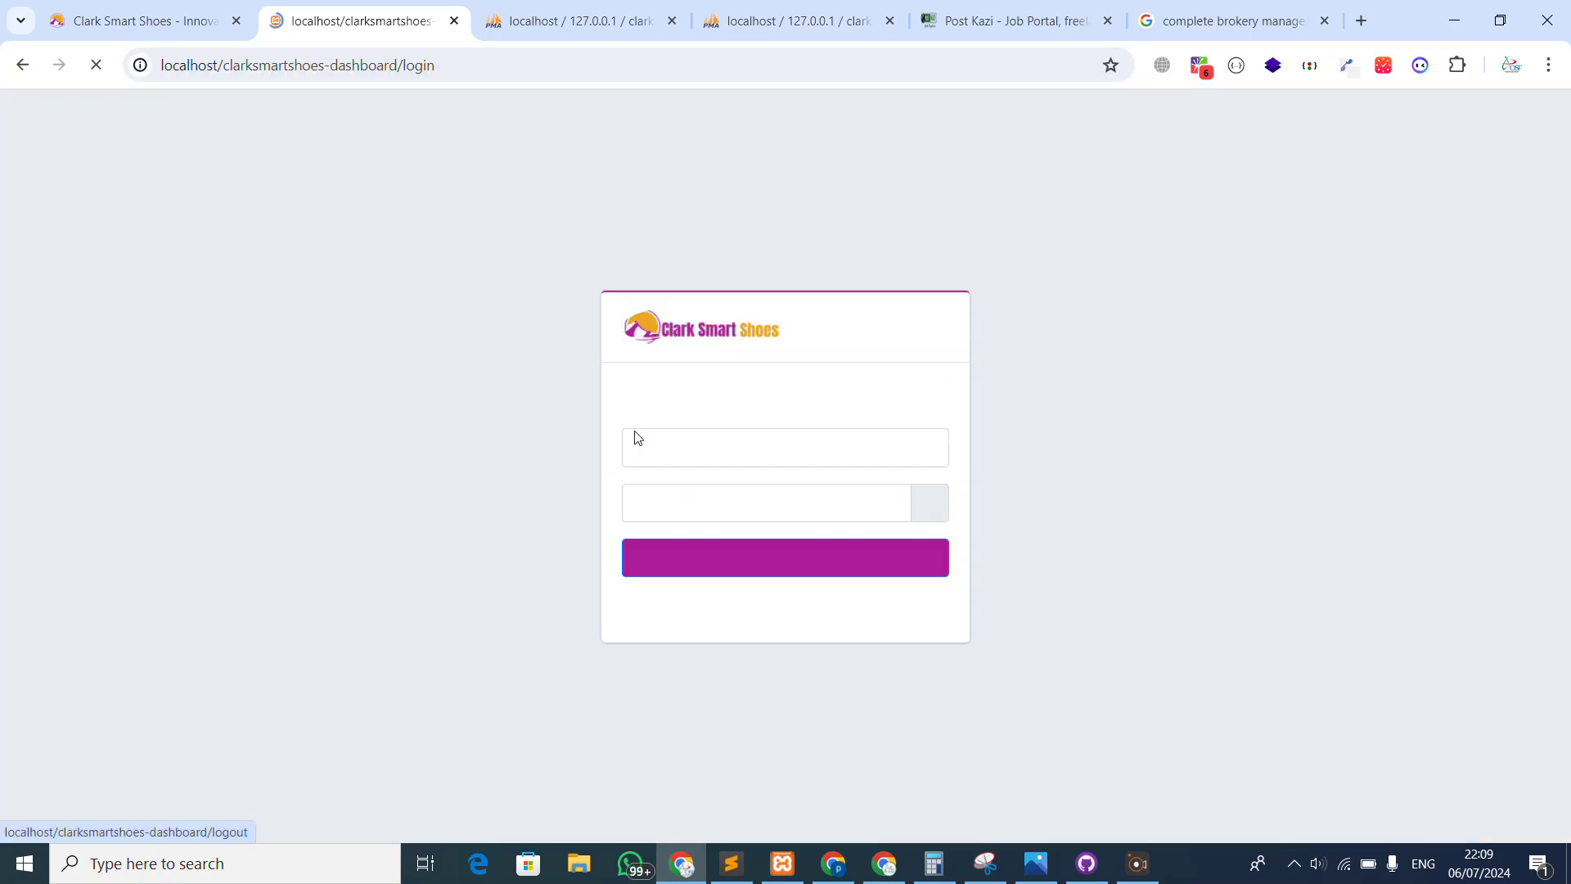
Back on the storefront, browse the home page and open the shoe collections list
click(181, 34)
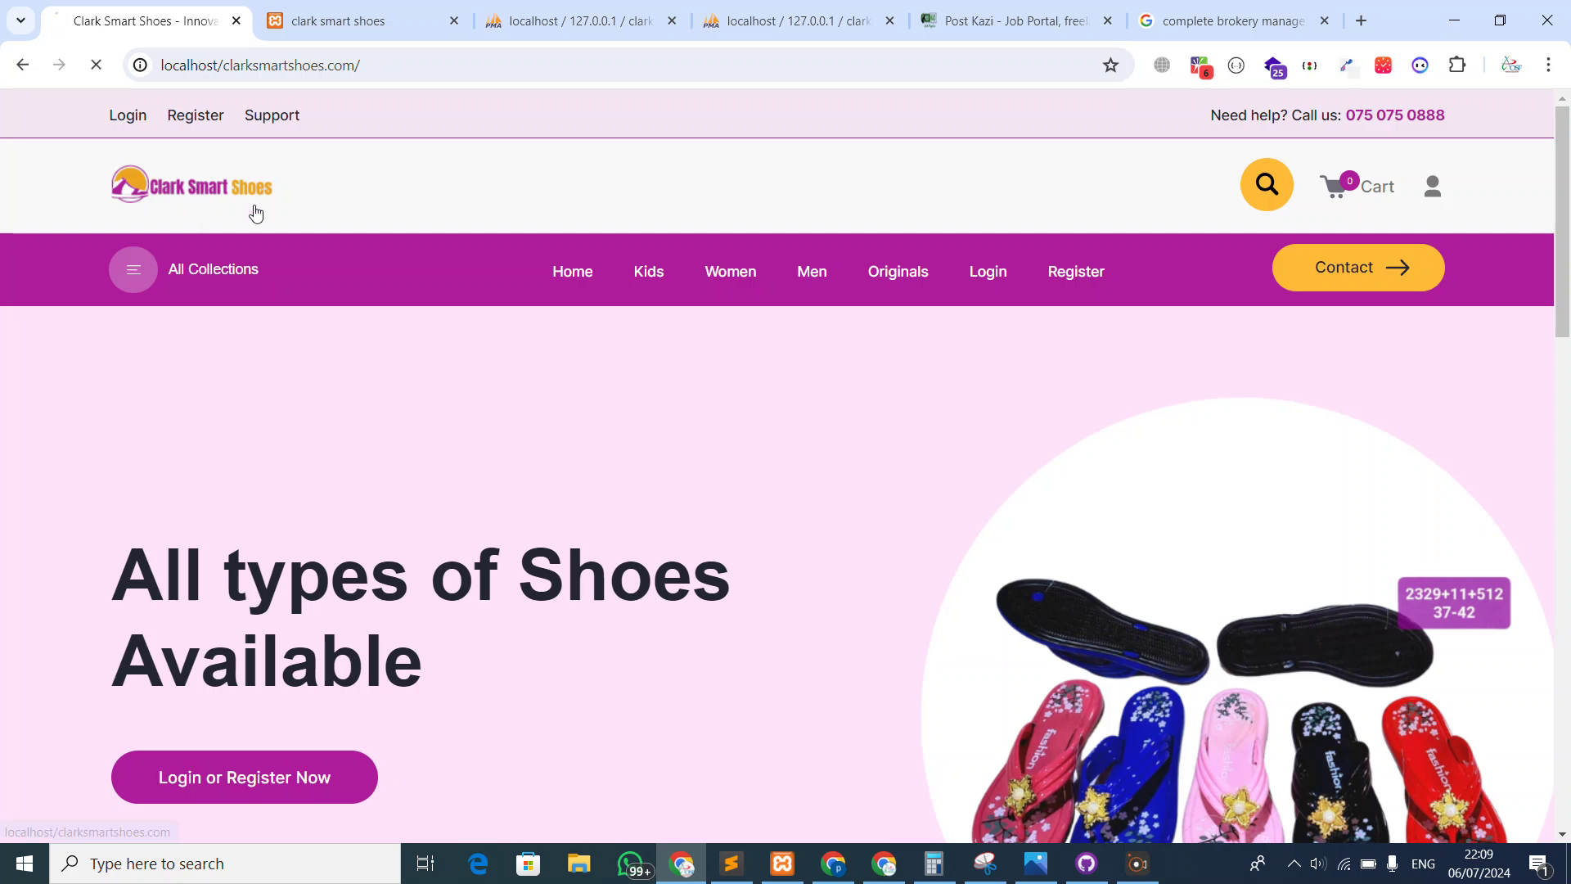
scroll(734, 309, down, 10)
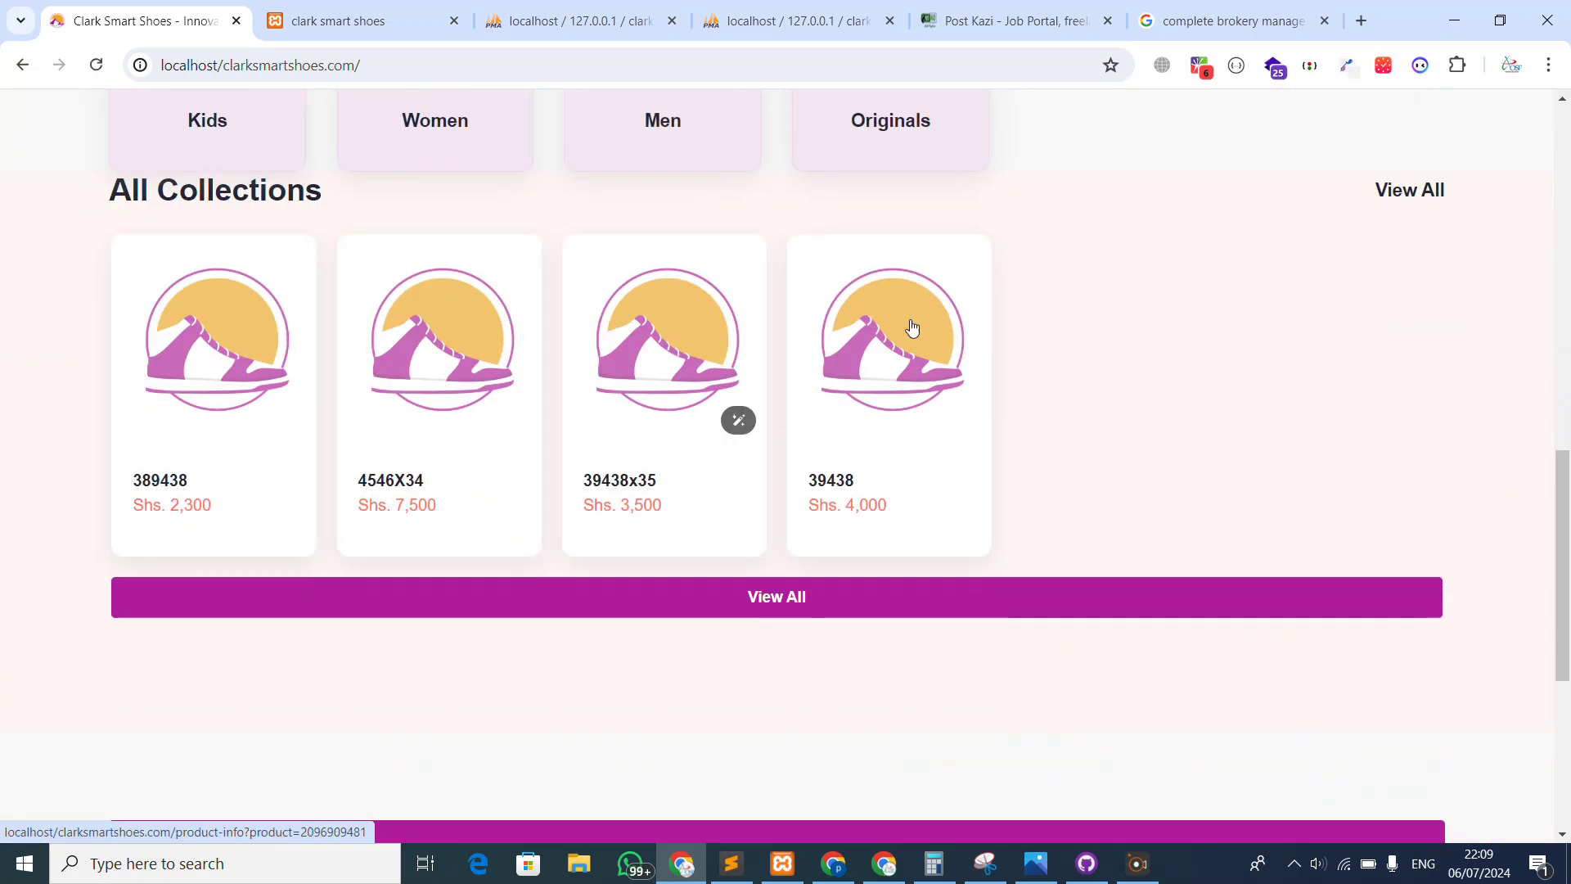
scroll(655, 419, up, 1)
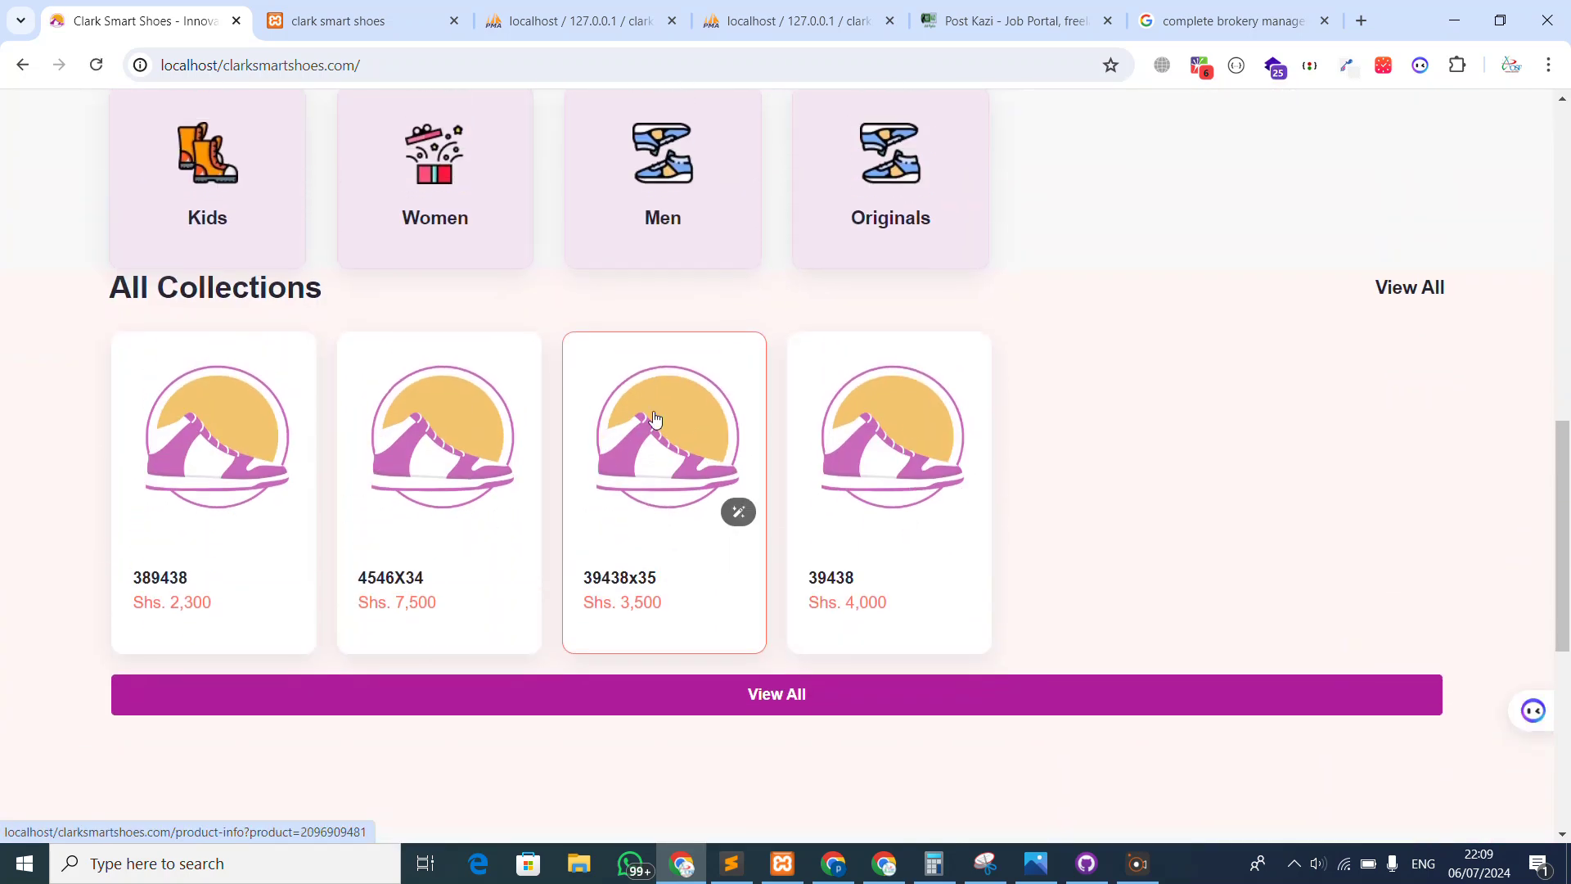
scroll(655, 419, down, 2)
scroll(714, 317, up, 10)
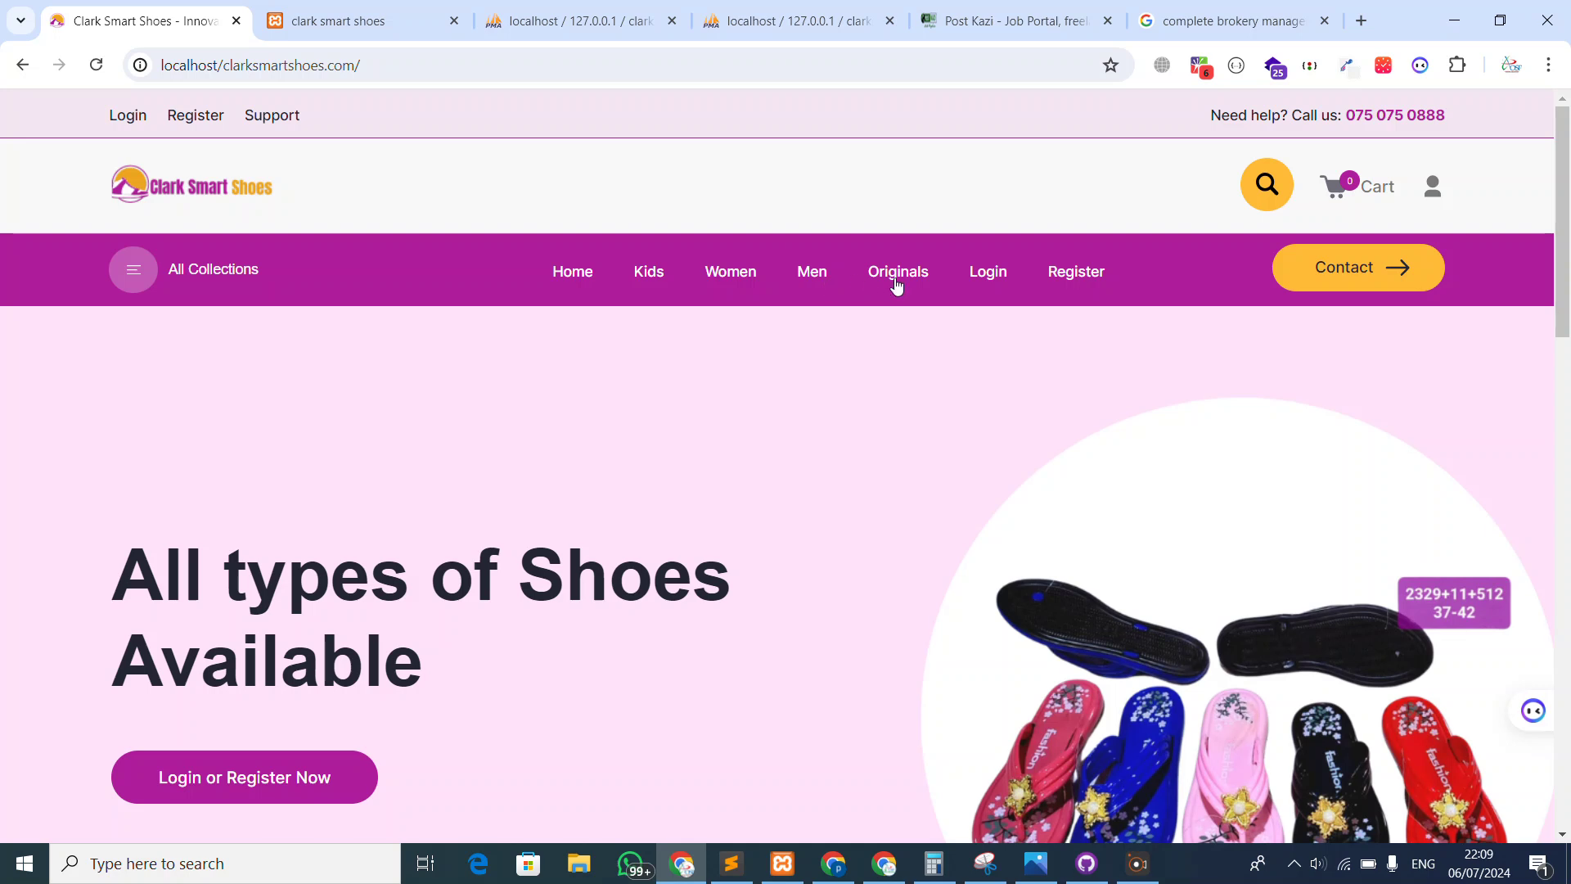
scroll(1126, 336, down, 2)
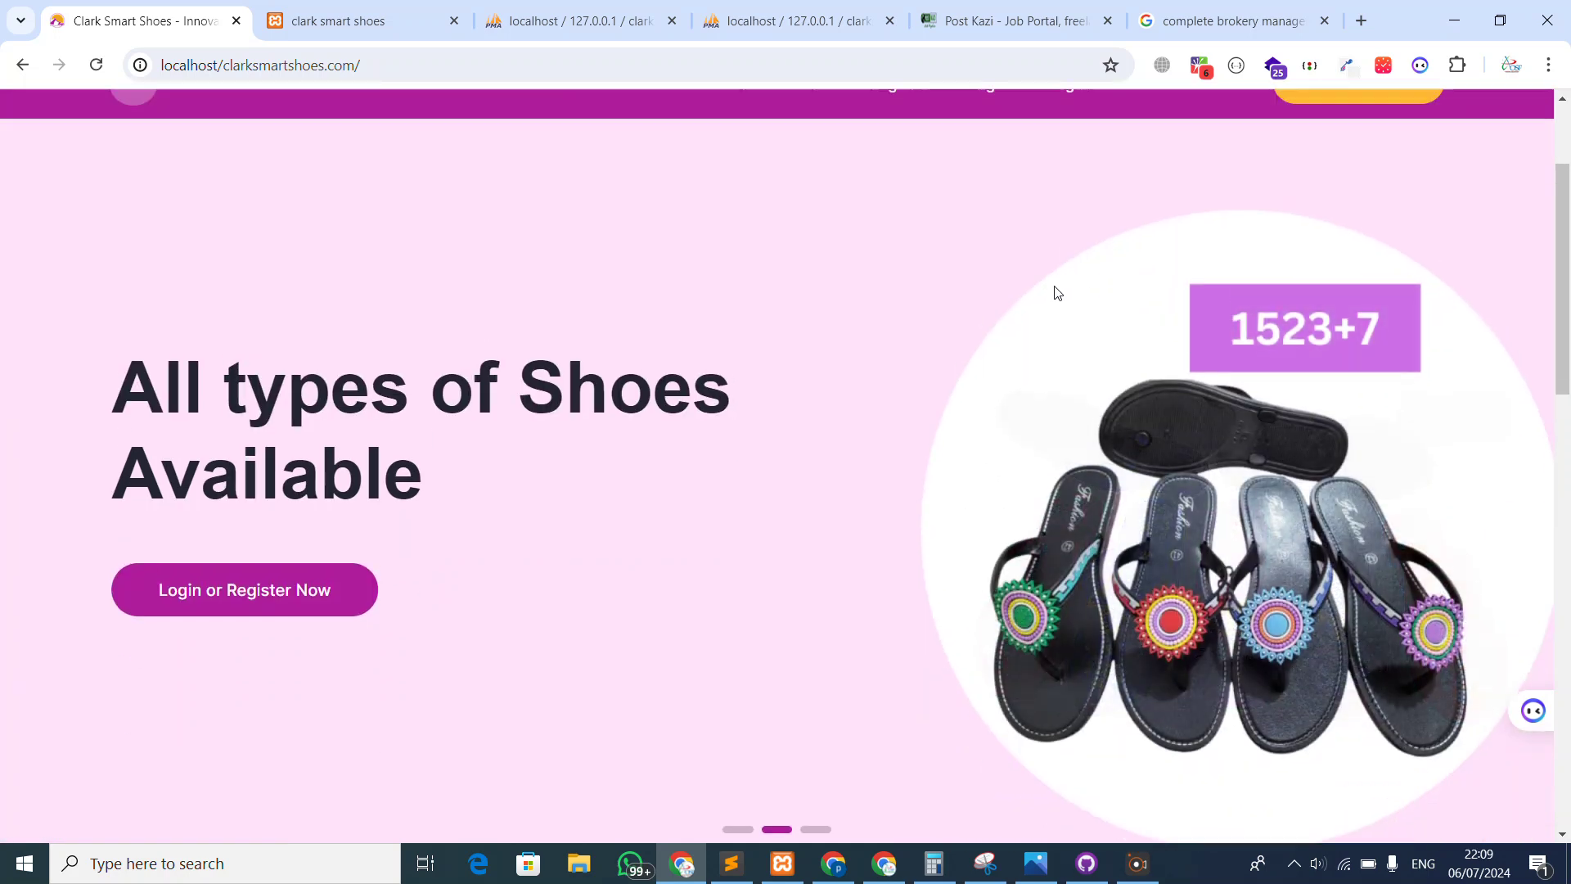
scroll(1056, 292, up, 2)
click(338, 24)
key(ctrl+shift+Tab)
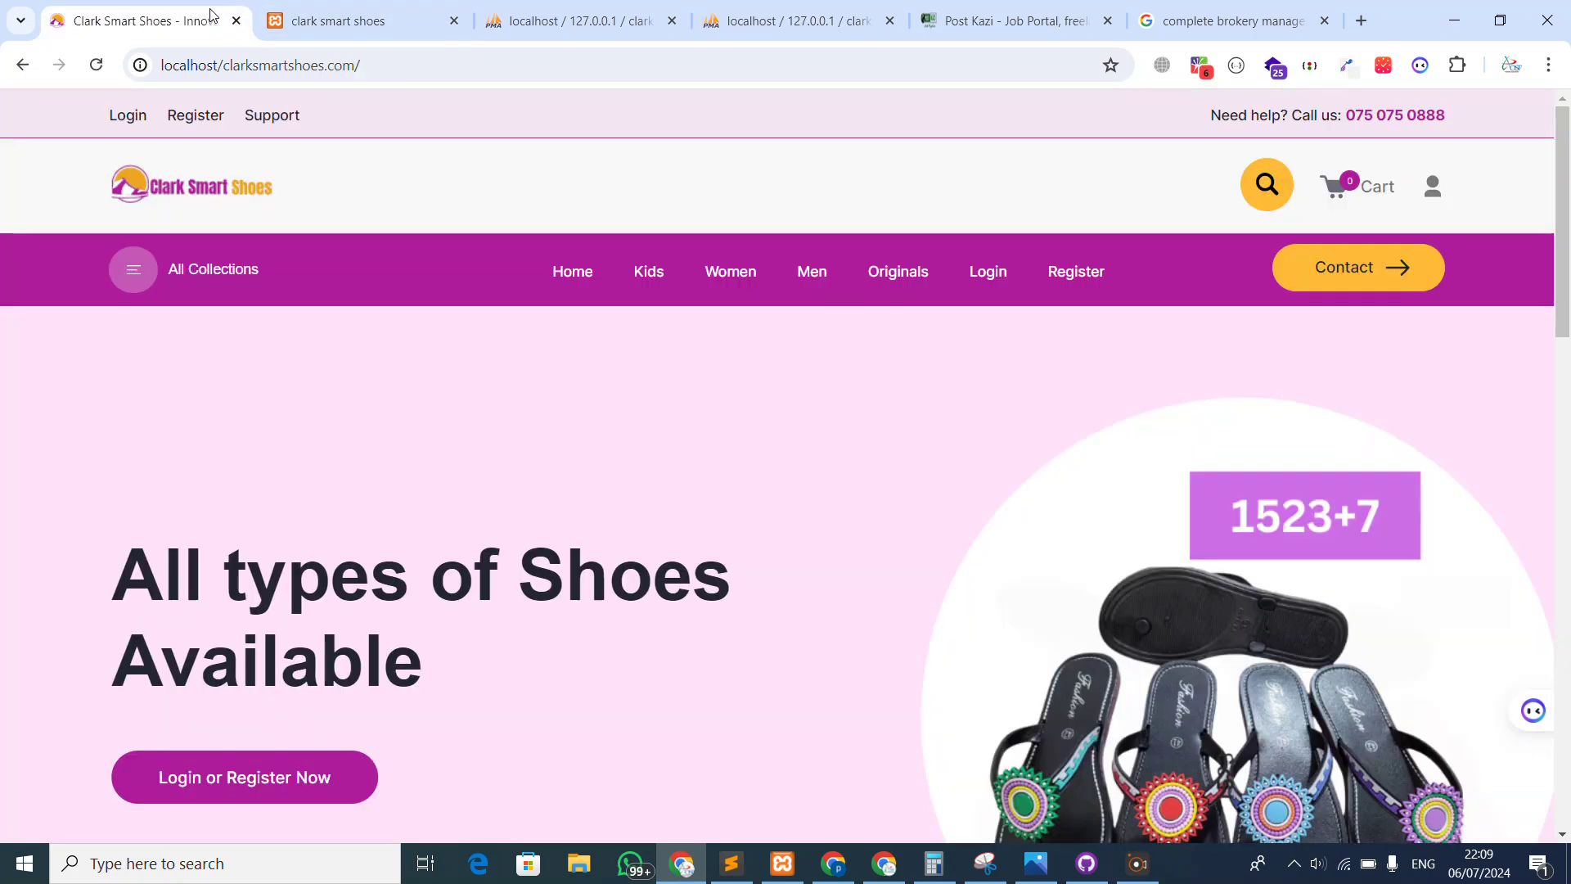
scroll(475, 267, down, 2)
scroll(476, 267, up, 2)
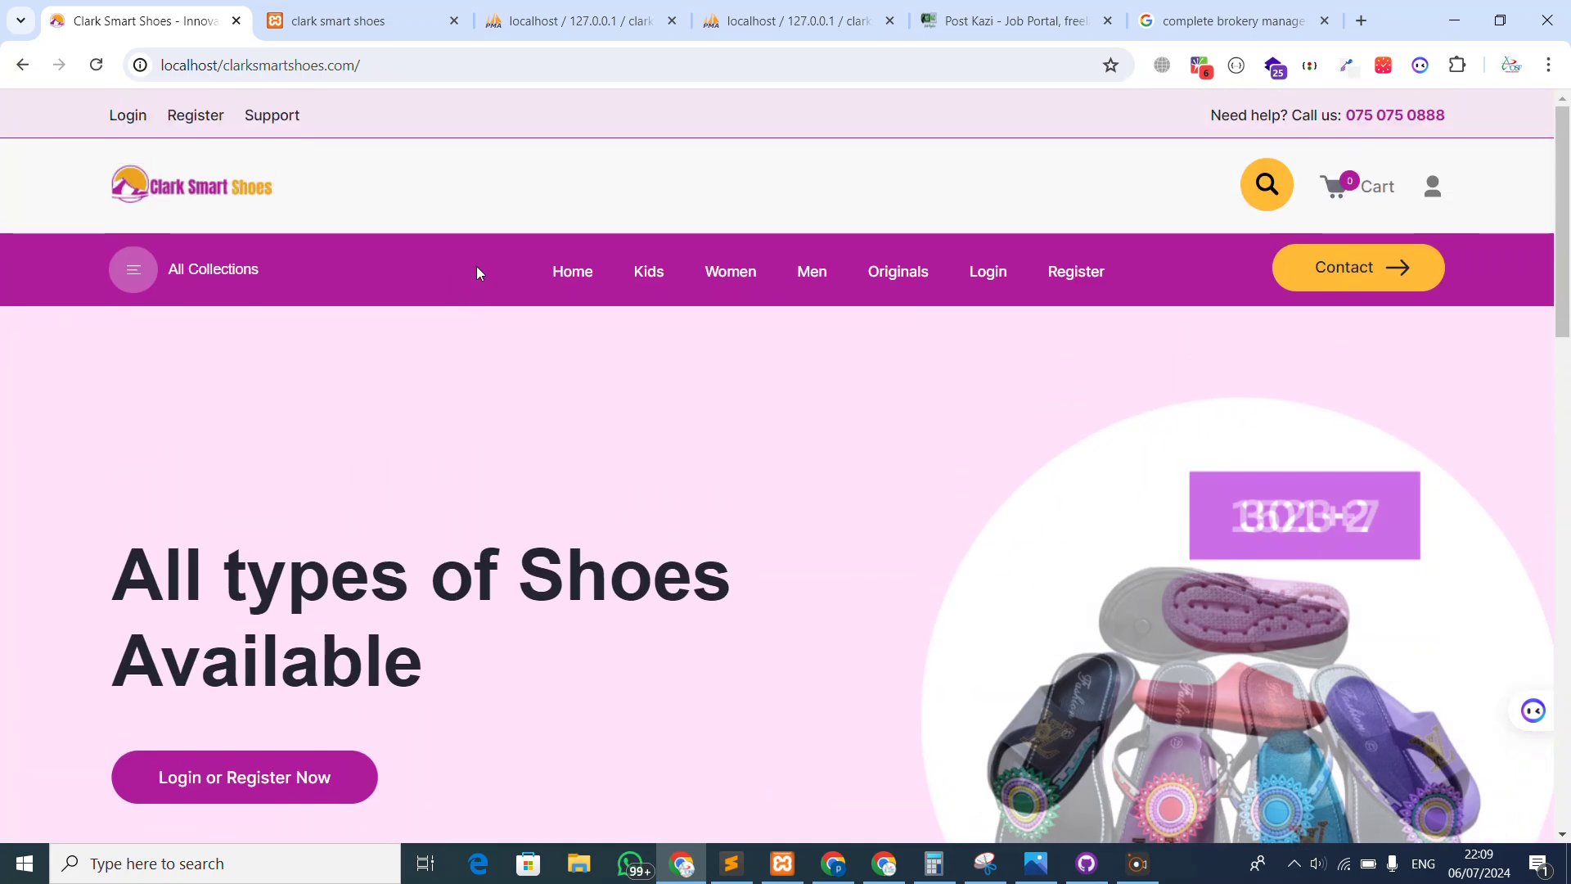
click(233, 270)
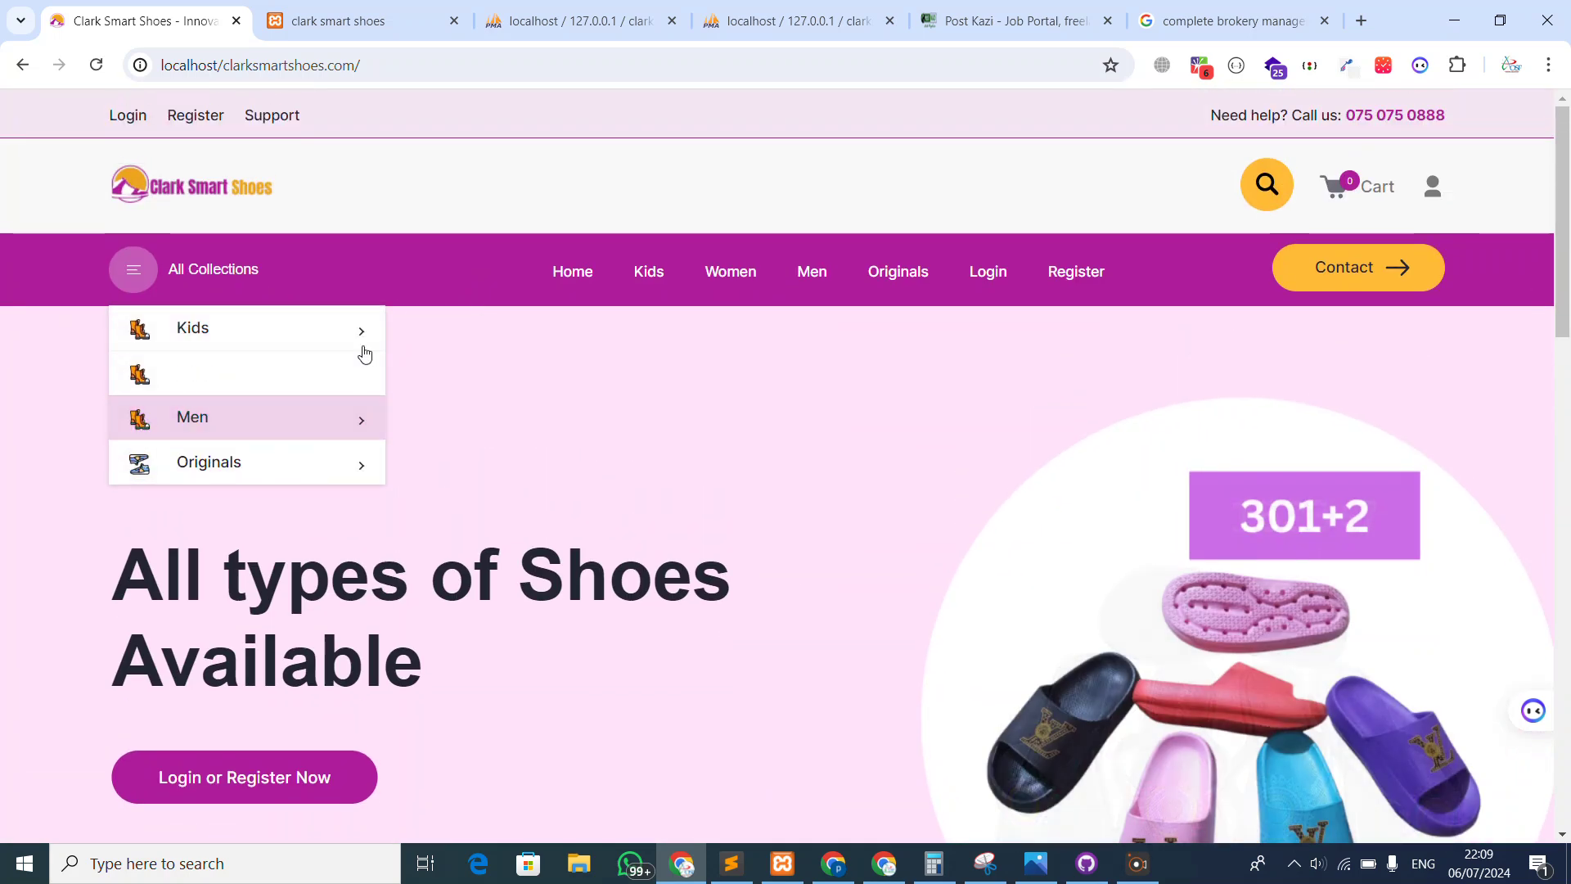
Open DevTools with Nexus 5X phone emulation and reload the home page
right_click(621, 212)
key(Escape)
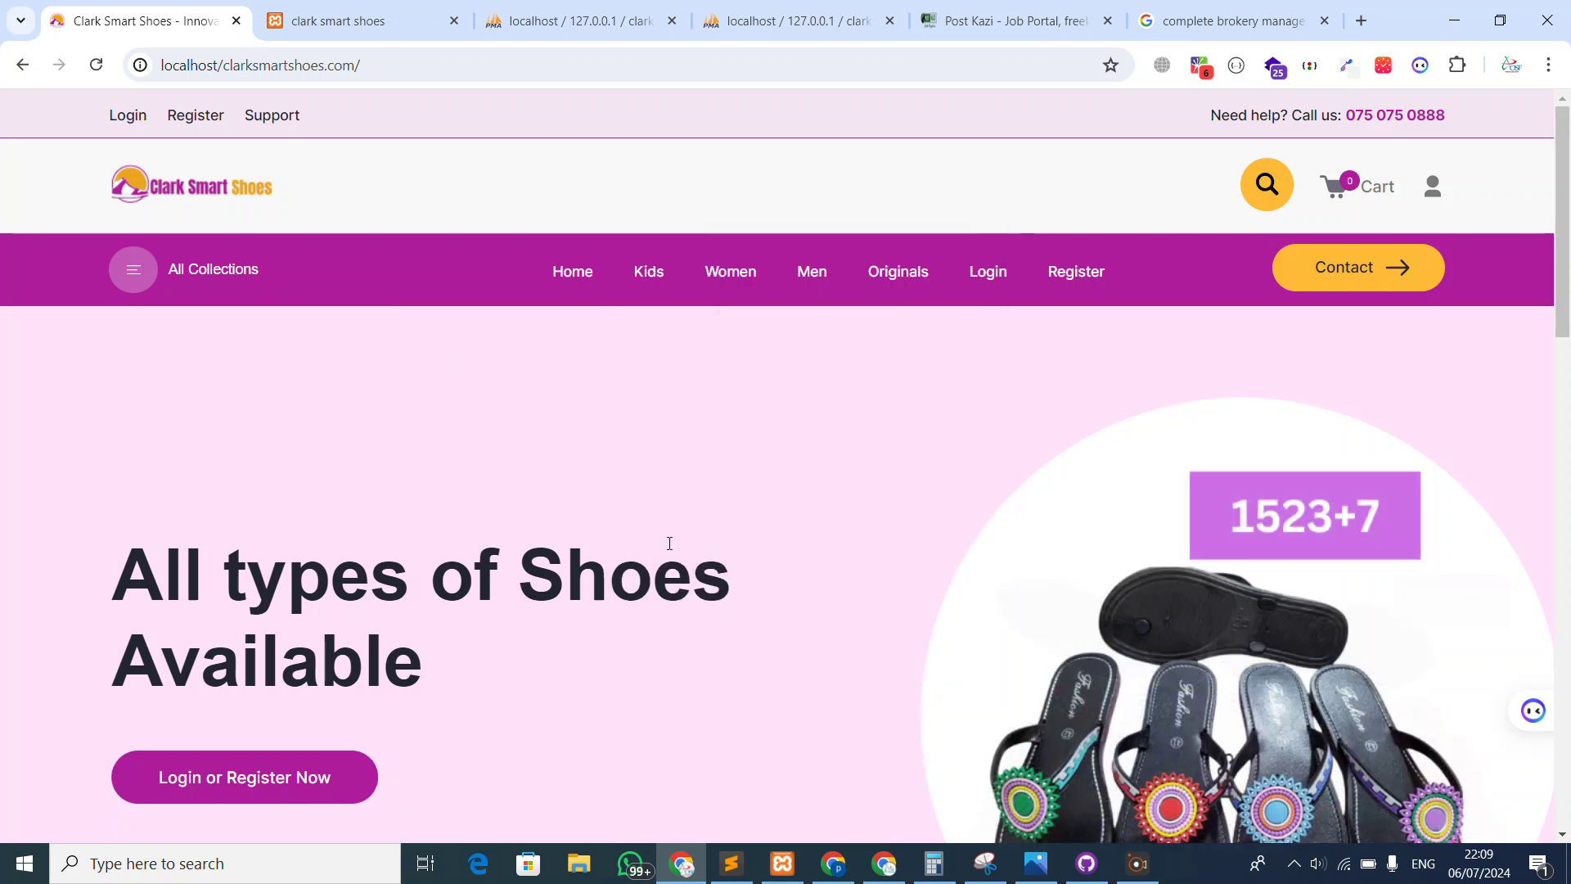
key(ctrl+shift+i)
key(ctrl+r)
In the phone view, open the side navigation drawer and choose Back Home
scroll(323, 380, down, 7)
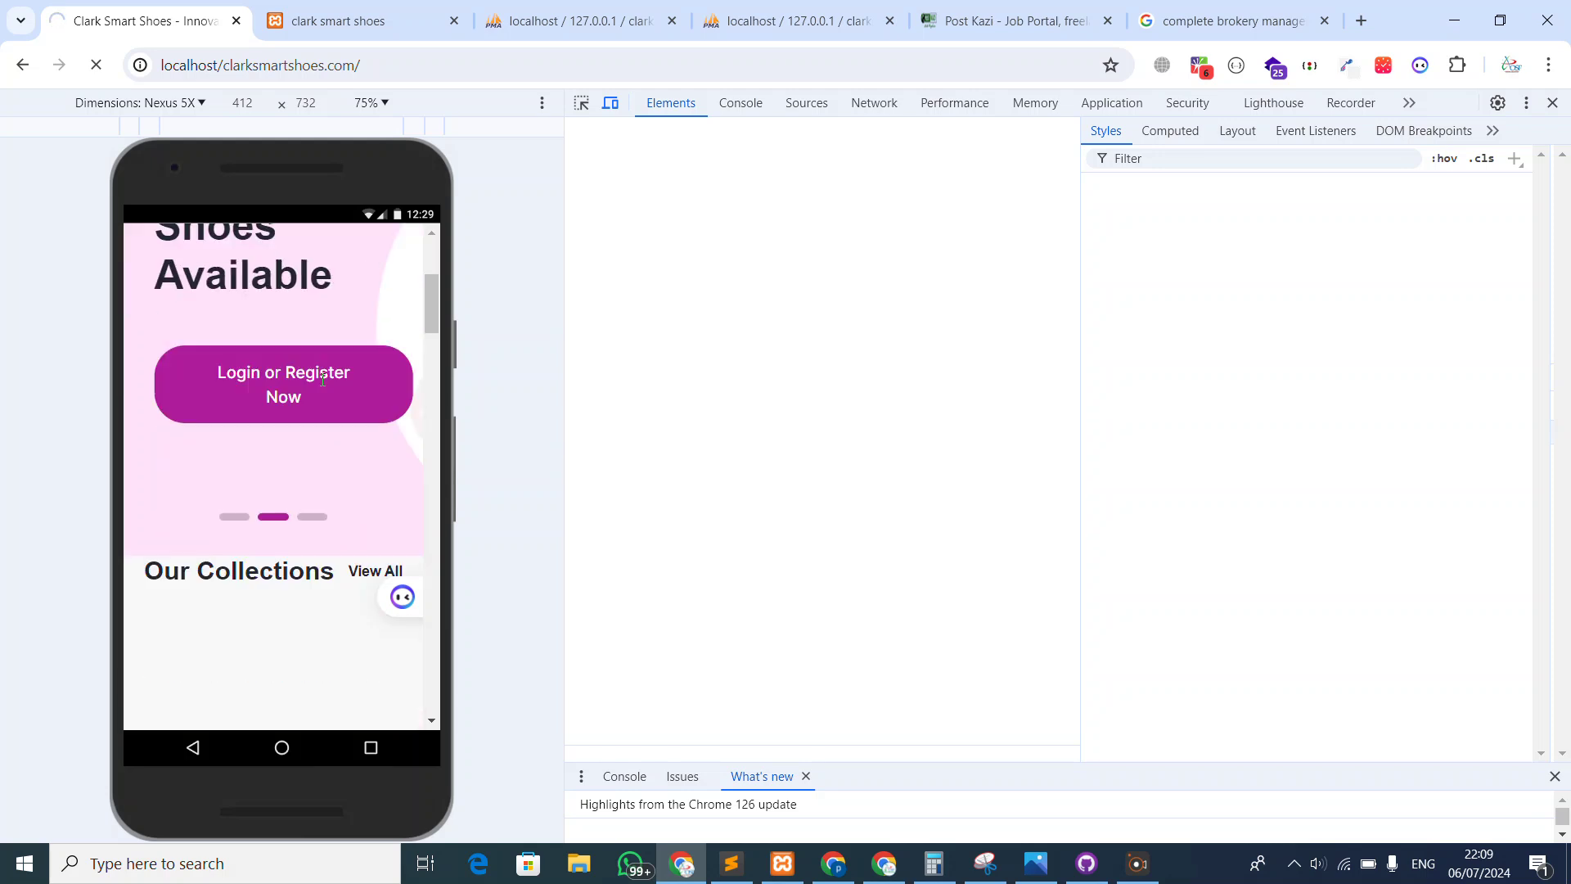
scroll(322, 380, down, 5)
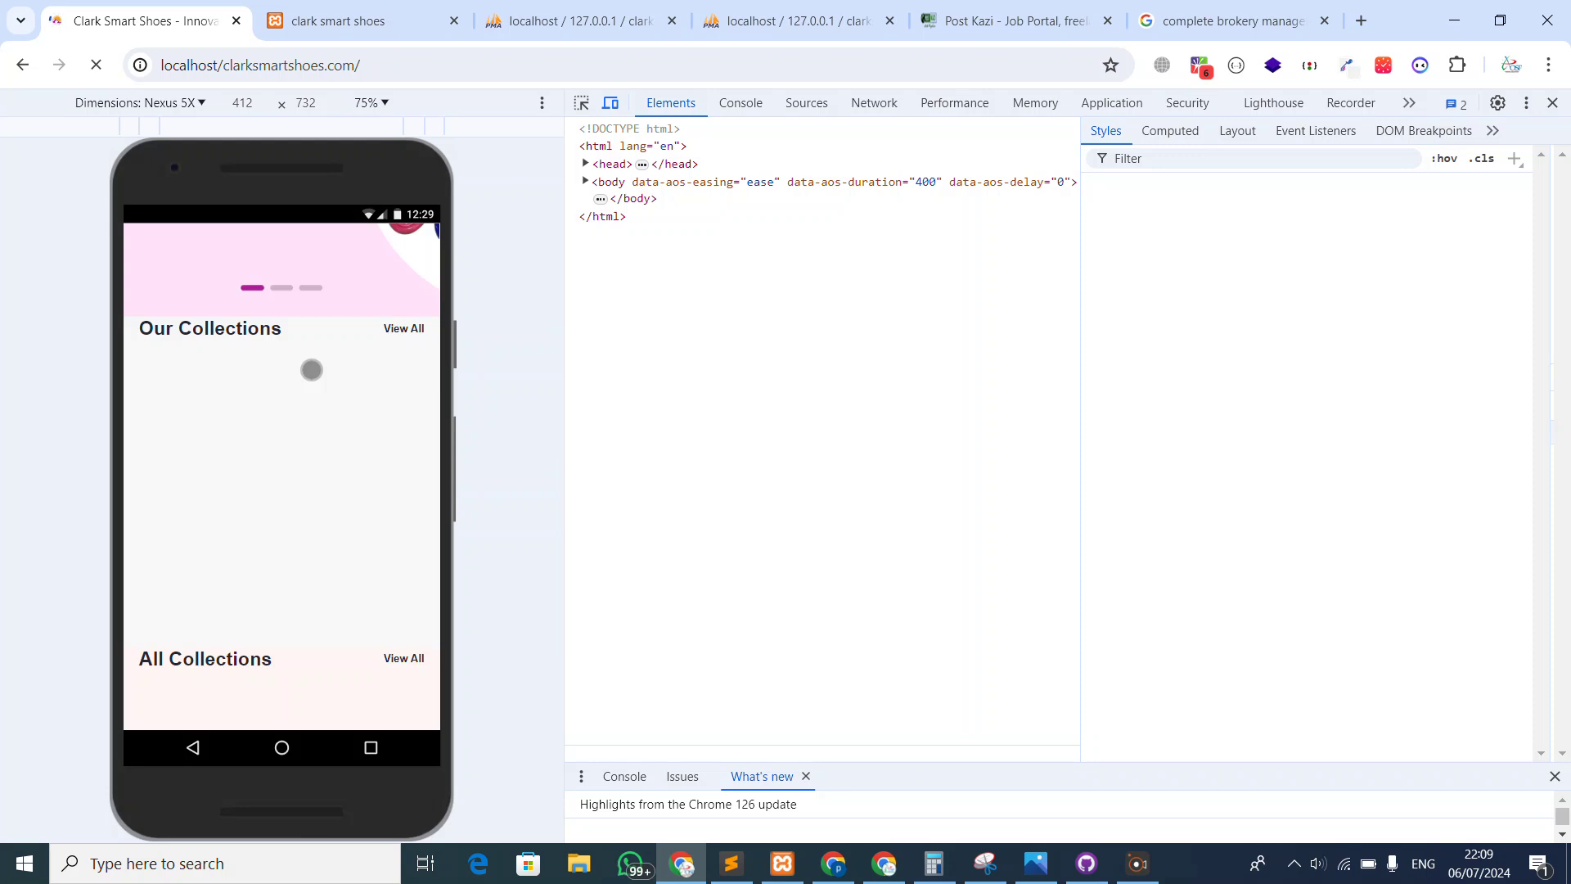
scroll(258, 370, up, 3)
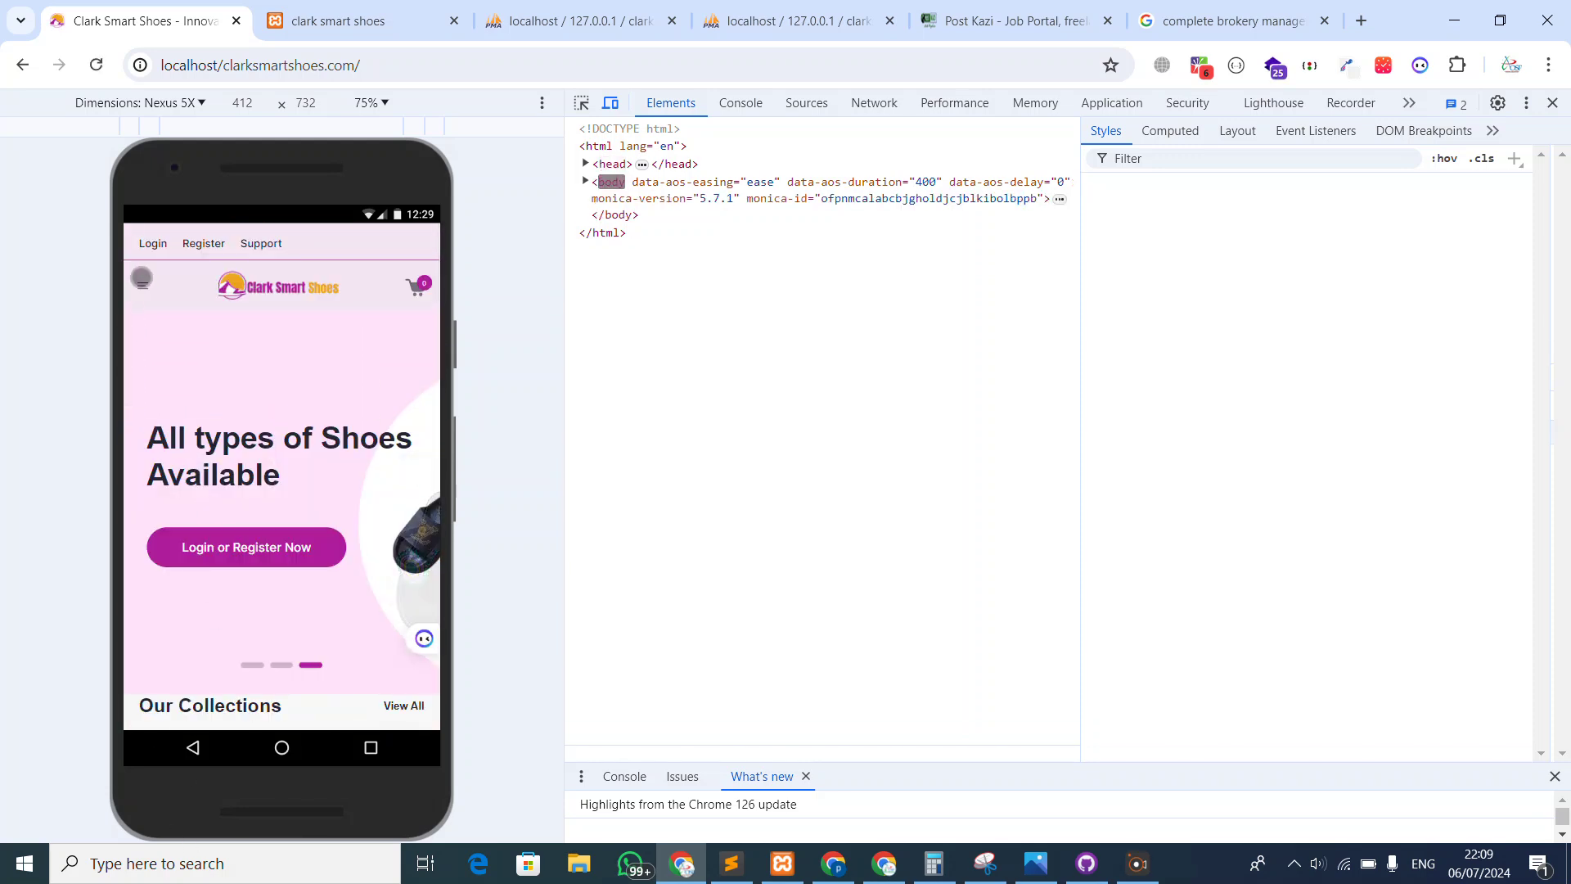
click(141, 278)
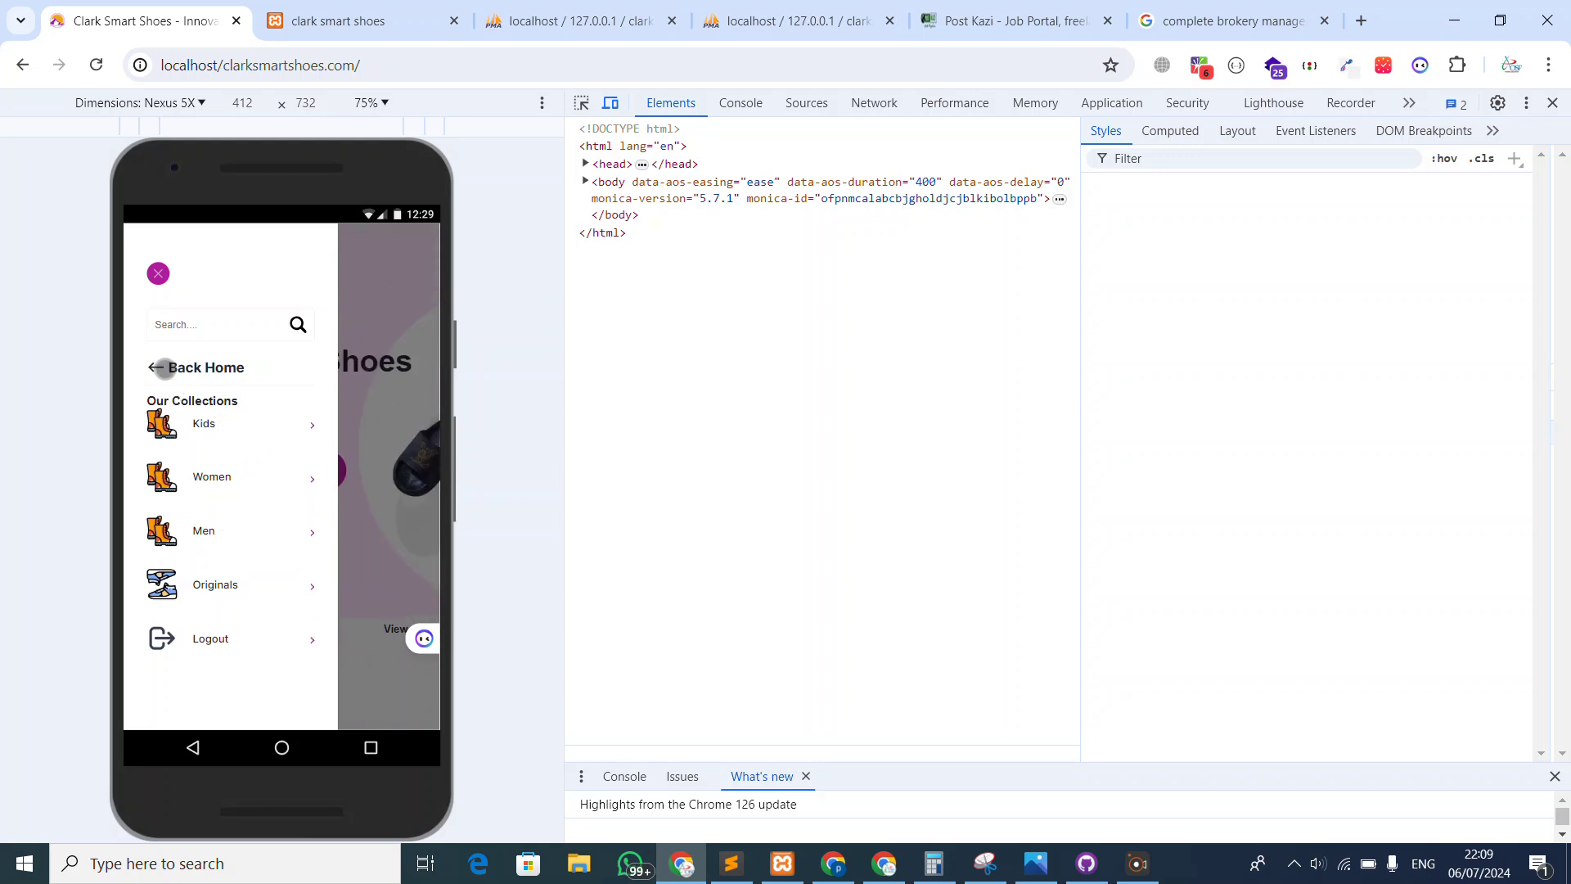
click(164, 367)
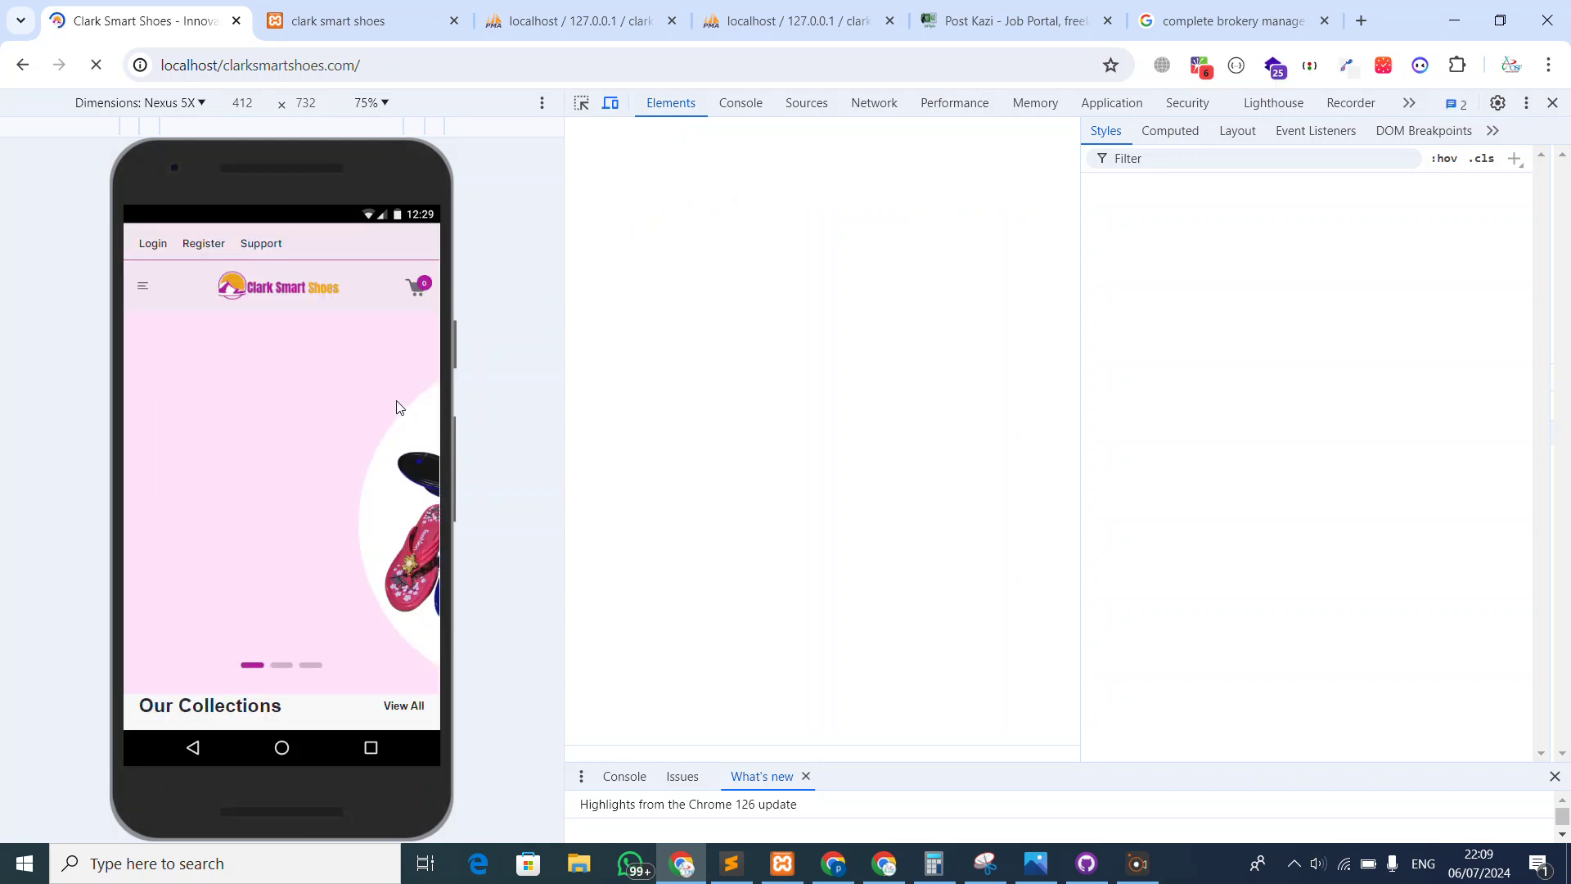
scroll(397, 406, down, 5)
Close the phone preview and open the 389438 product details page
click(1554, 102)
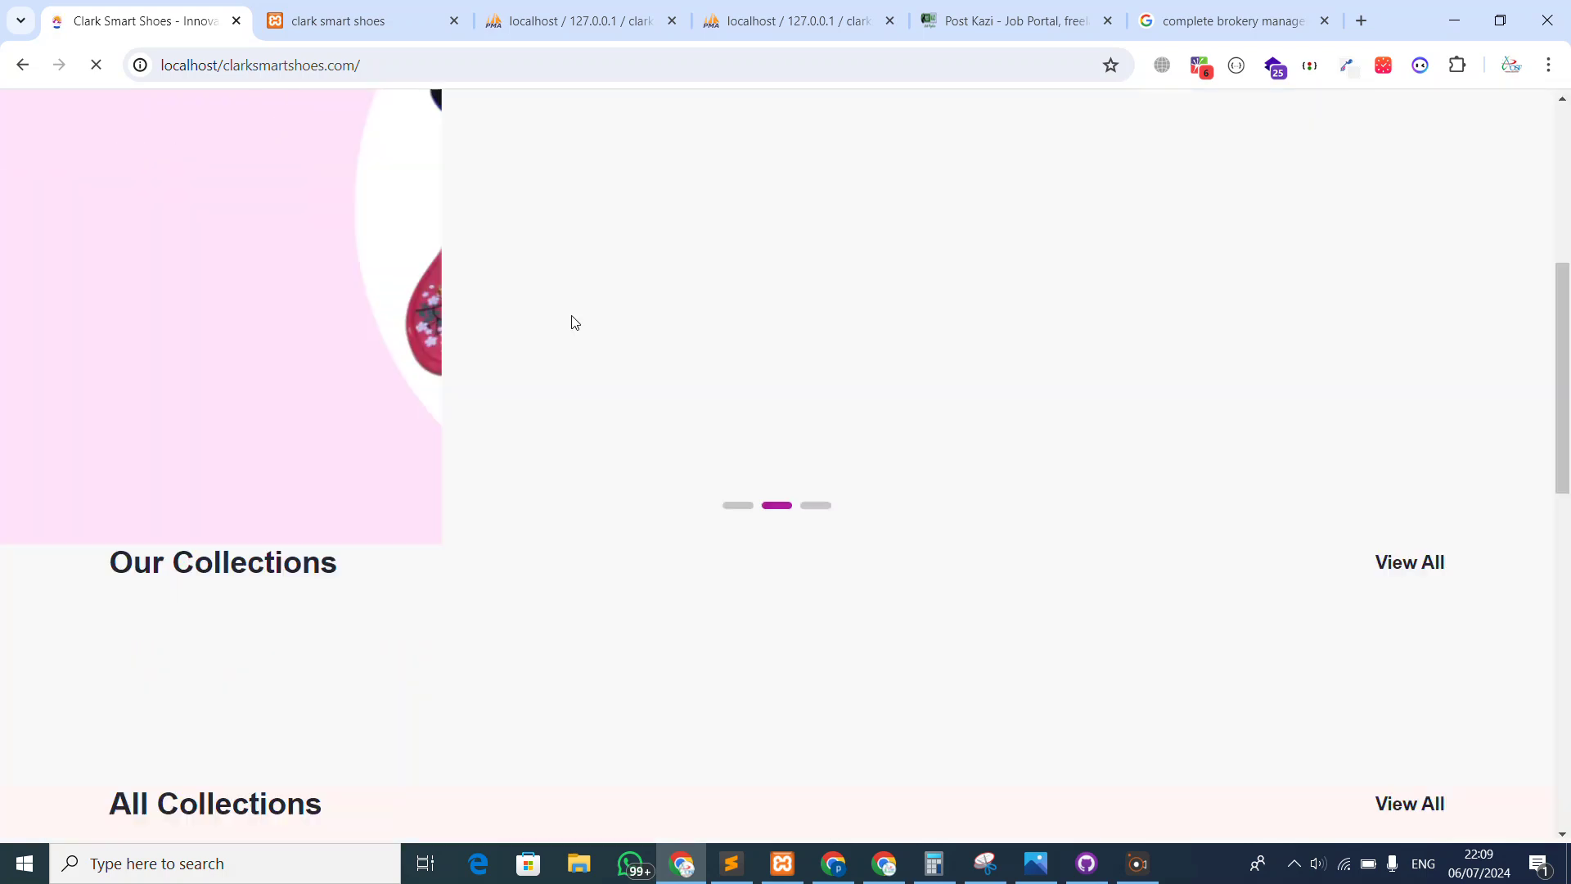
scroll(550, 340, down, 1)
scroll(352, 426, down, 5)
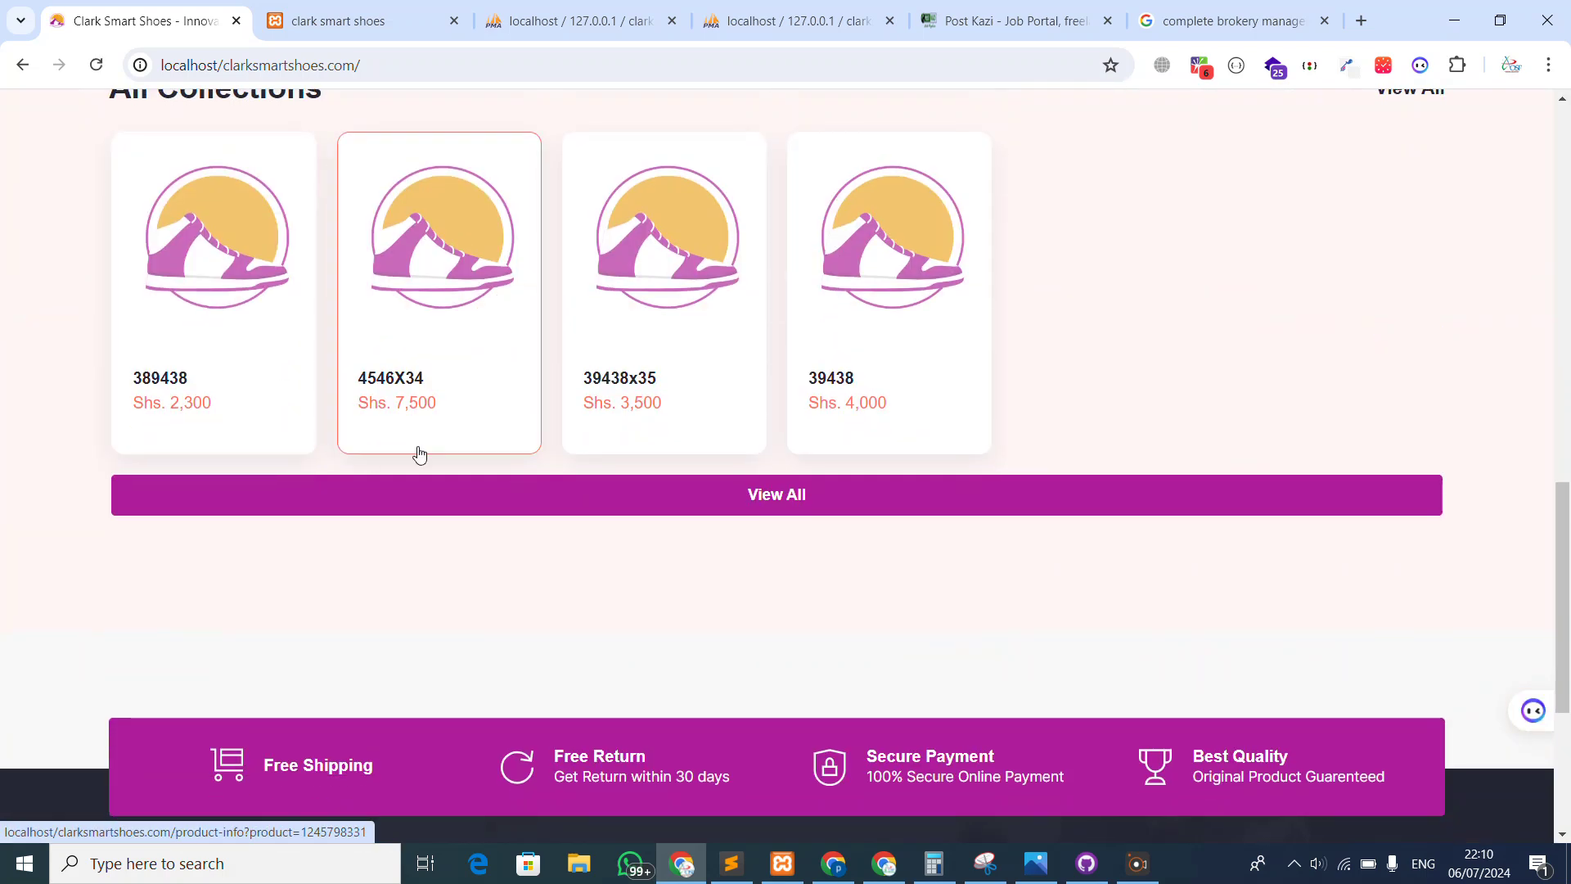
click(246, 322)
scroll(824, 446, down, 3)
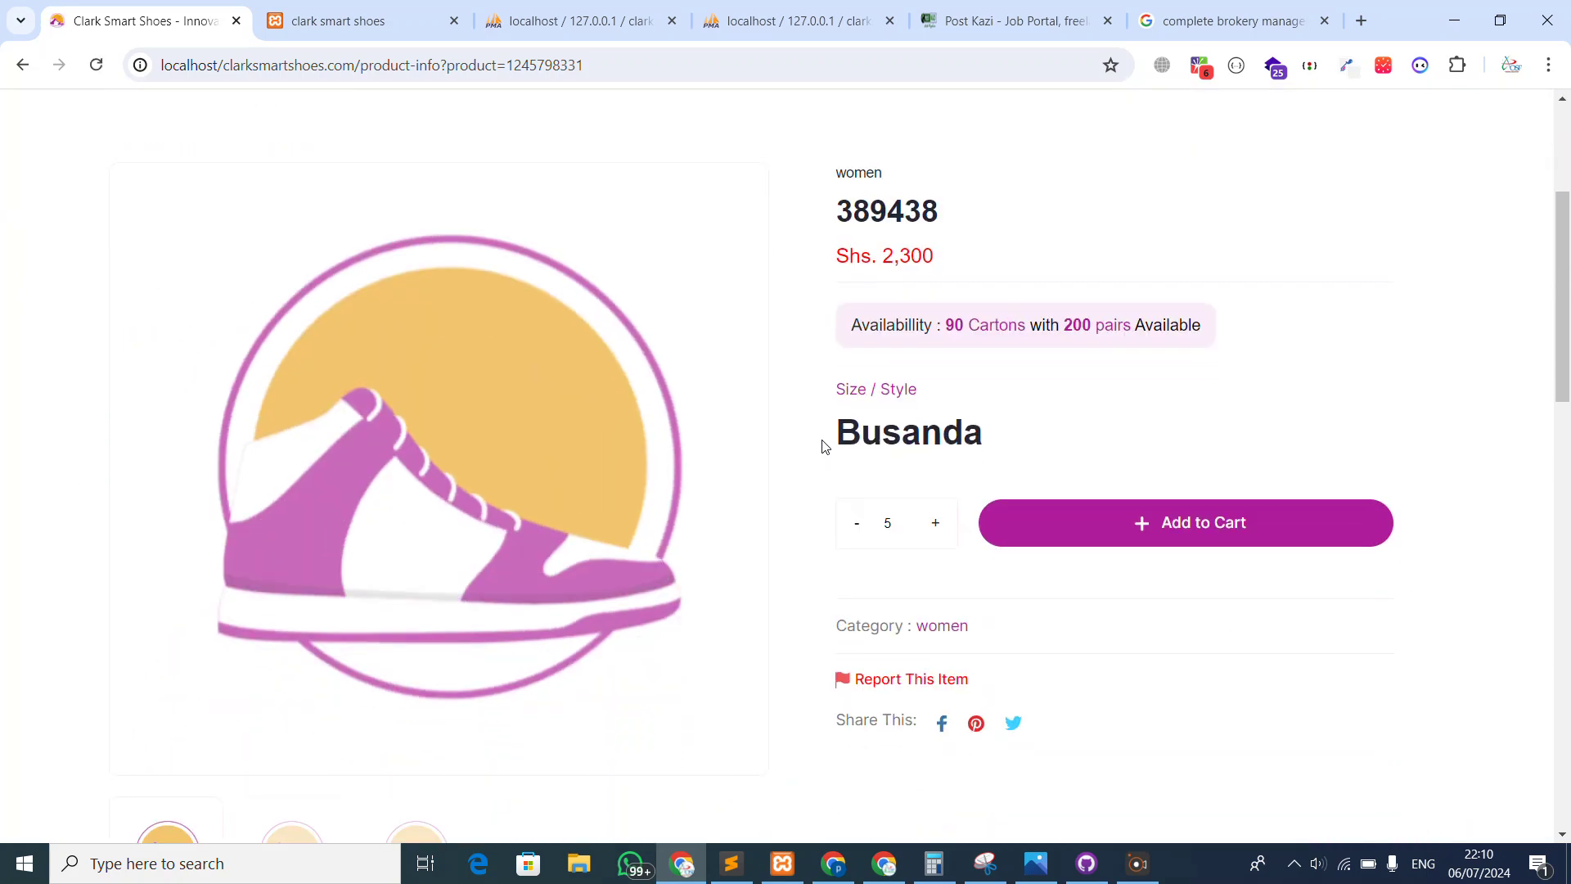
Set the 389438 quantity to 9 and add it to the cart
click(935, 528)
click(857, 526)
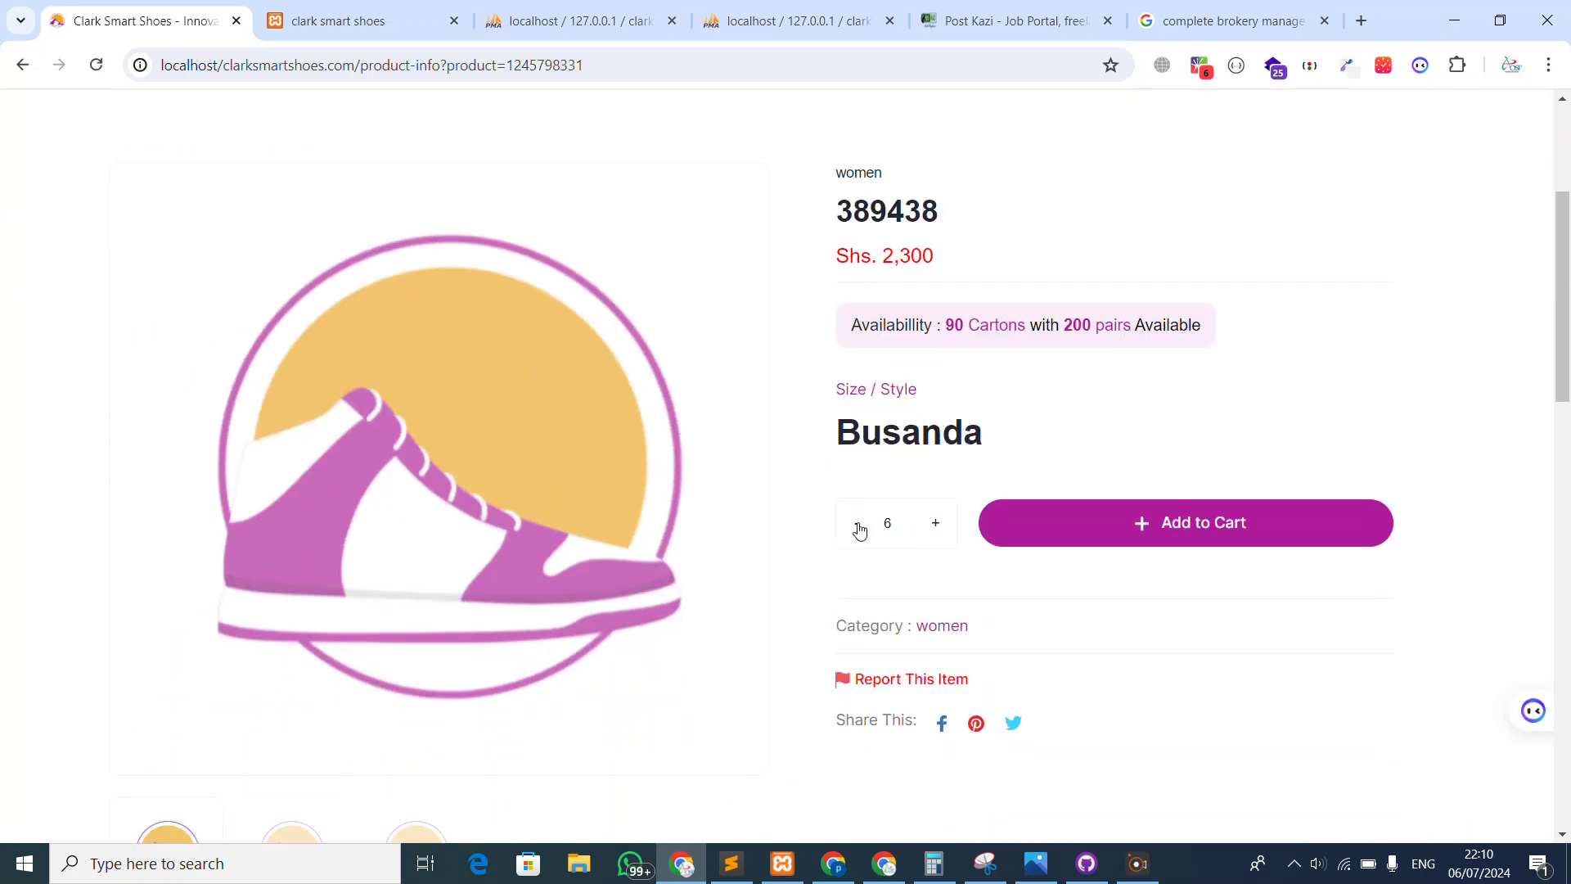
click(935, 527)
scroll(1144, 473, up, 4)
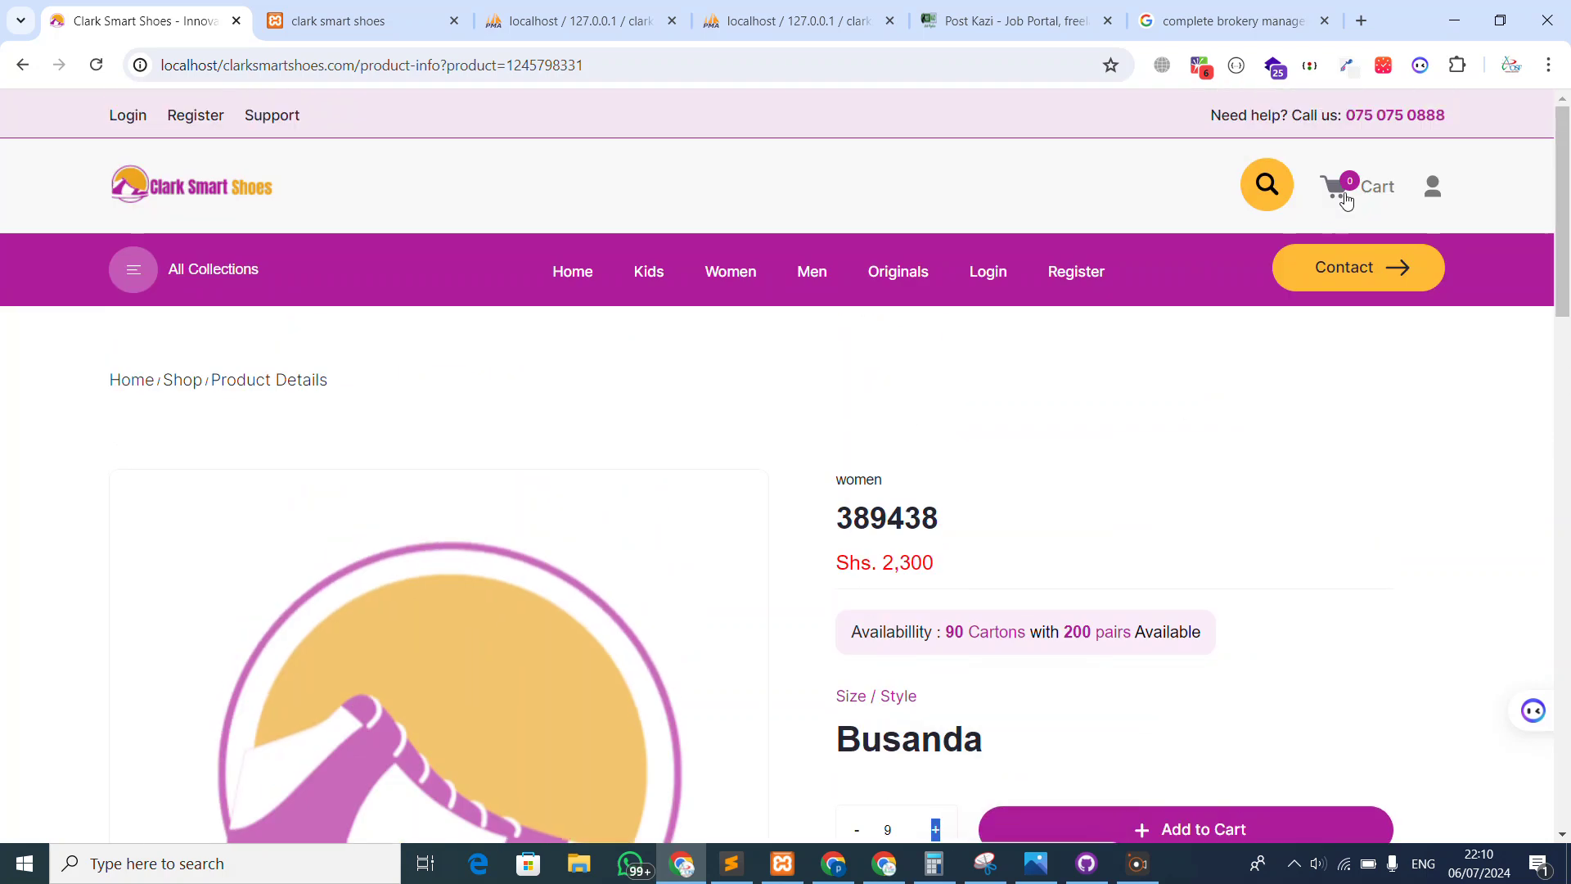
drag(610, 60, 161, 65)
scroll(1057, 455, down, 5)
scroll(1057, 455, down, 4)
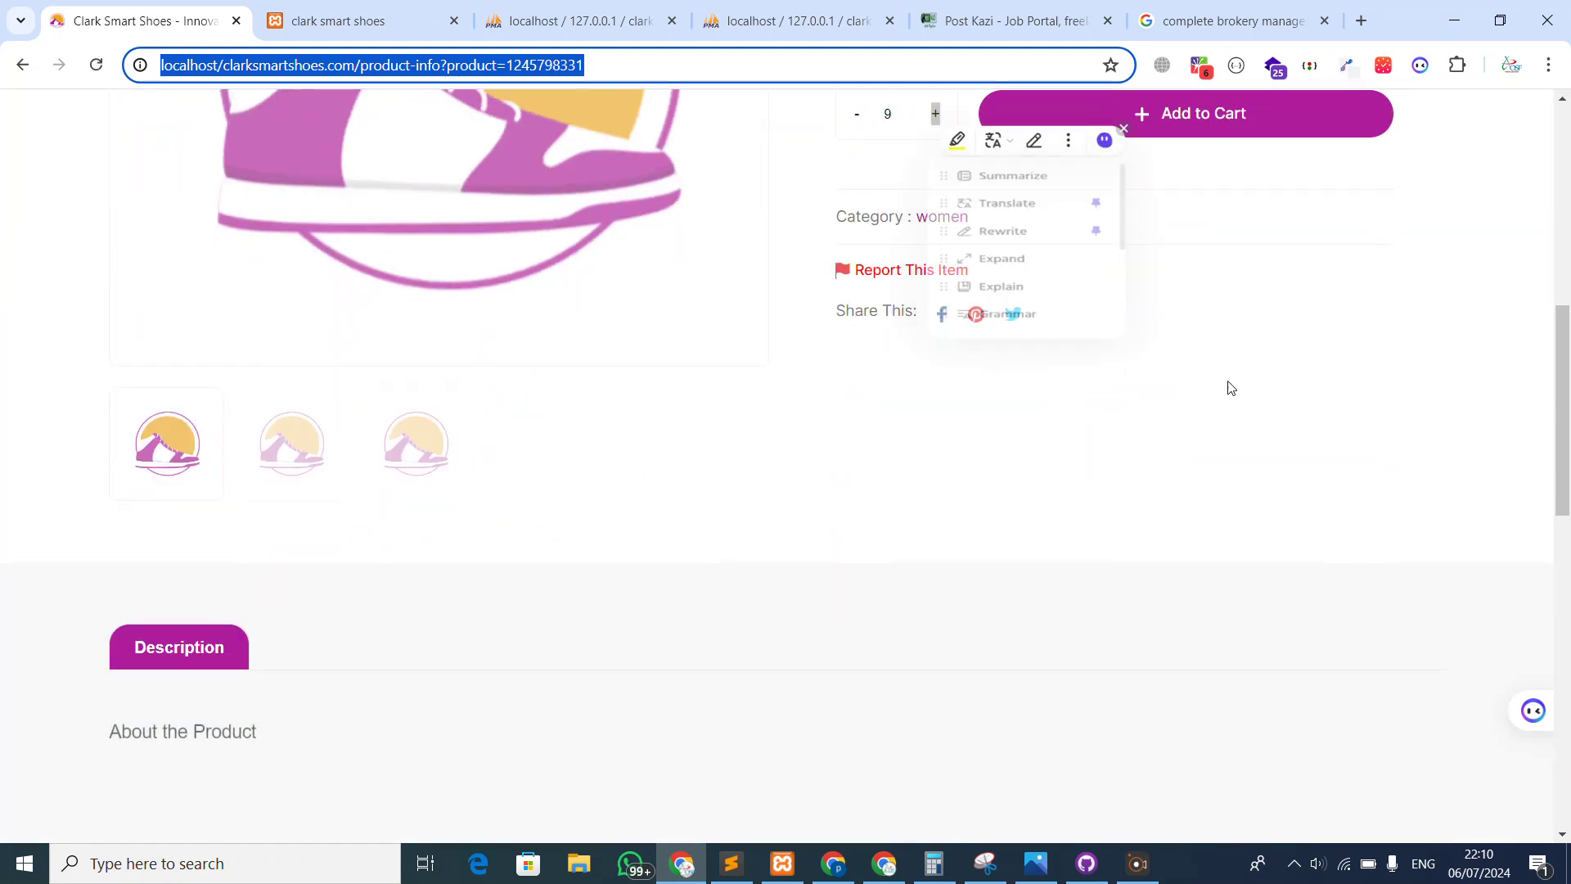
click(1110, 180)
Log in as the customer using the saved phone number and password
click(1107, 112)
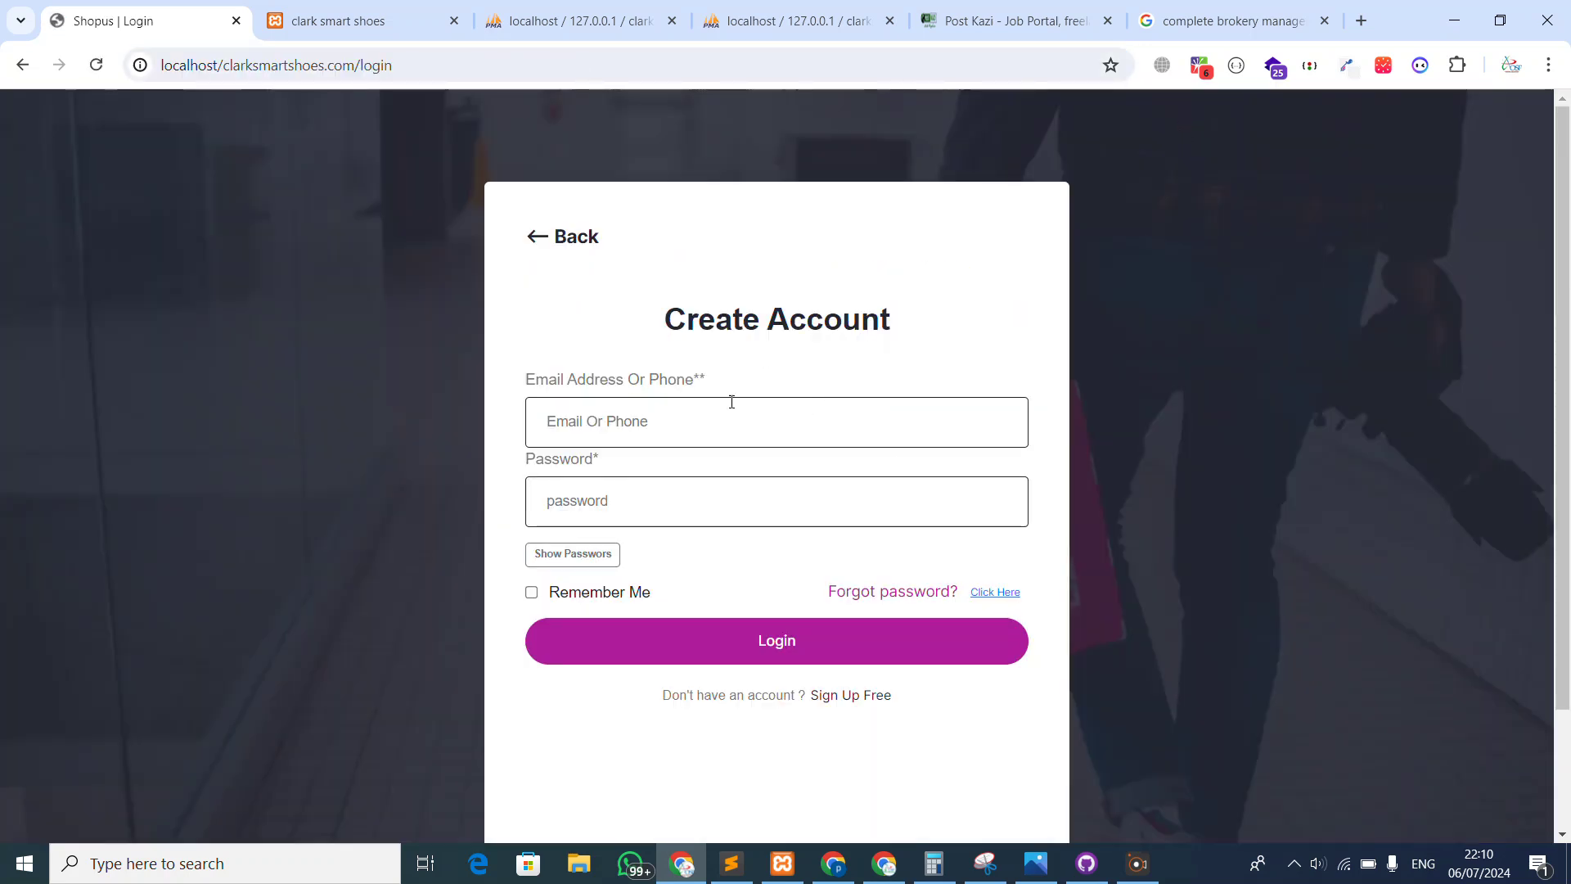
click(654, 515)
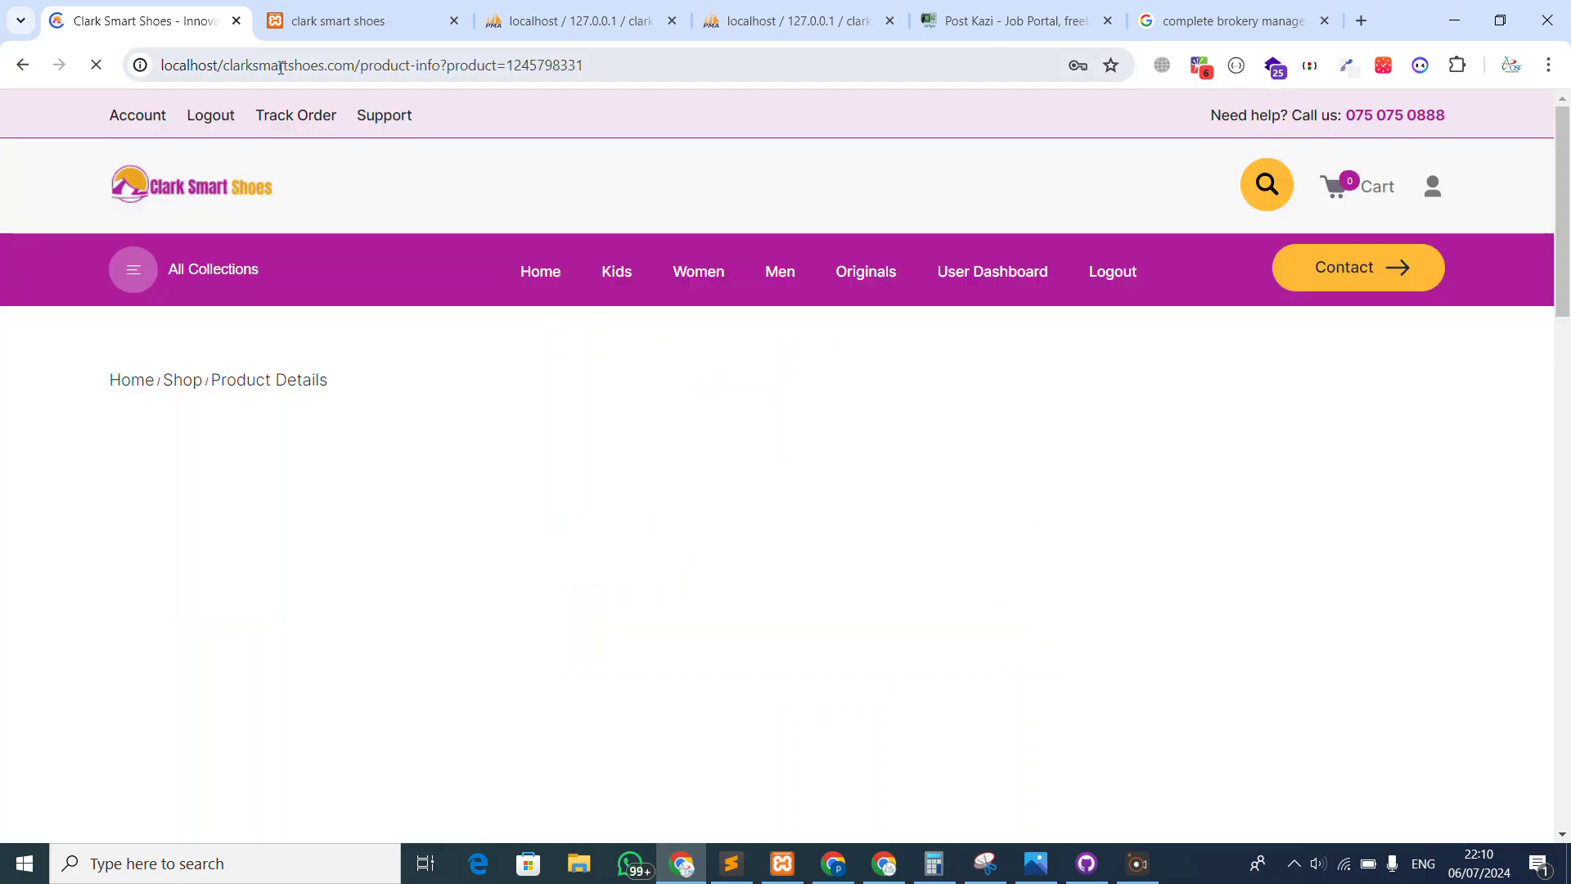
drag(310, 62, 722, 182)
Raise the 389438 quantity from 5 to 7 for the cart
scroll(726, 434, down, 5)
scroll(939, 296, down, 2)
double_click(936, 223)
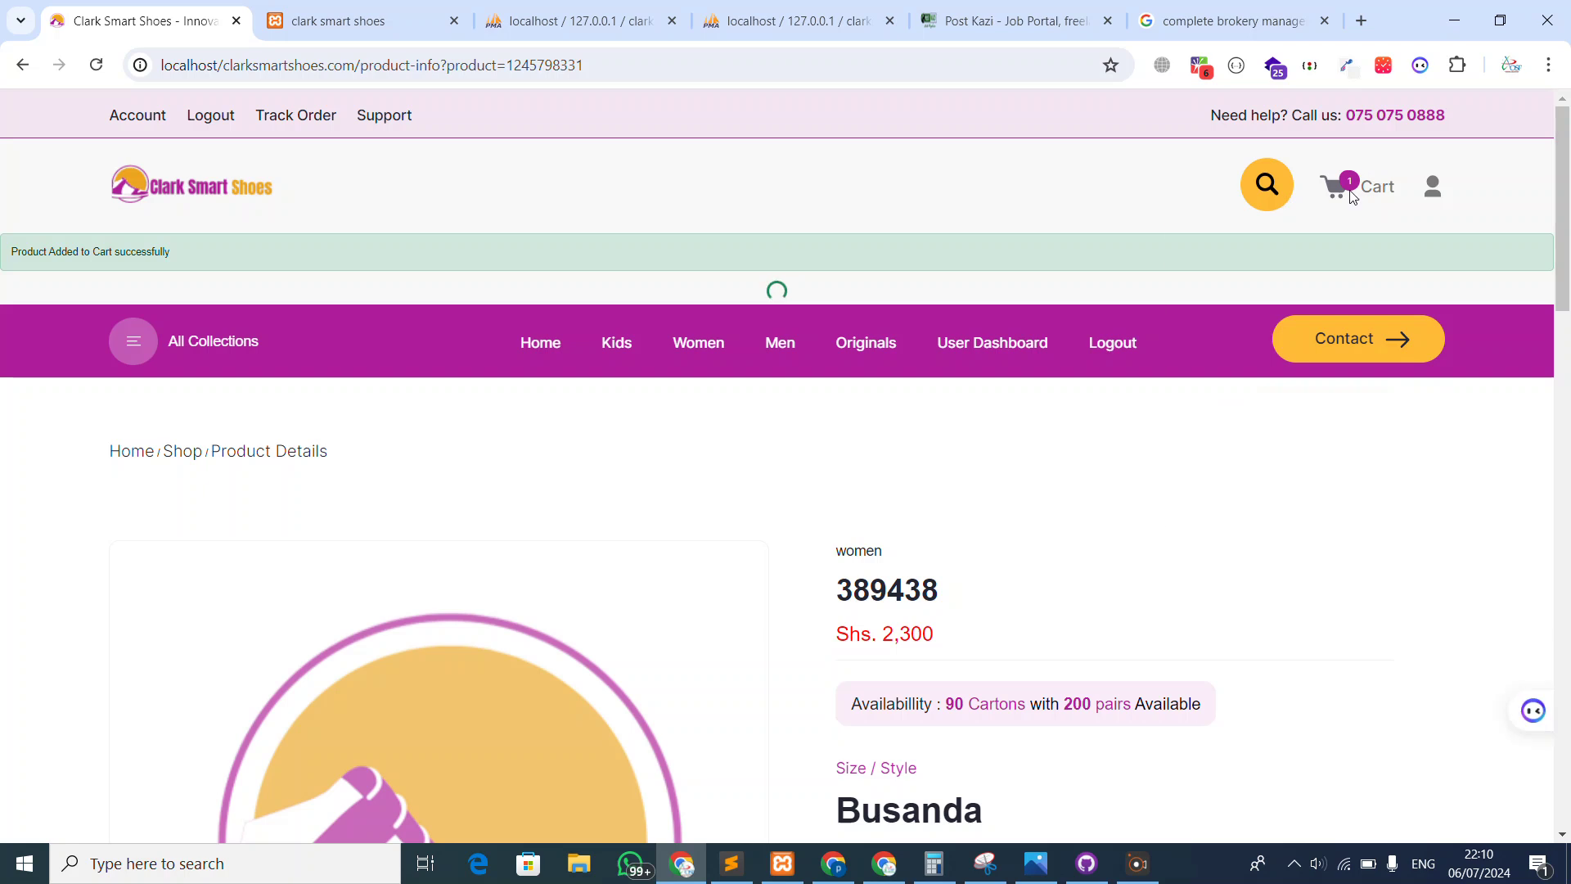
View the full cart page holding the 389438 shoe
scroll(1199, 311, down, 9)
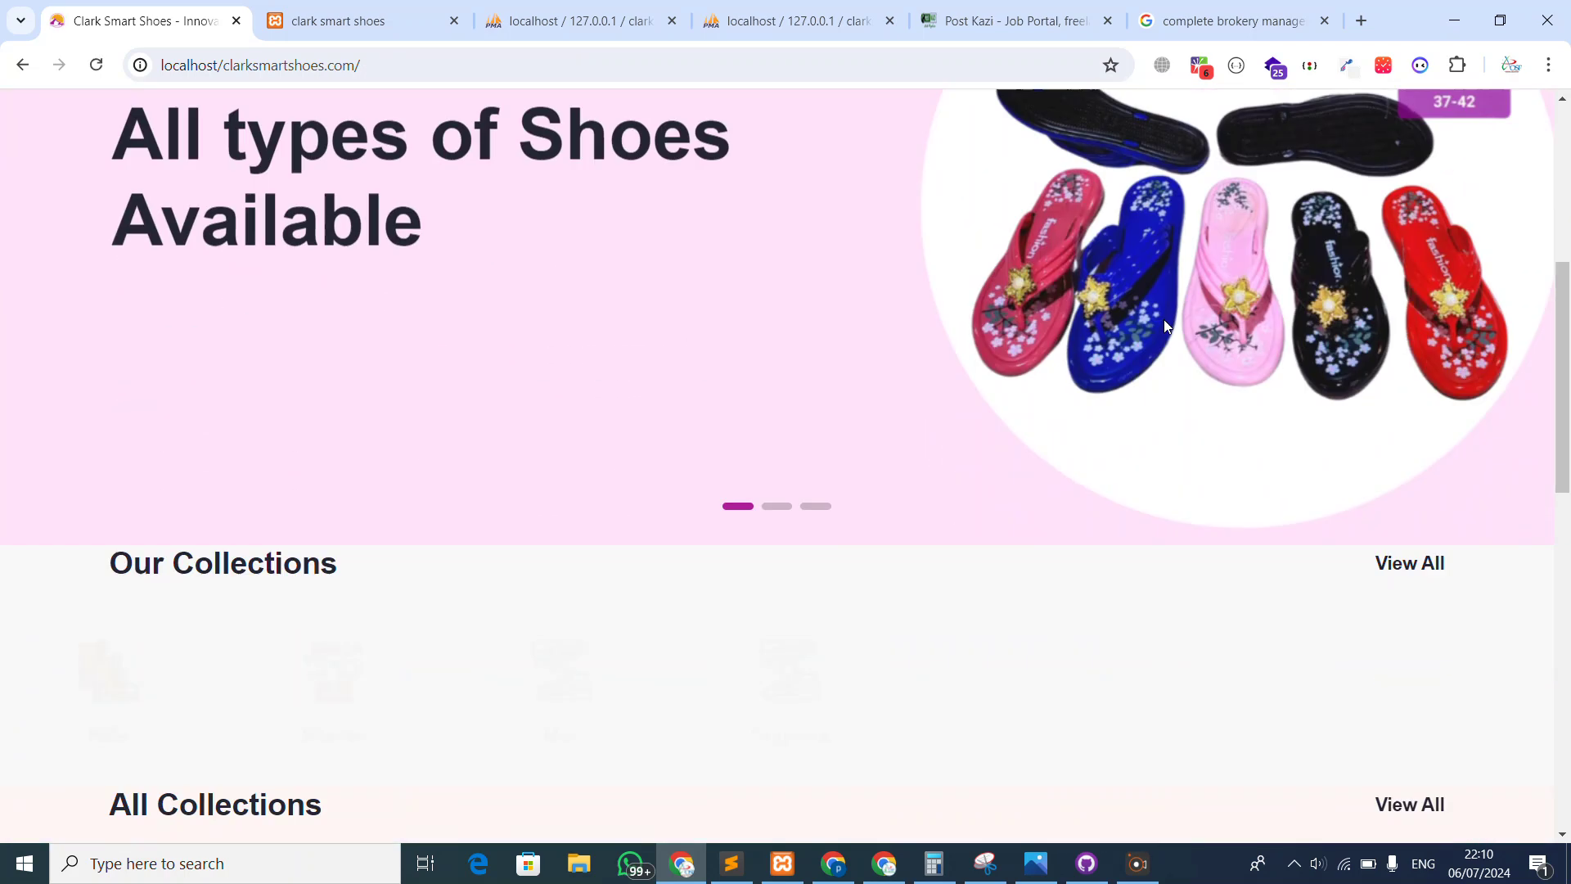
scroll(1264, 262, up, 9)
mouse_move(1297, 229)
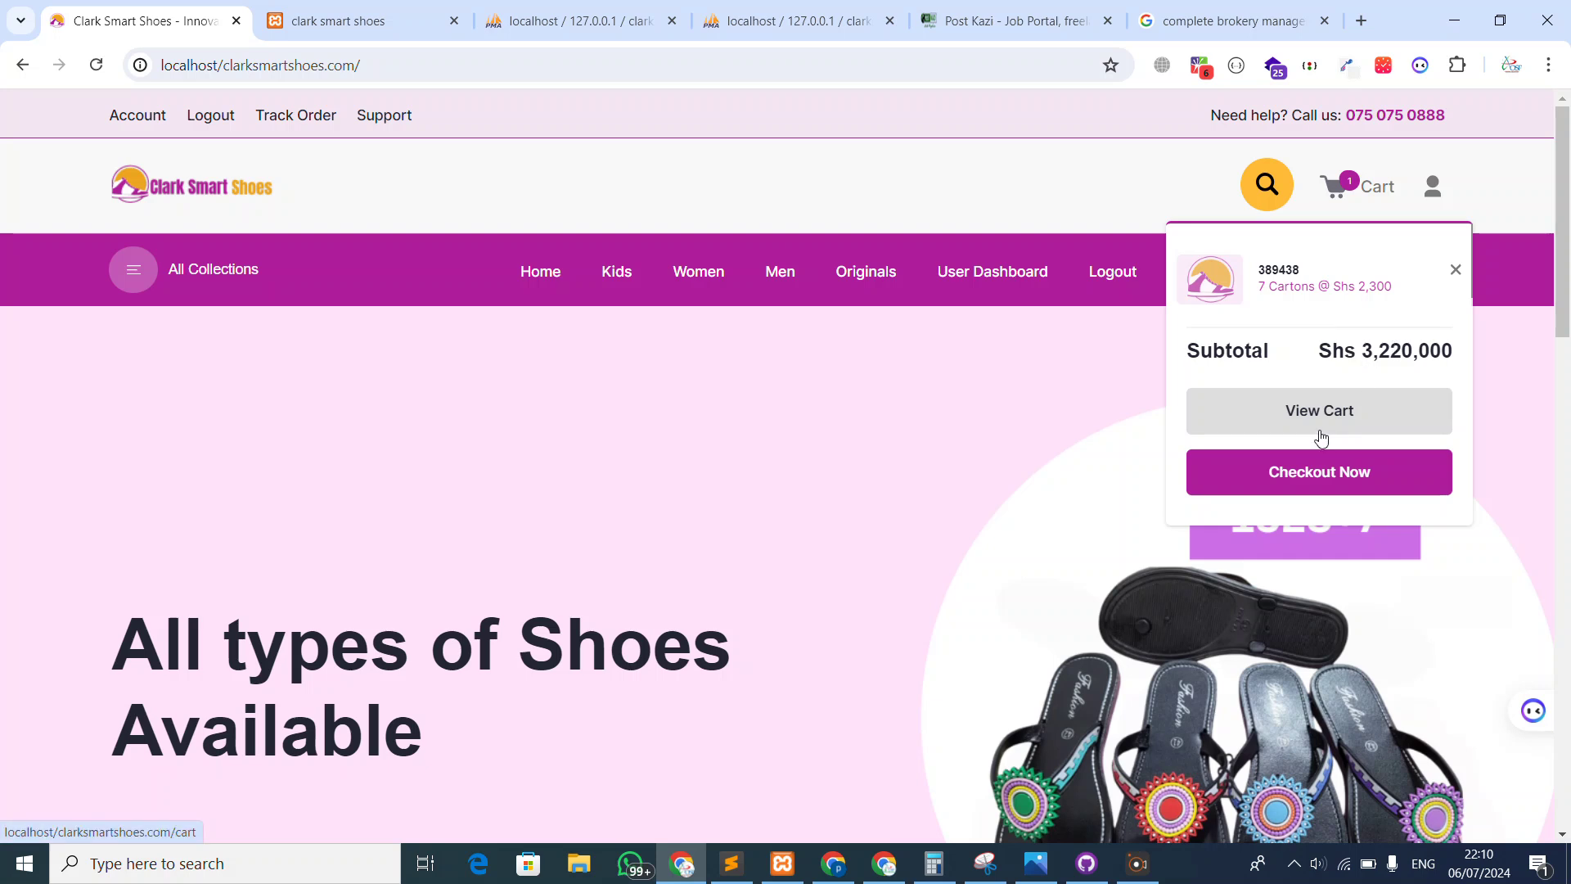
click(1319, 410)
scroll(568, 436, down, 4)
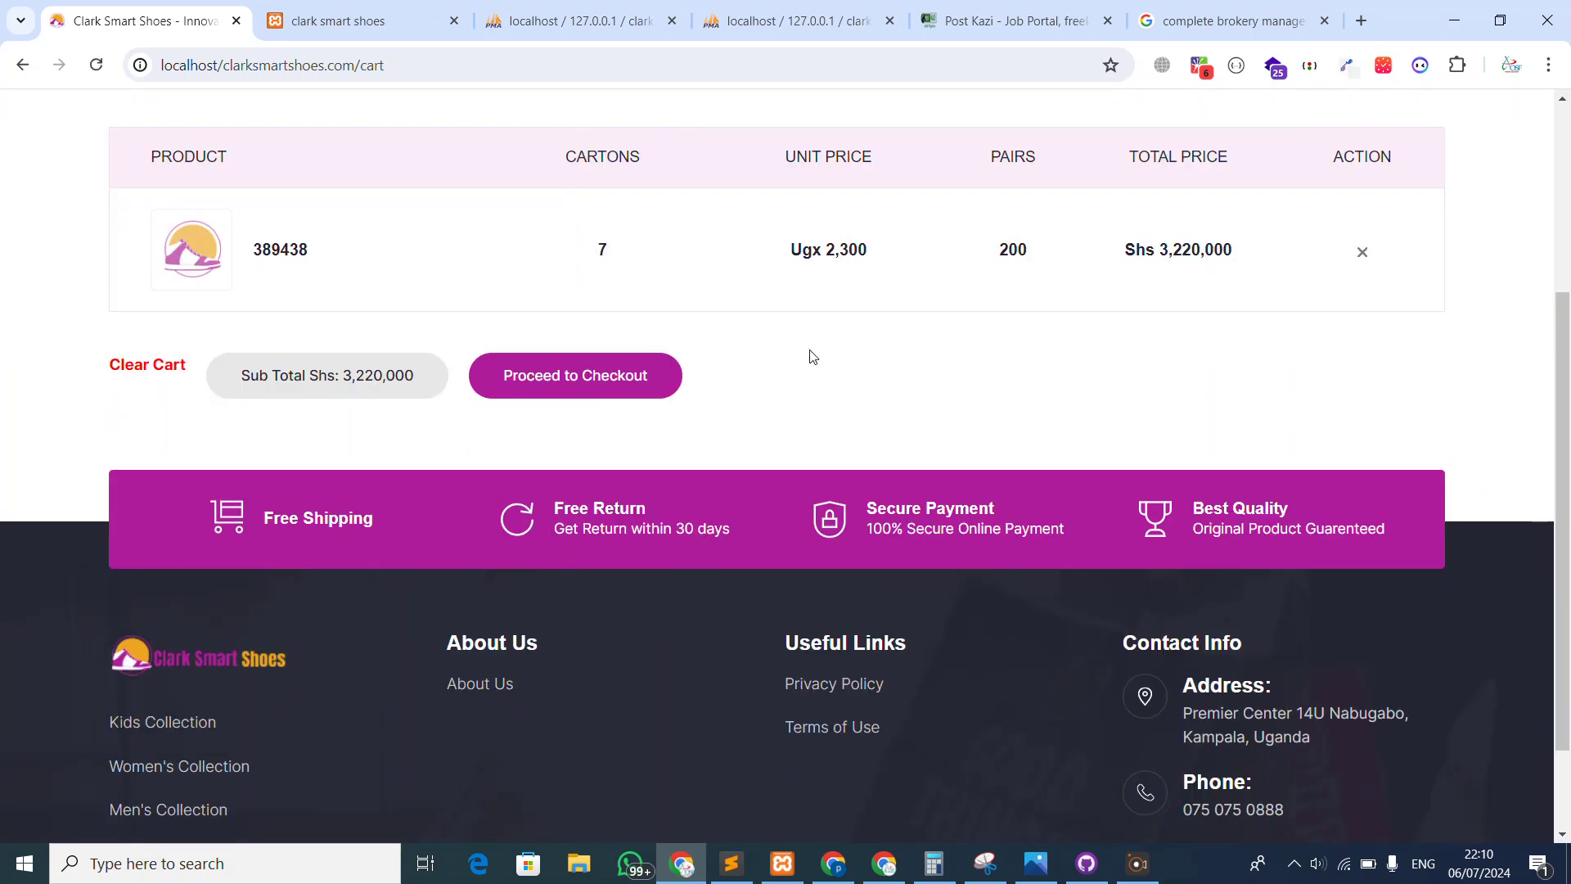
scroll(529, 396, up, 4)
Add 14 cartons of the 39438x35 shoe to the cart
click(150, 264)
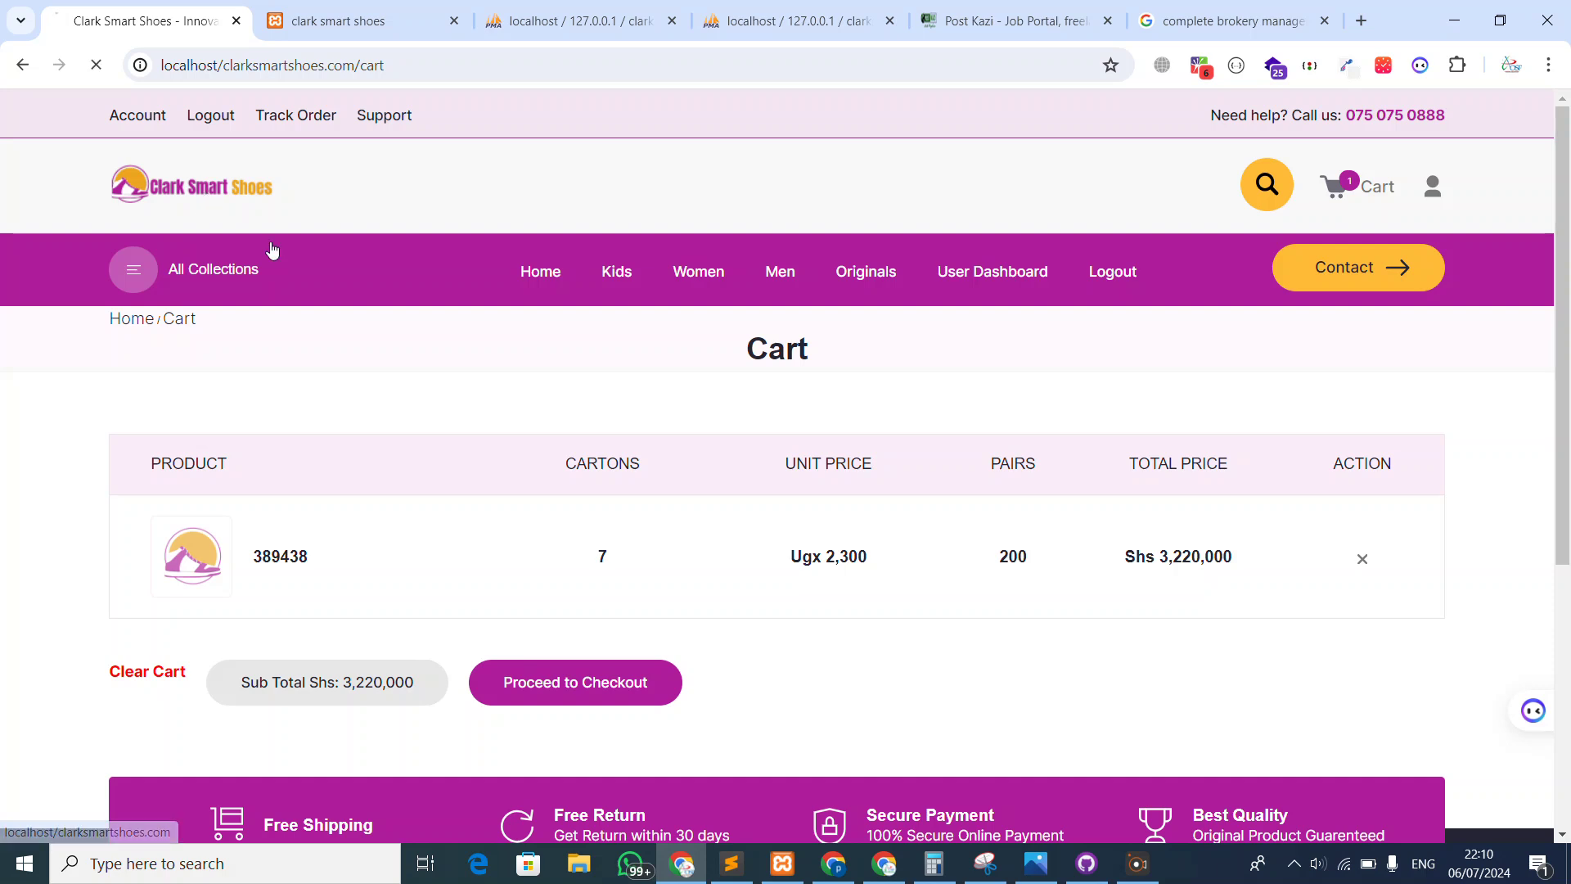
scroll(536, 421, down, 15)
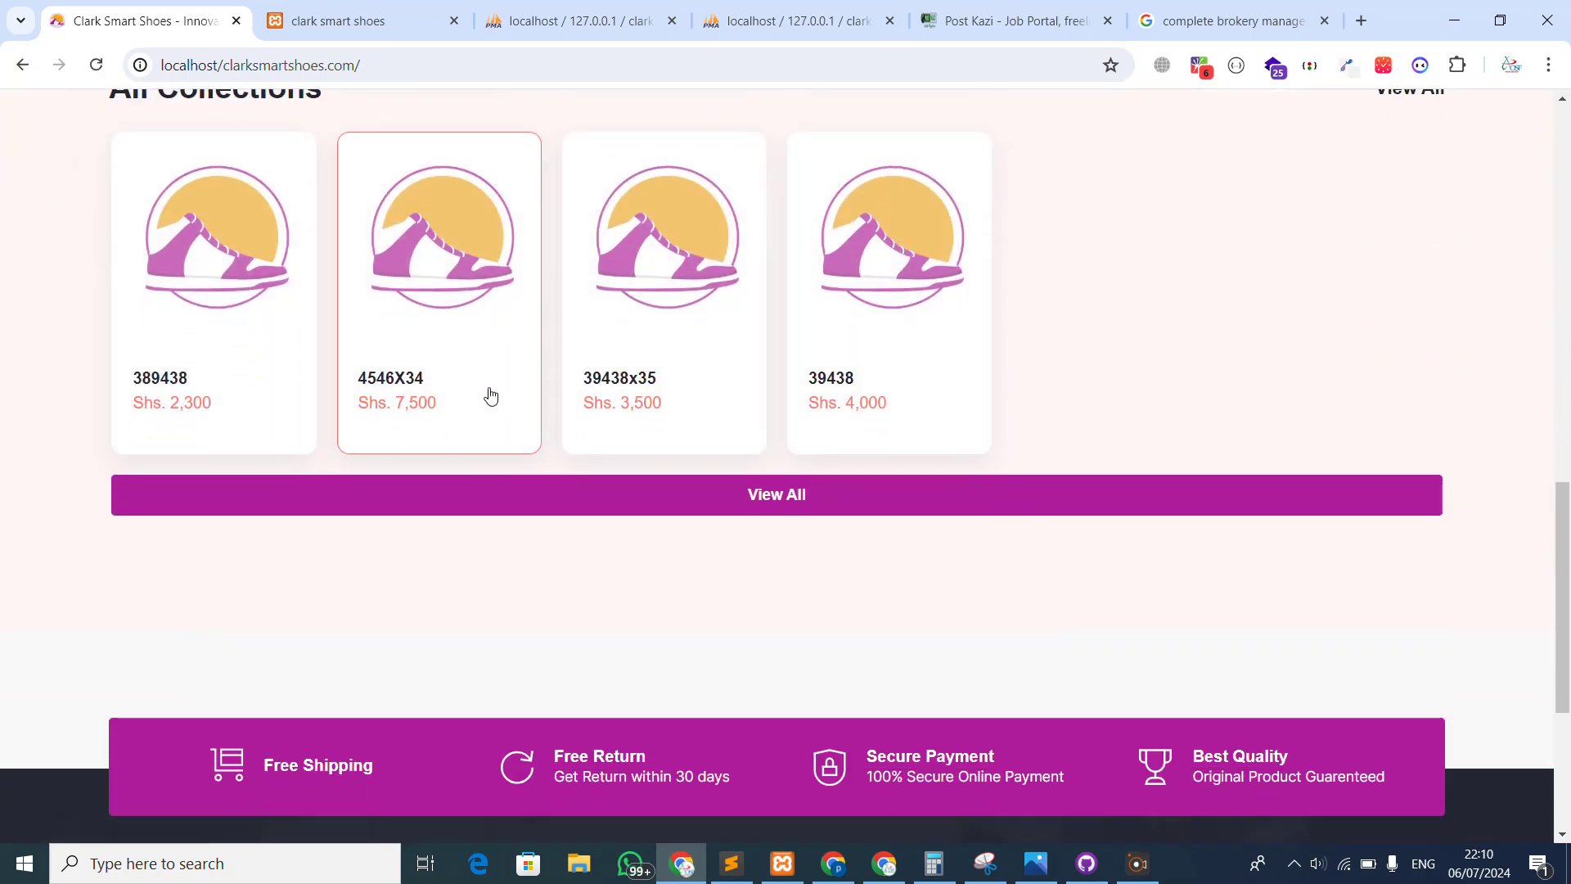
click(712, 316)
scroll(737, 352, down, 5)
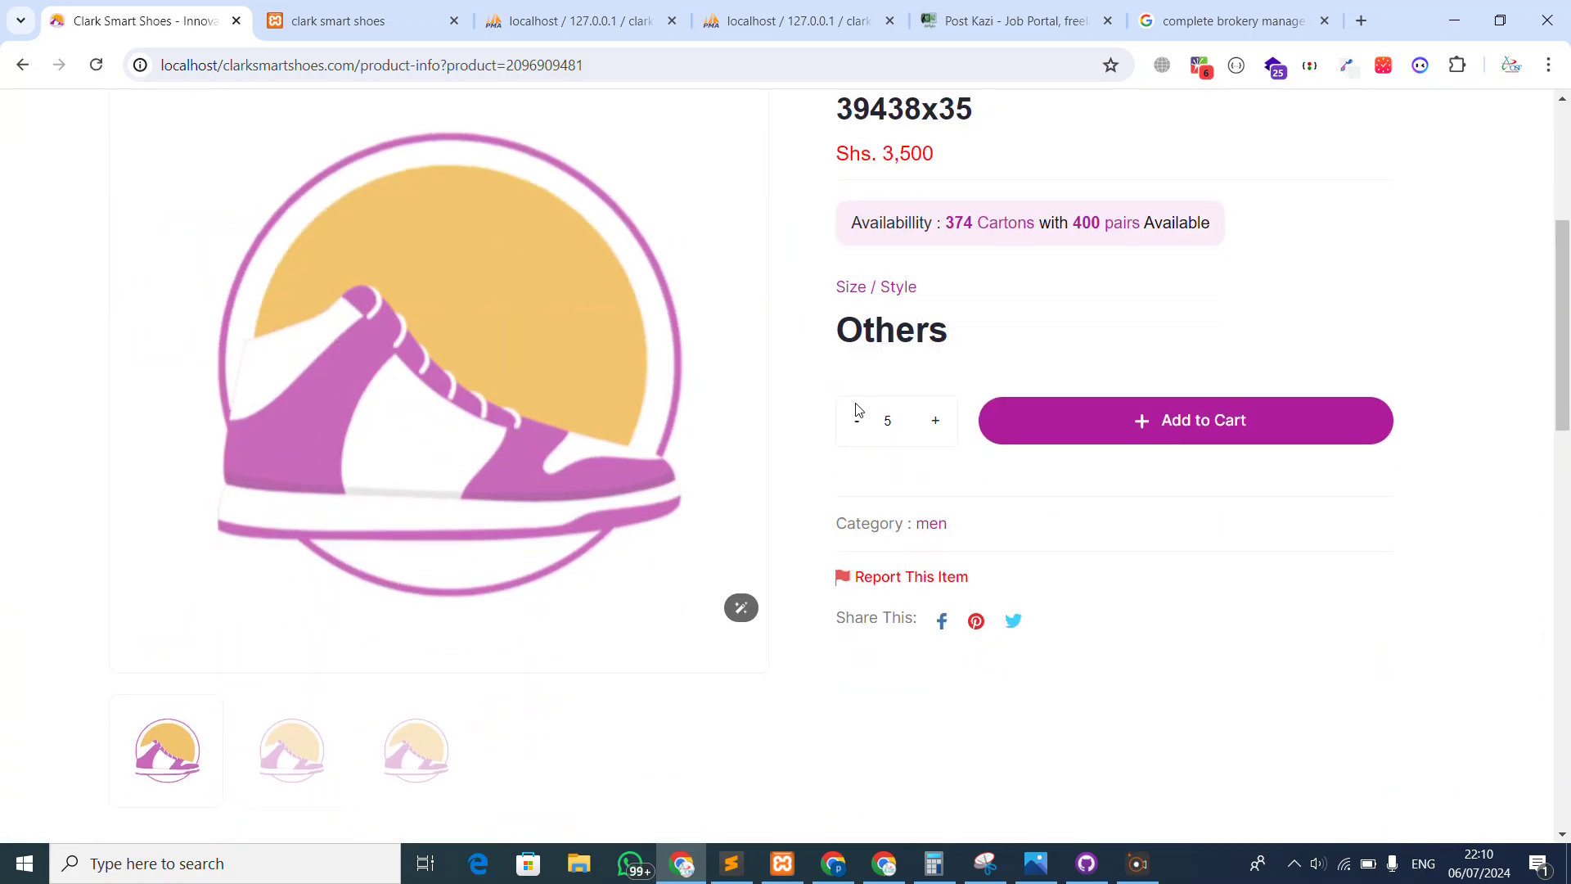
double_click(939, 424)
click(938, 424)
double_click(939, 424)
click(1178, 421)
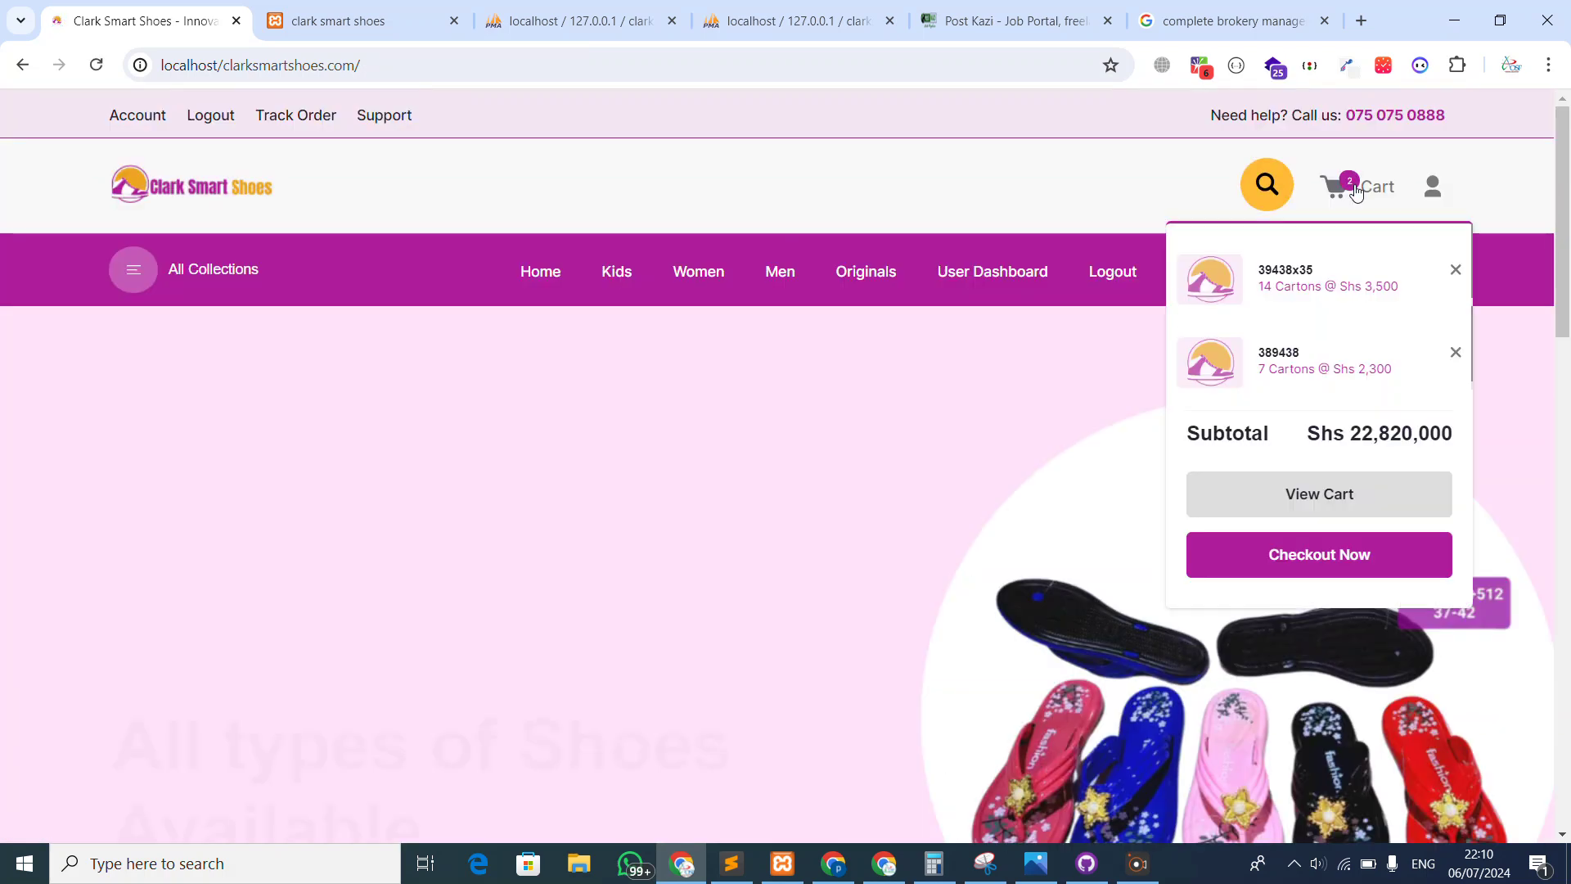
Check out both cart items and place the Shs 22,820,000 order
click(1356, 190)
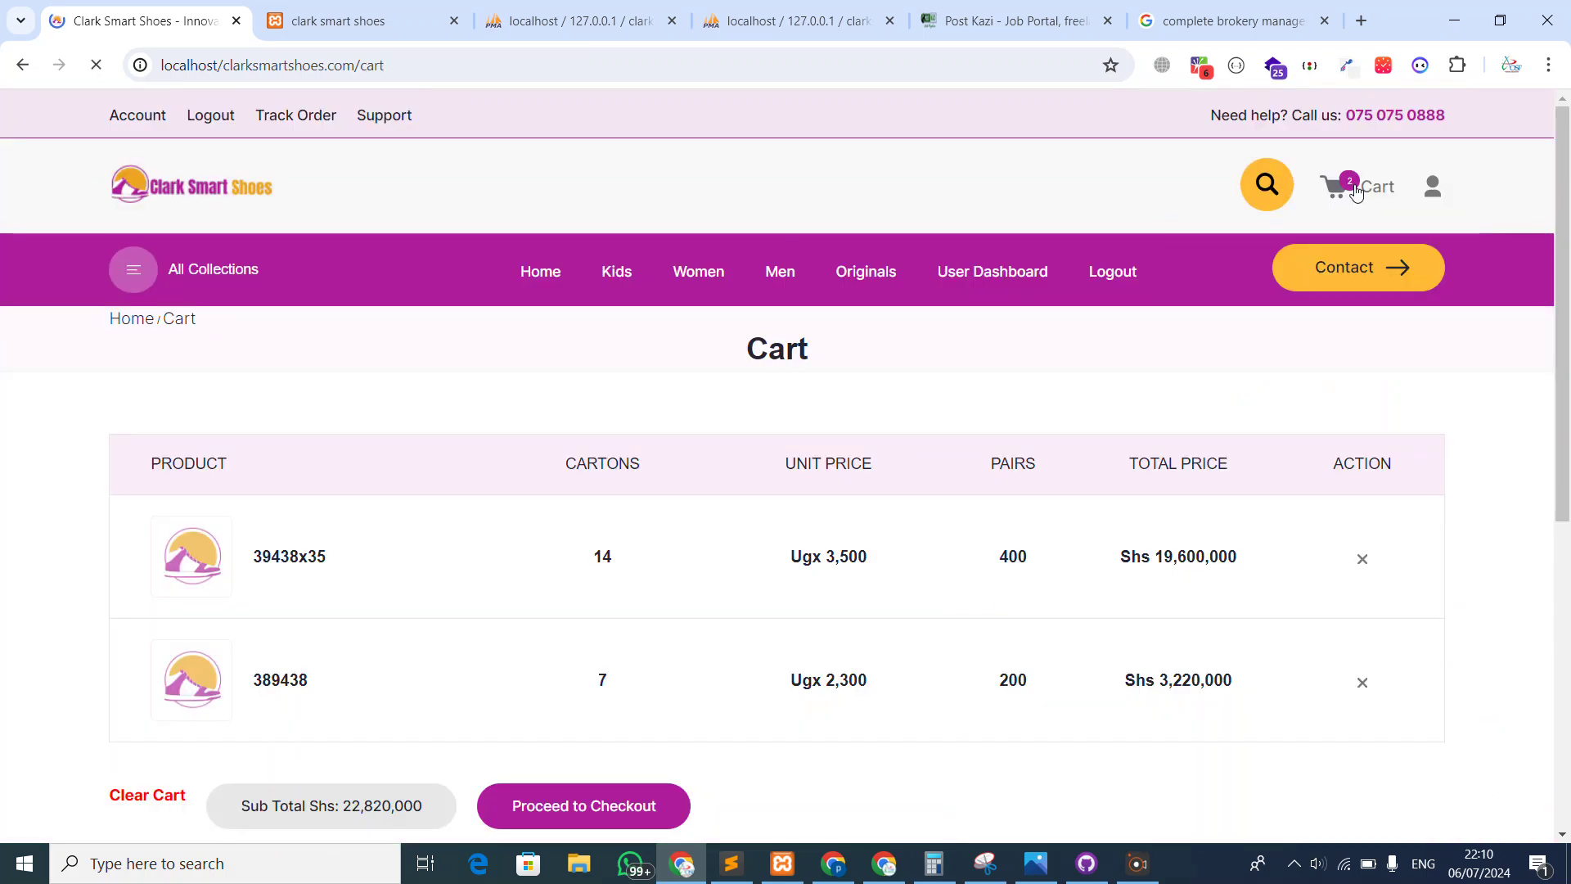
mouse_move(1346, 189)
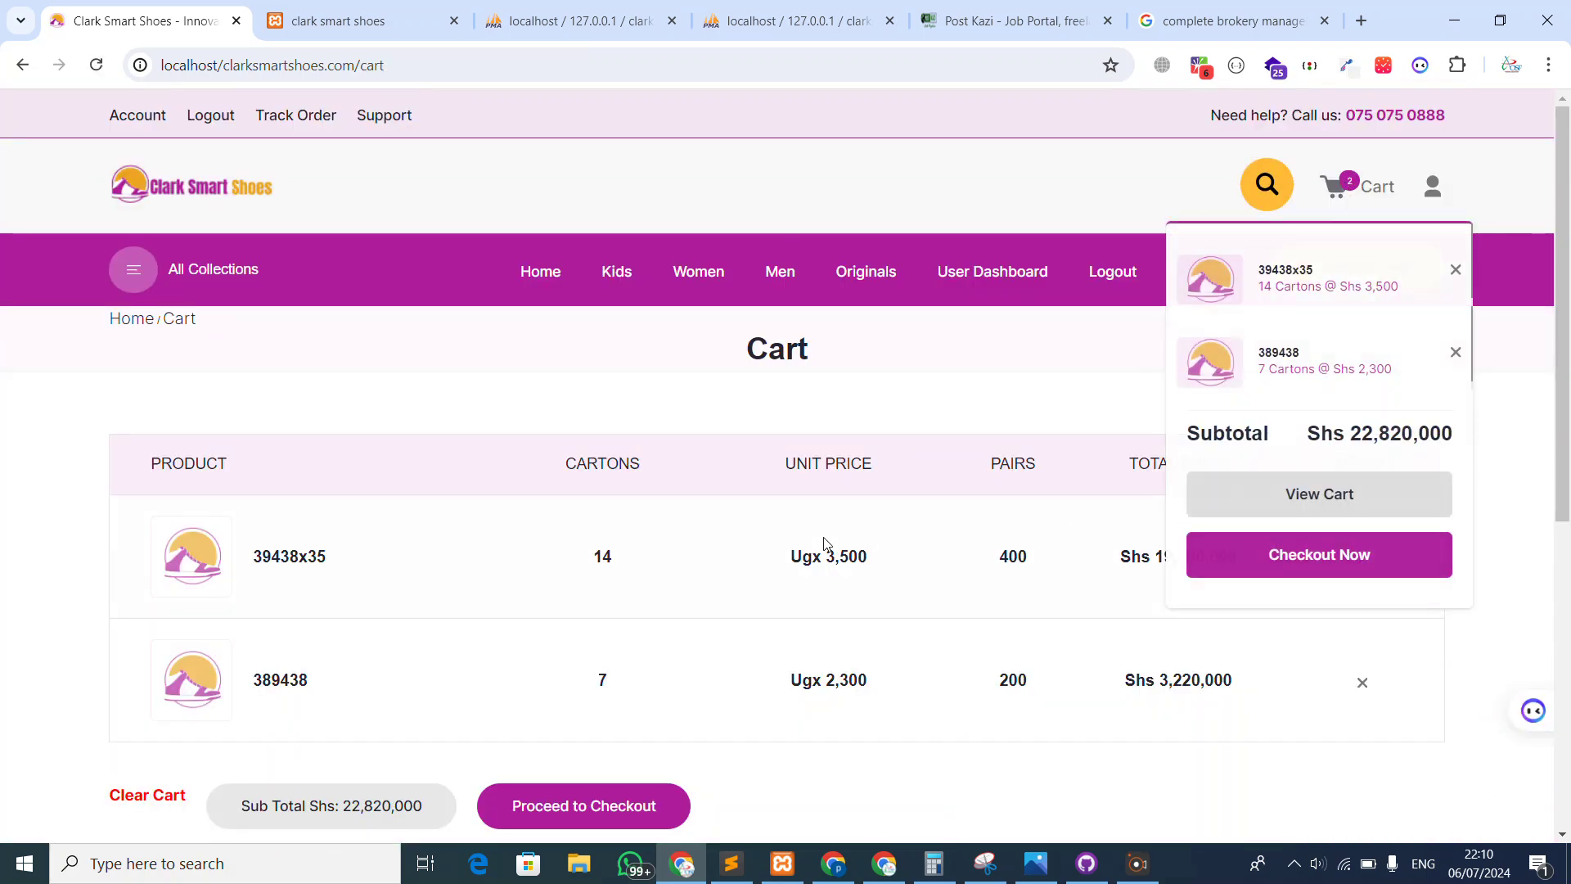
scroll(962, 515, down, 4)
double_click(1194, 250)
click(1178, 407)
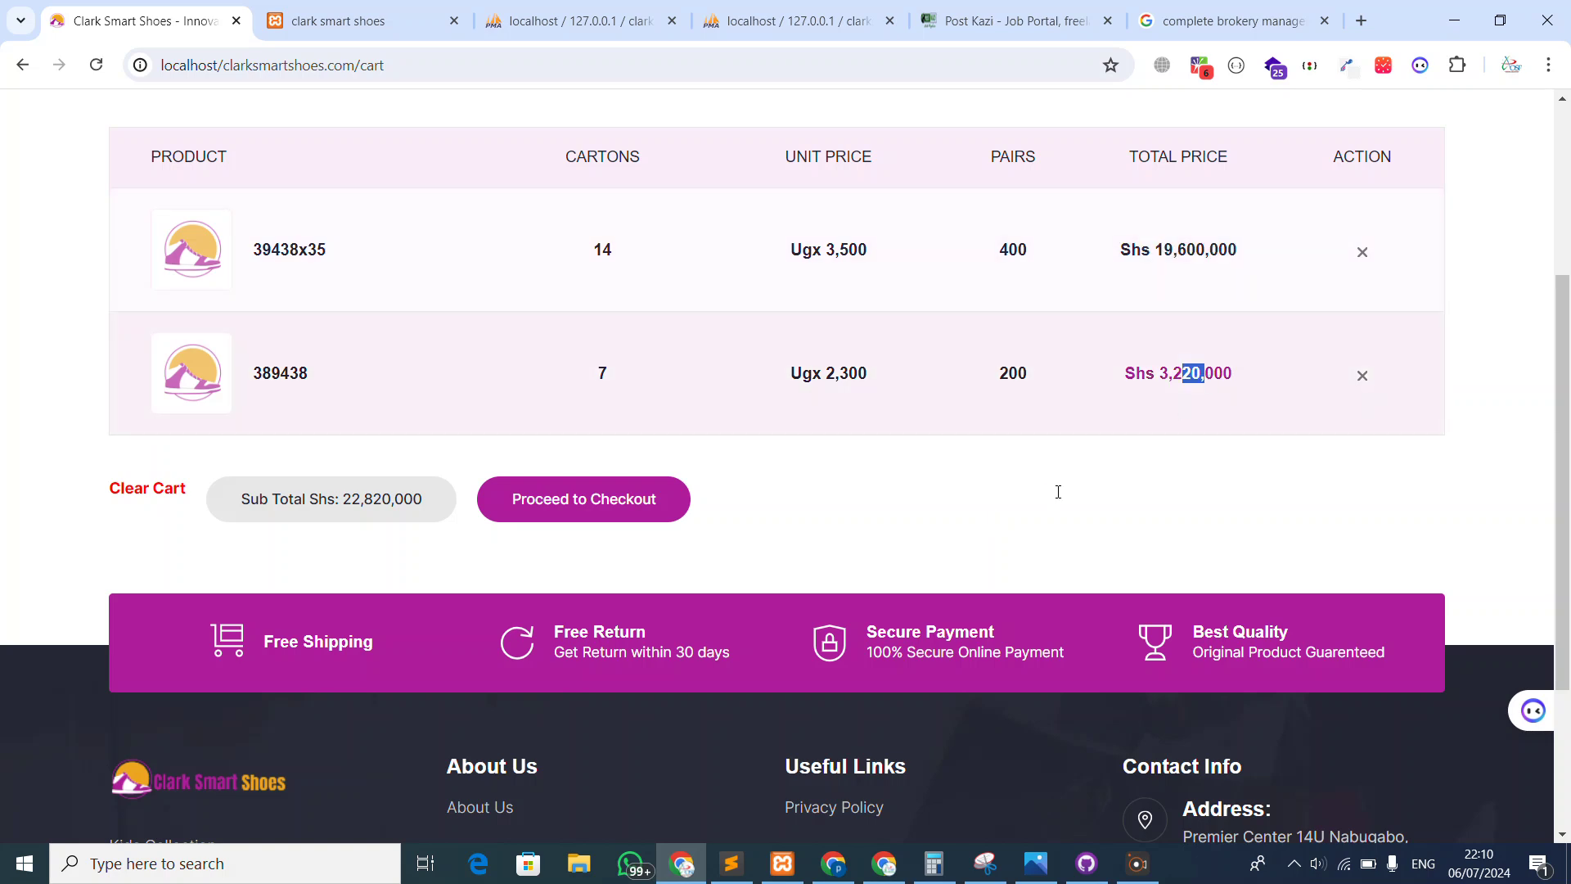
scroll(698, 519, up, 1)
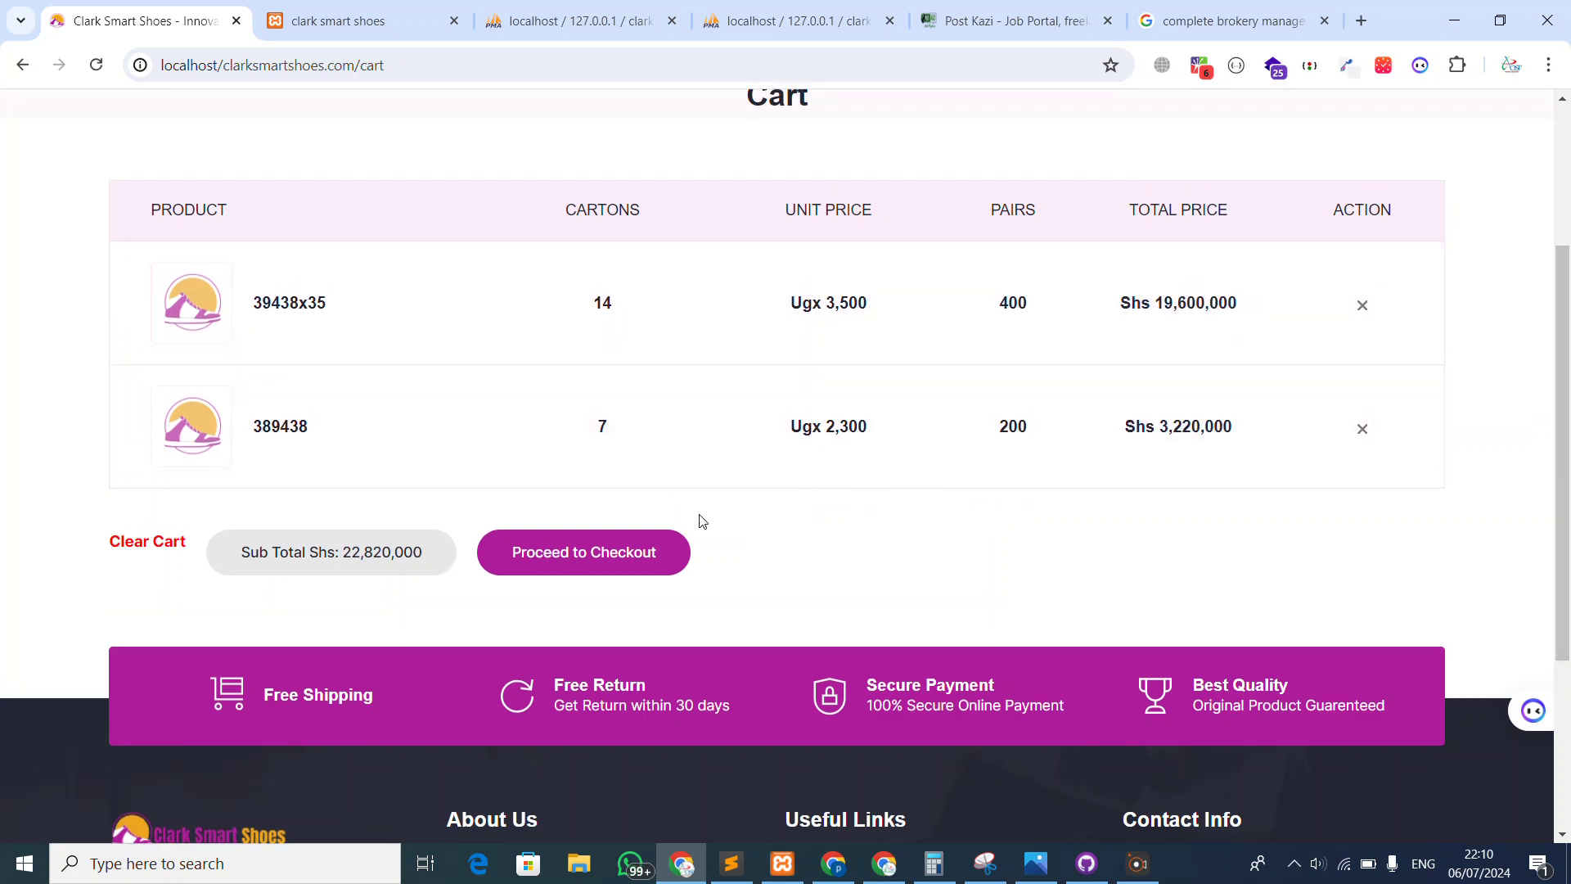
click(575, 622)
scroll(609, 490, down, 5)
scroll(645, 326, up, 3)
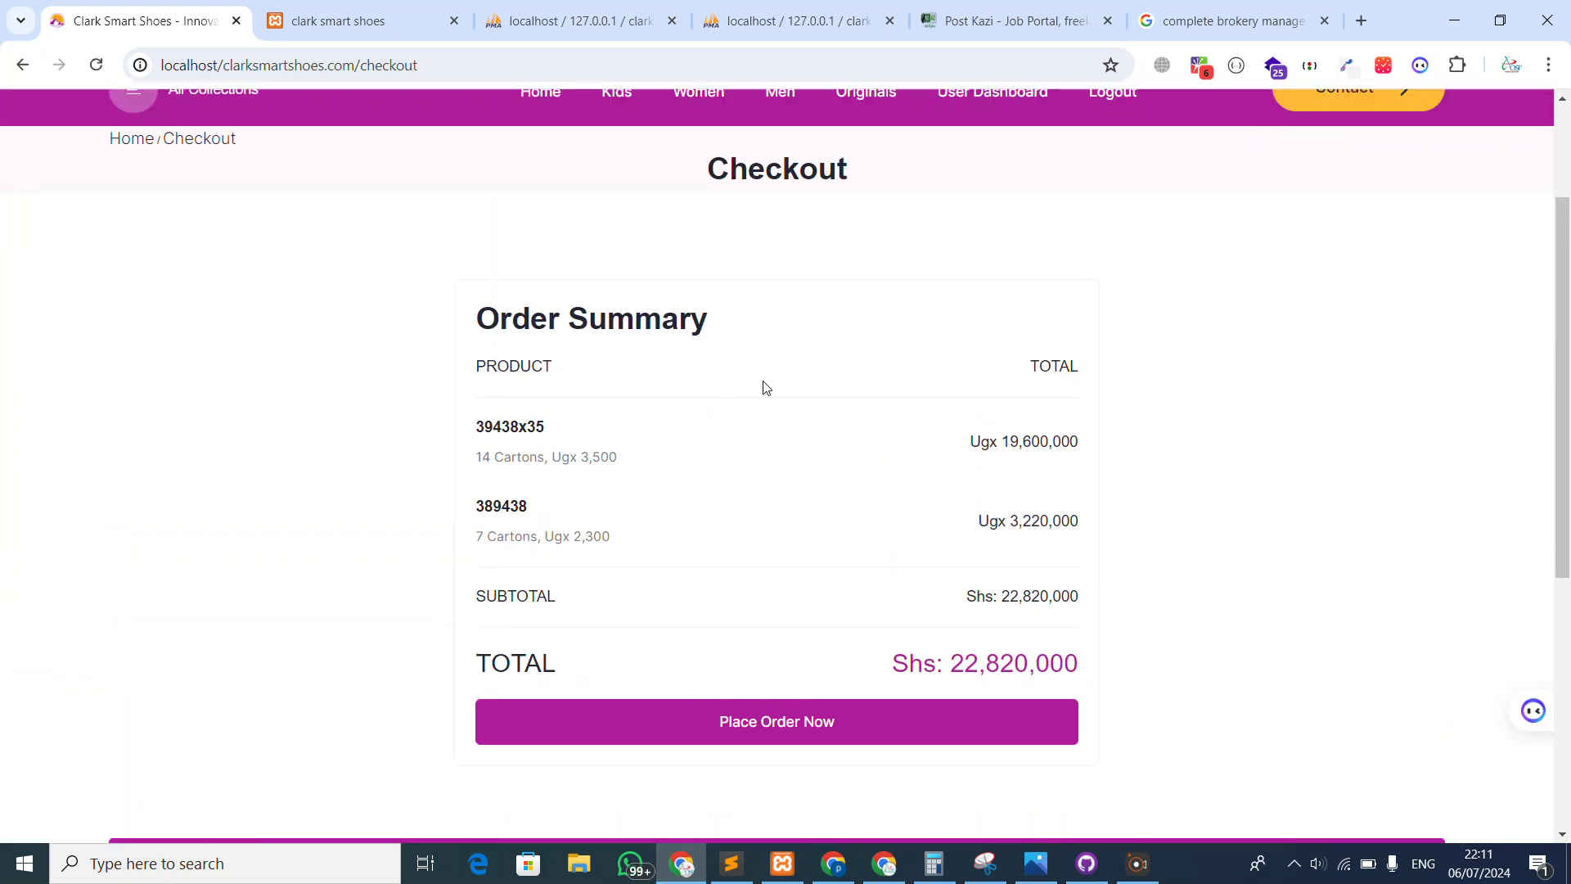
scroll(638, 463, down, 3)
scroll(701, 498, down, 1)
Confirm both shoes appear under Processing Orders in the customer profile, then go to admin sign-in
scroll(702, 498, up, 1)
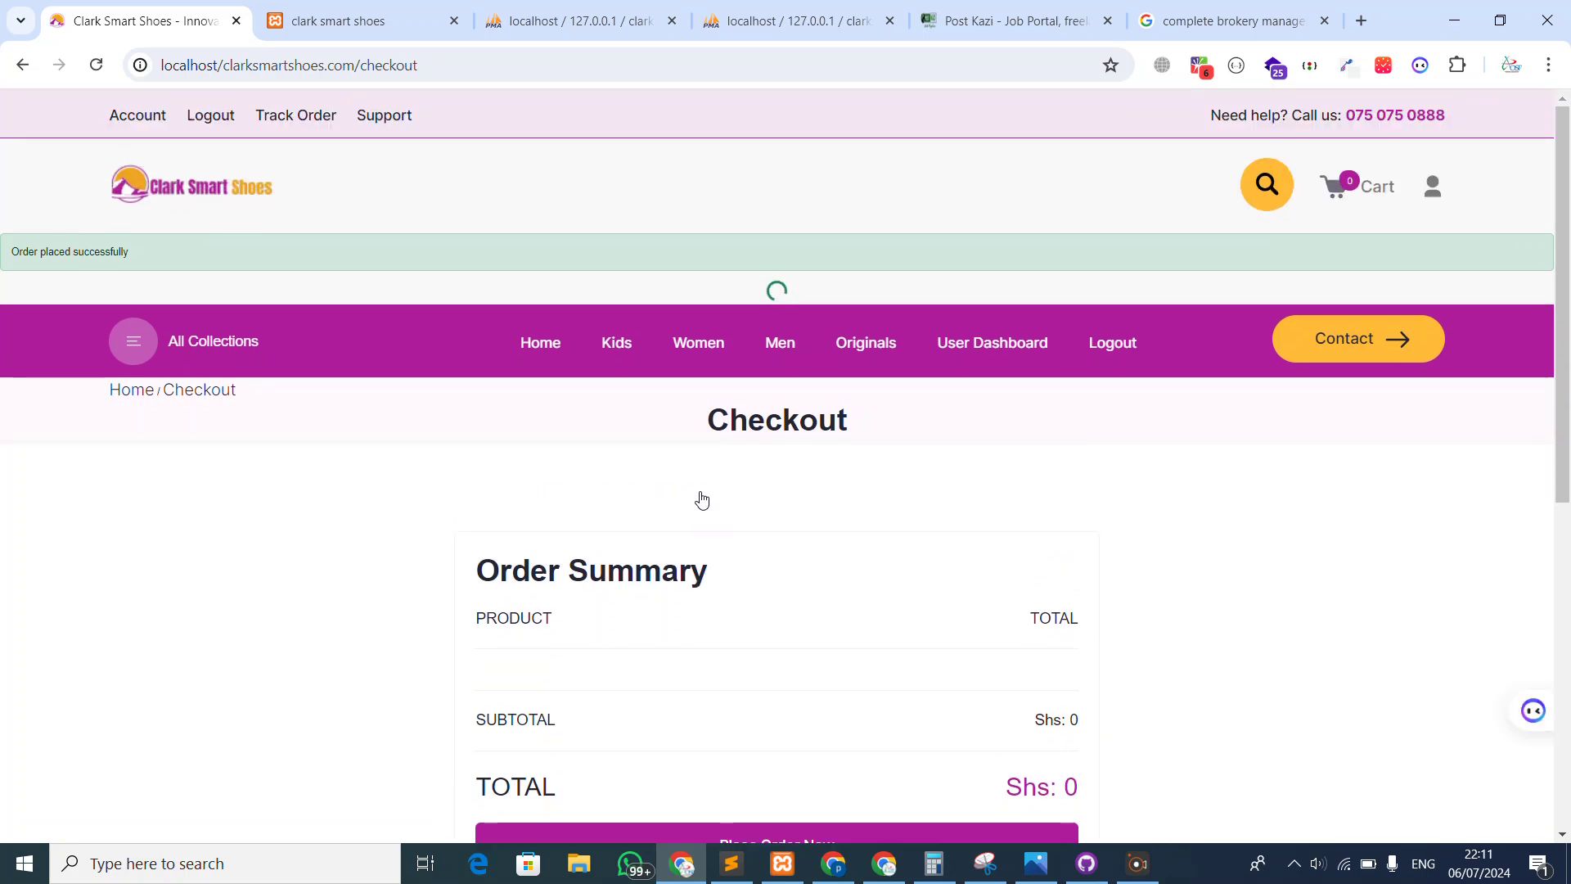
scroll(699, 497, down, 3)
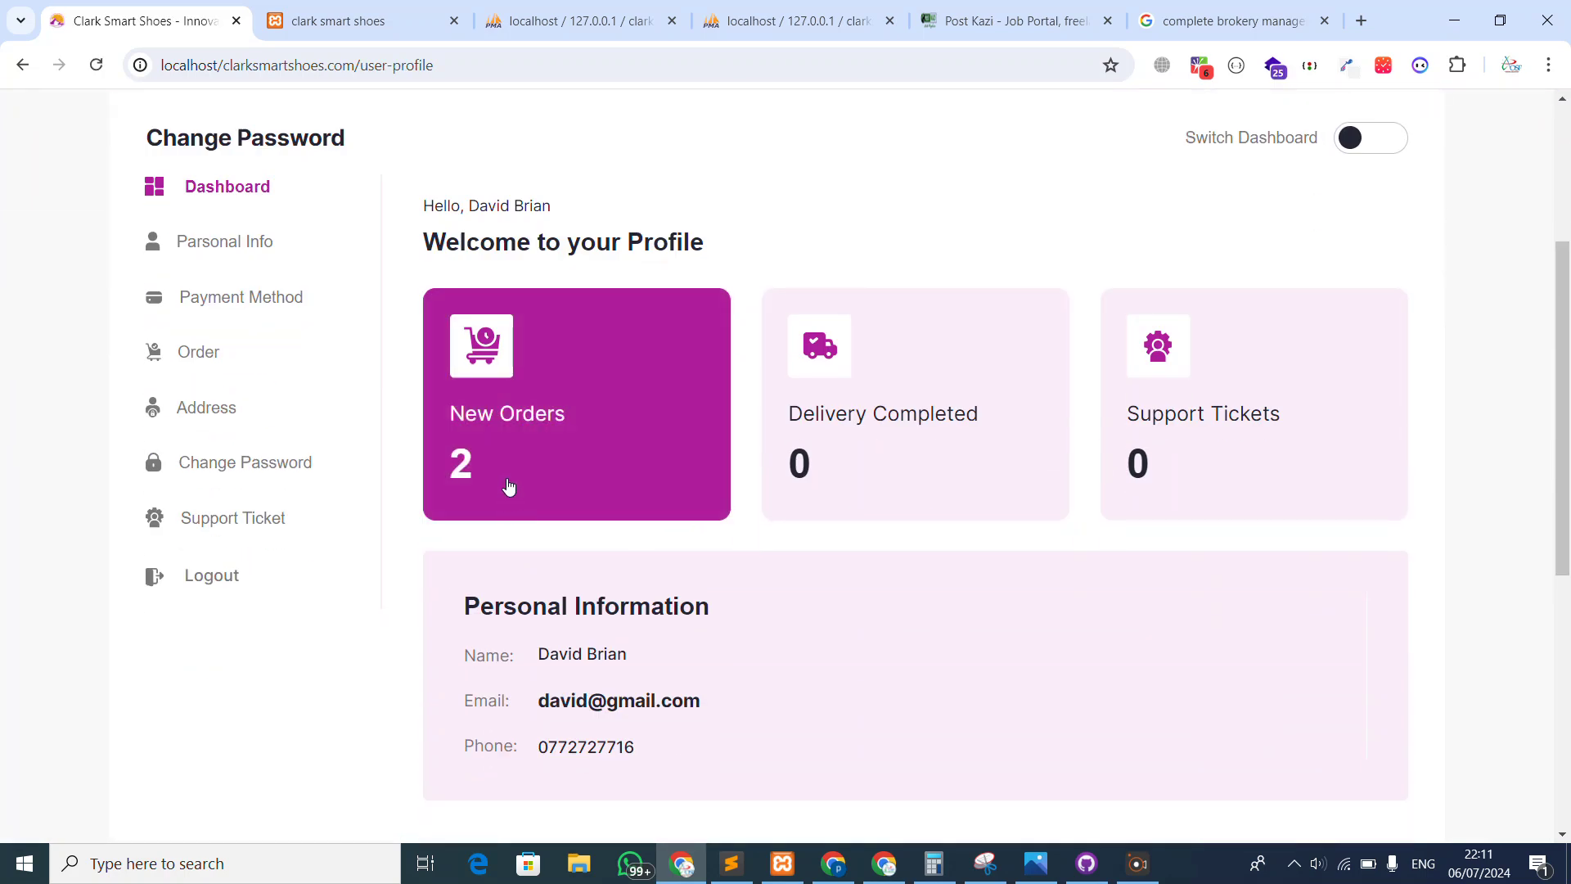
click(186, 360)
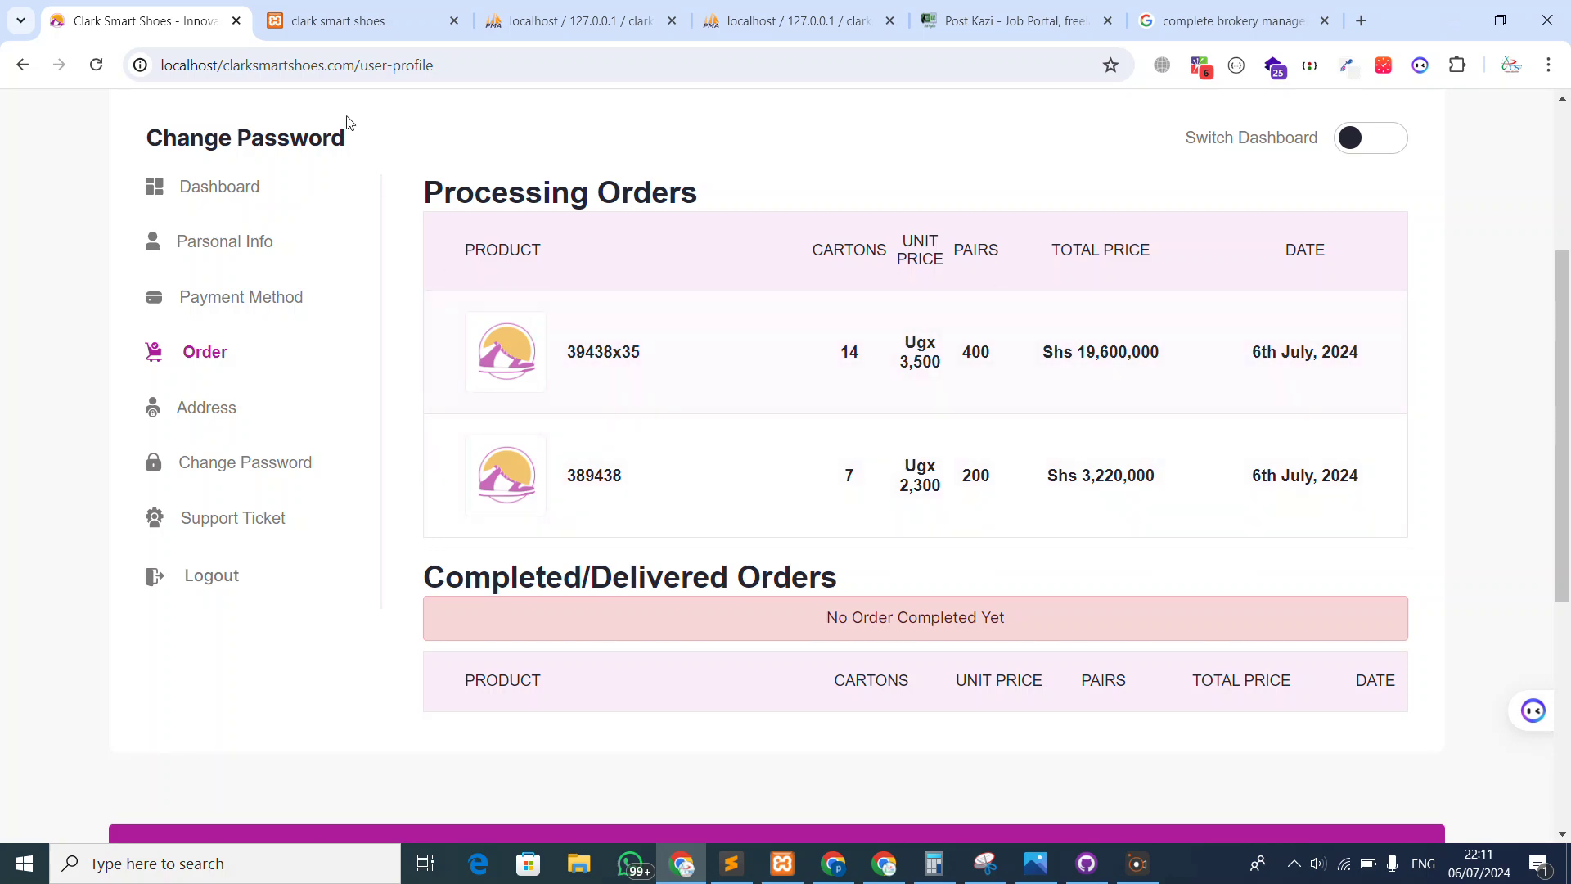
click(347, 20)
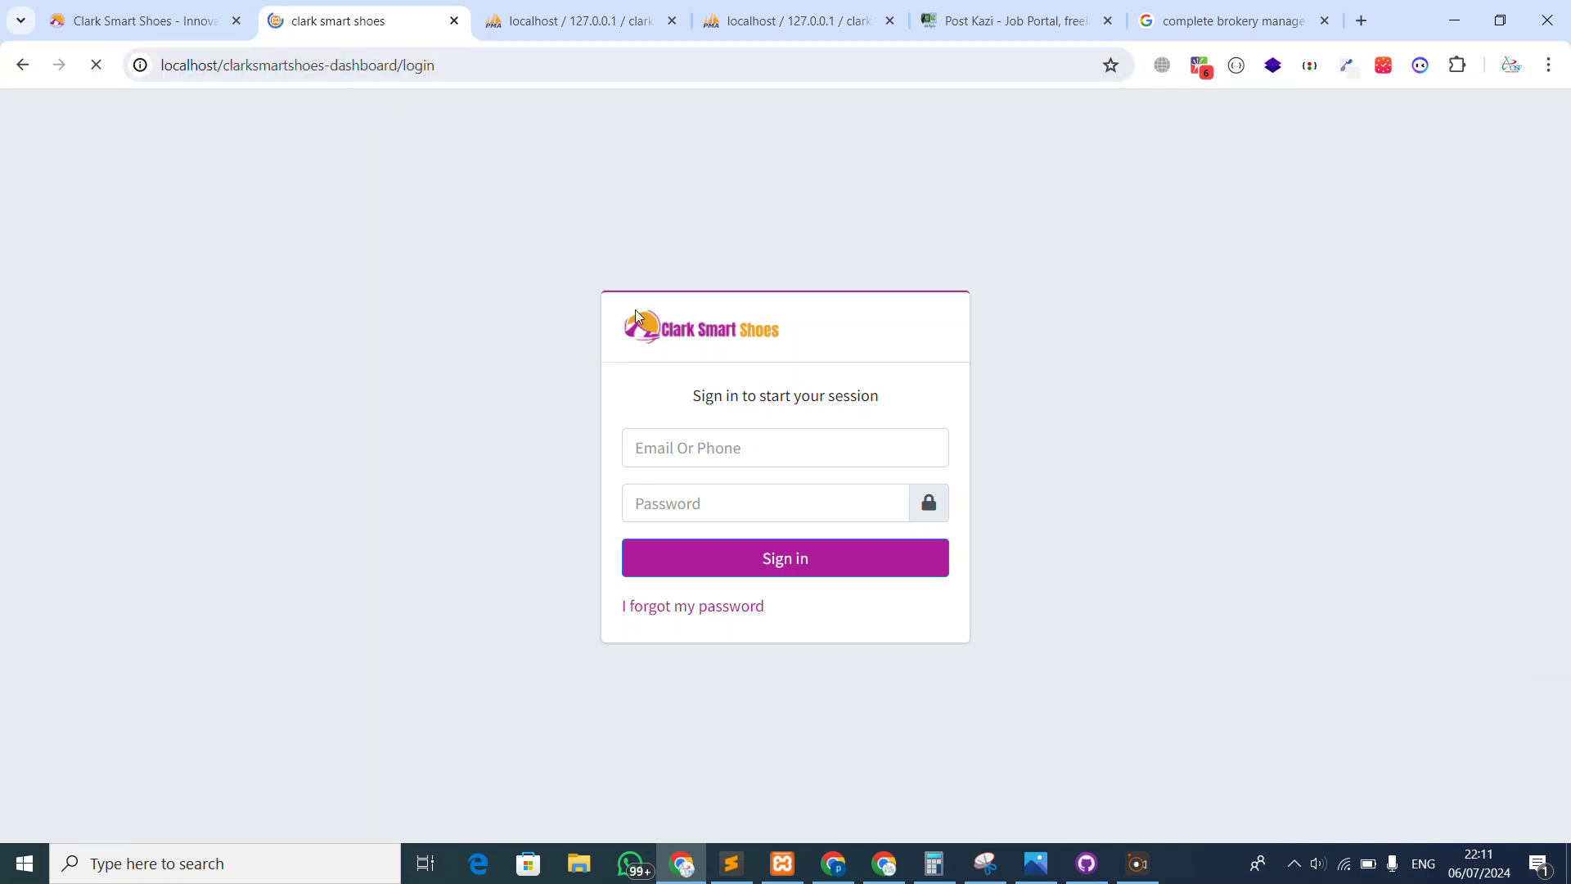
Fill the admin sign-in with the saved staff phone number
click(708, 445)
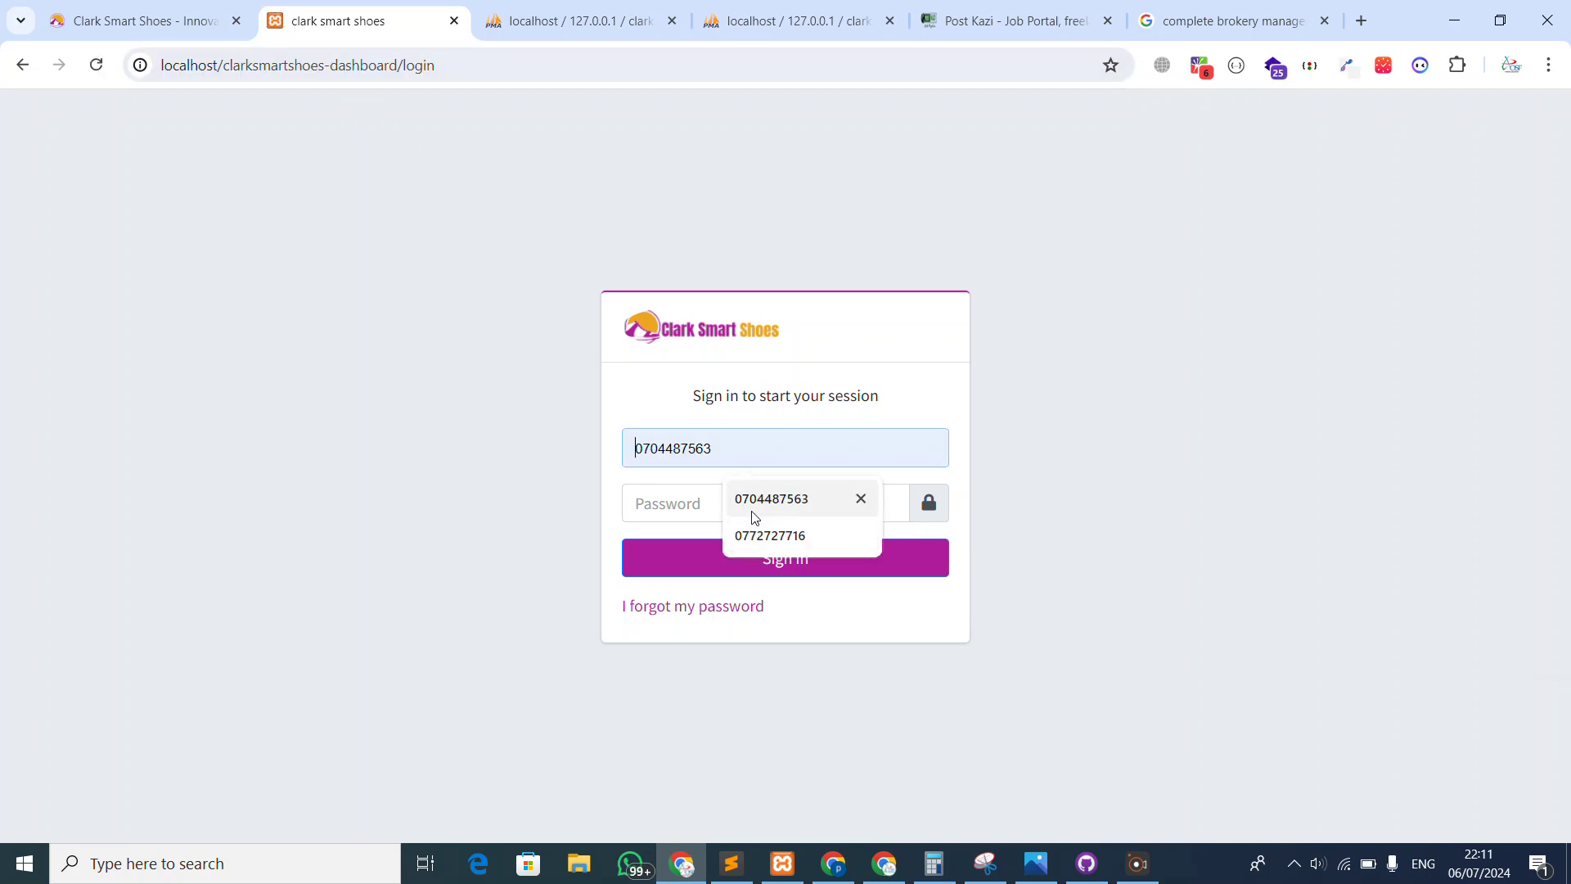
click(753, 507)
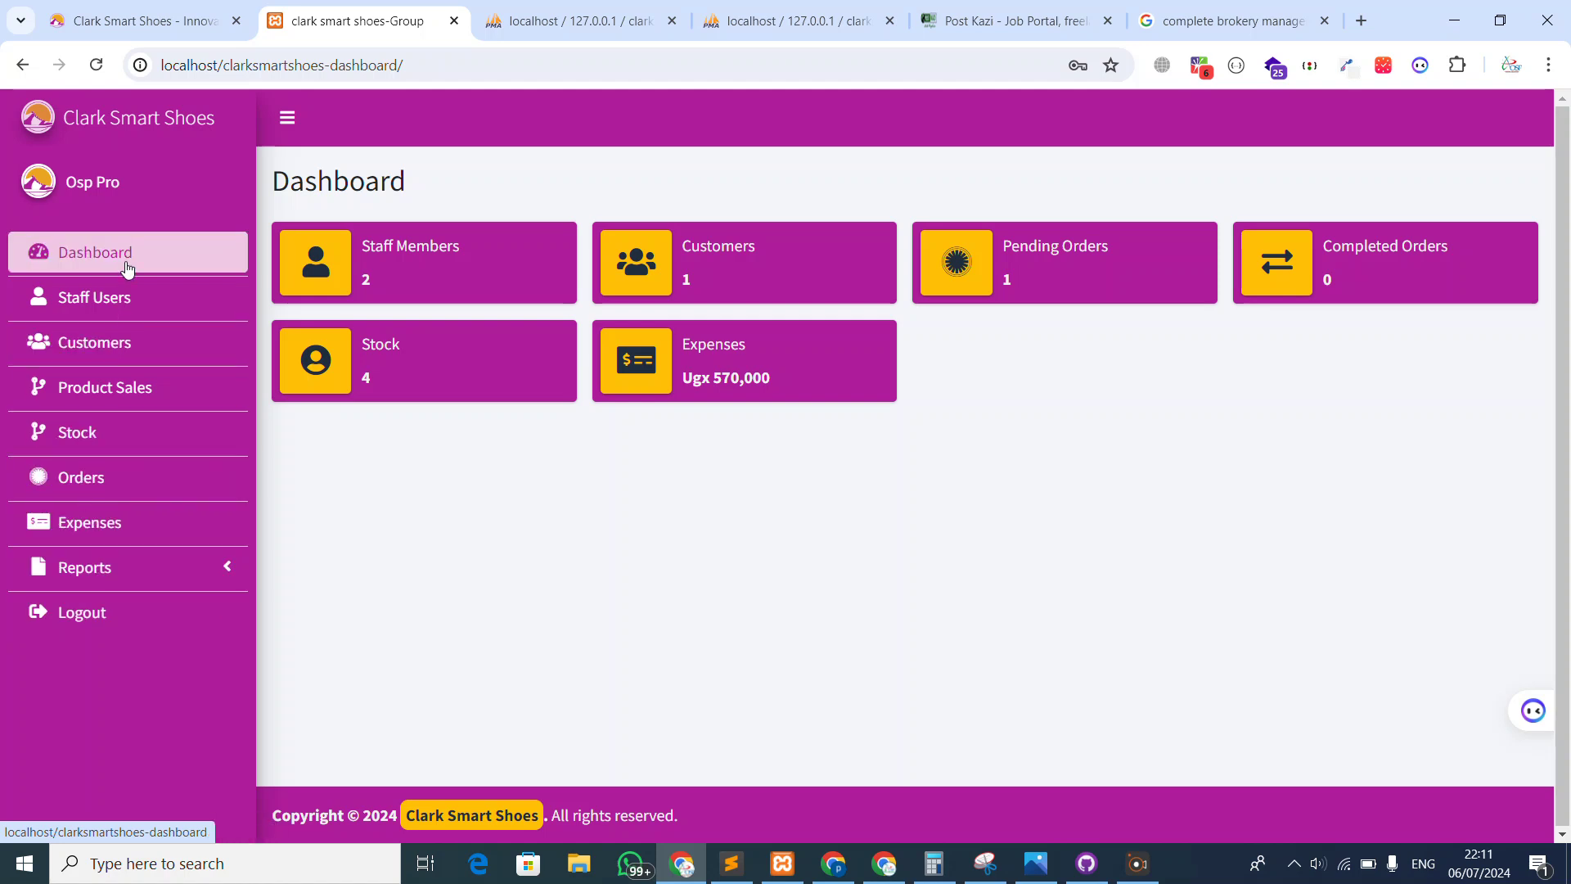
Review the Staff Users list, opening and closing the Add User form
click(96, 255)
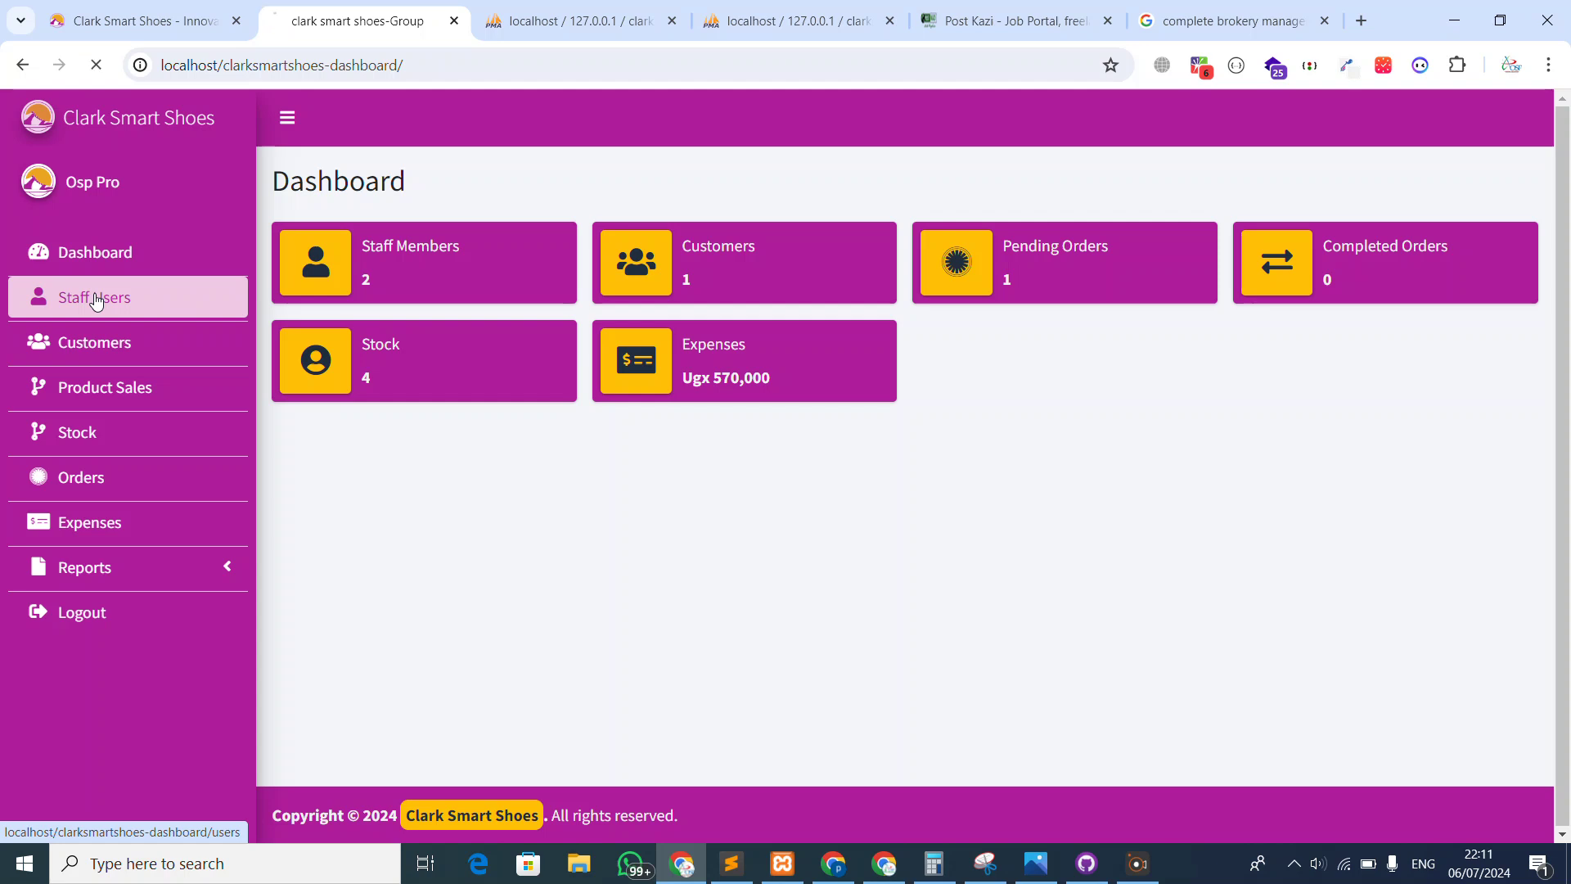
click(96, 300)
click(343, 257)
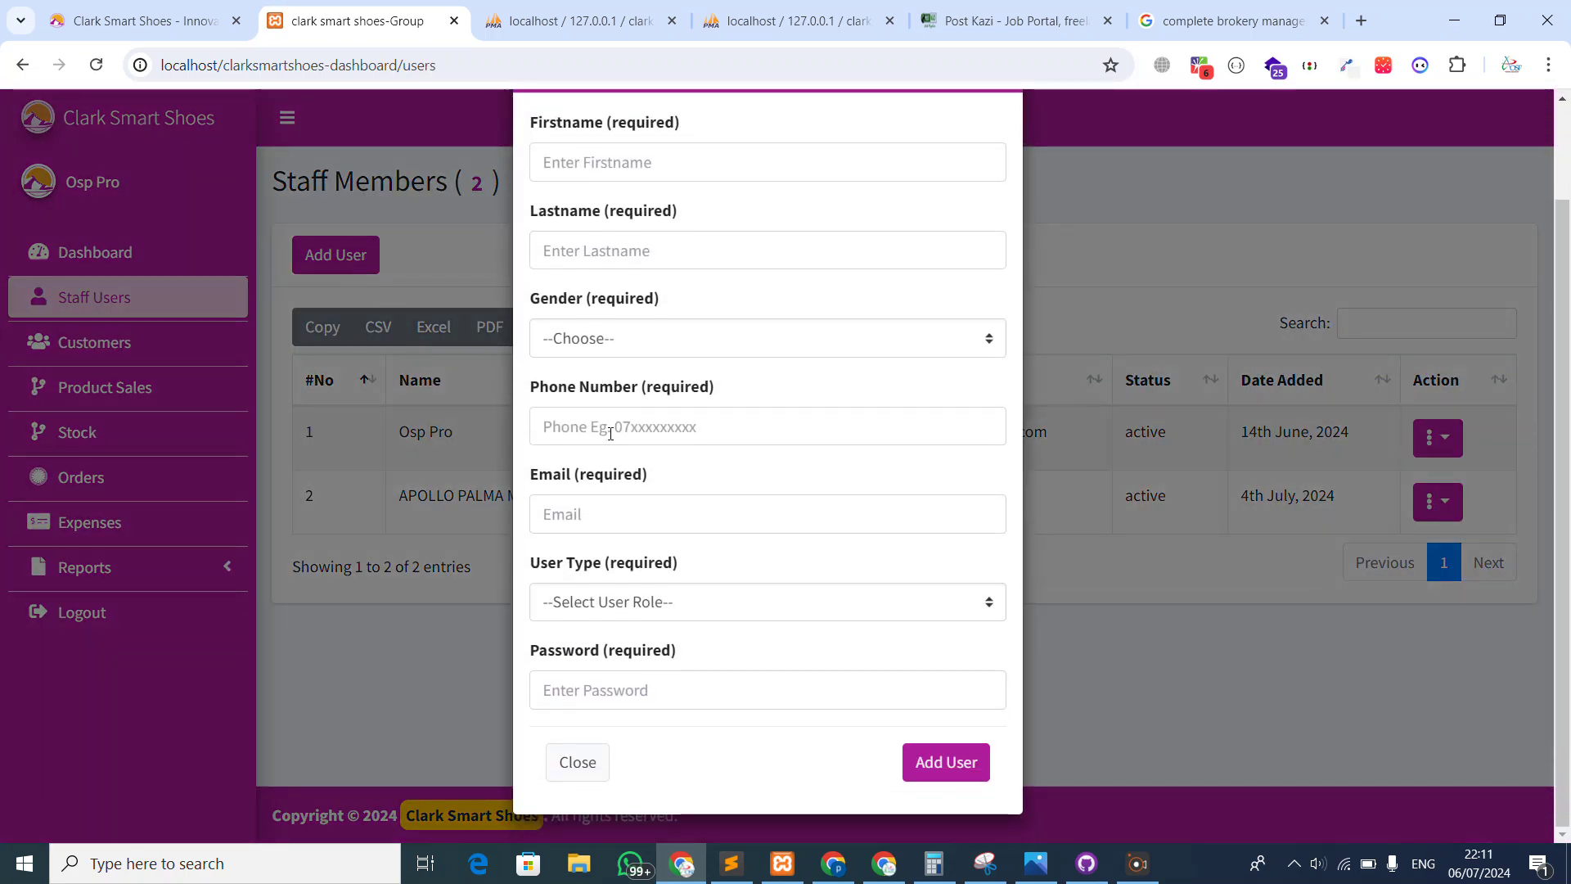
scroll(337, 591, up, 2)
scroll(442, 643, down, 2)
click(578, 762)
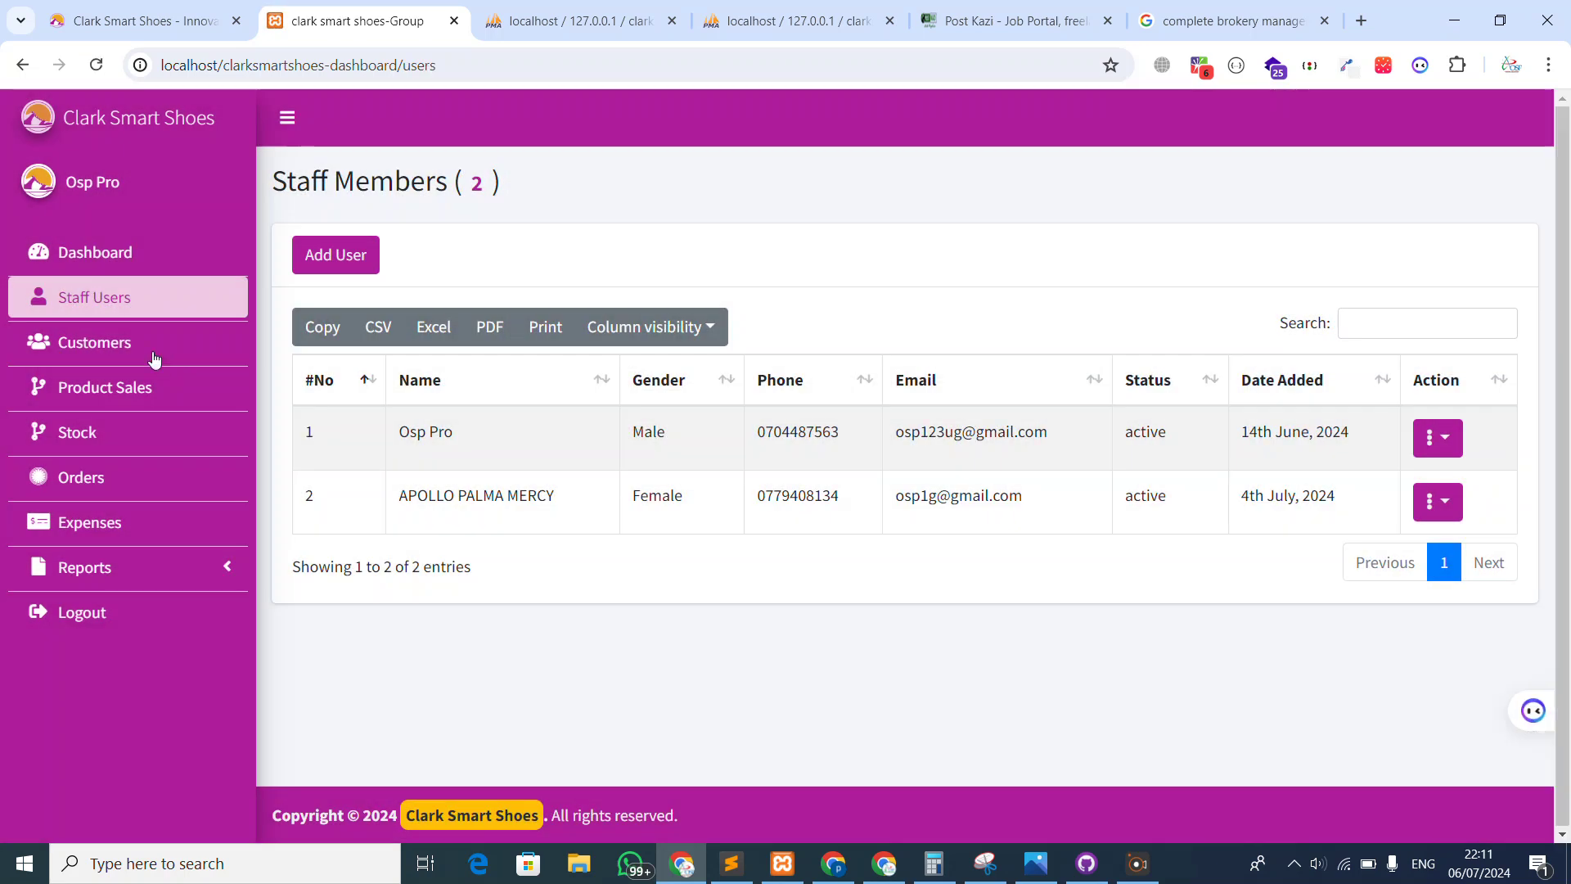
Look over the customers list and product stock, then open the Orders page
click(154, 357)
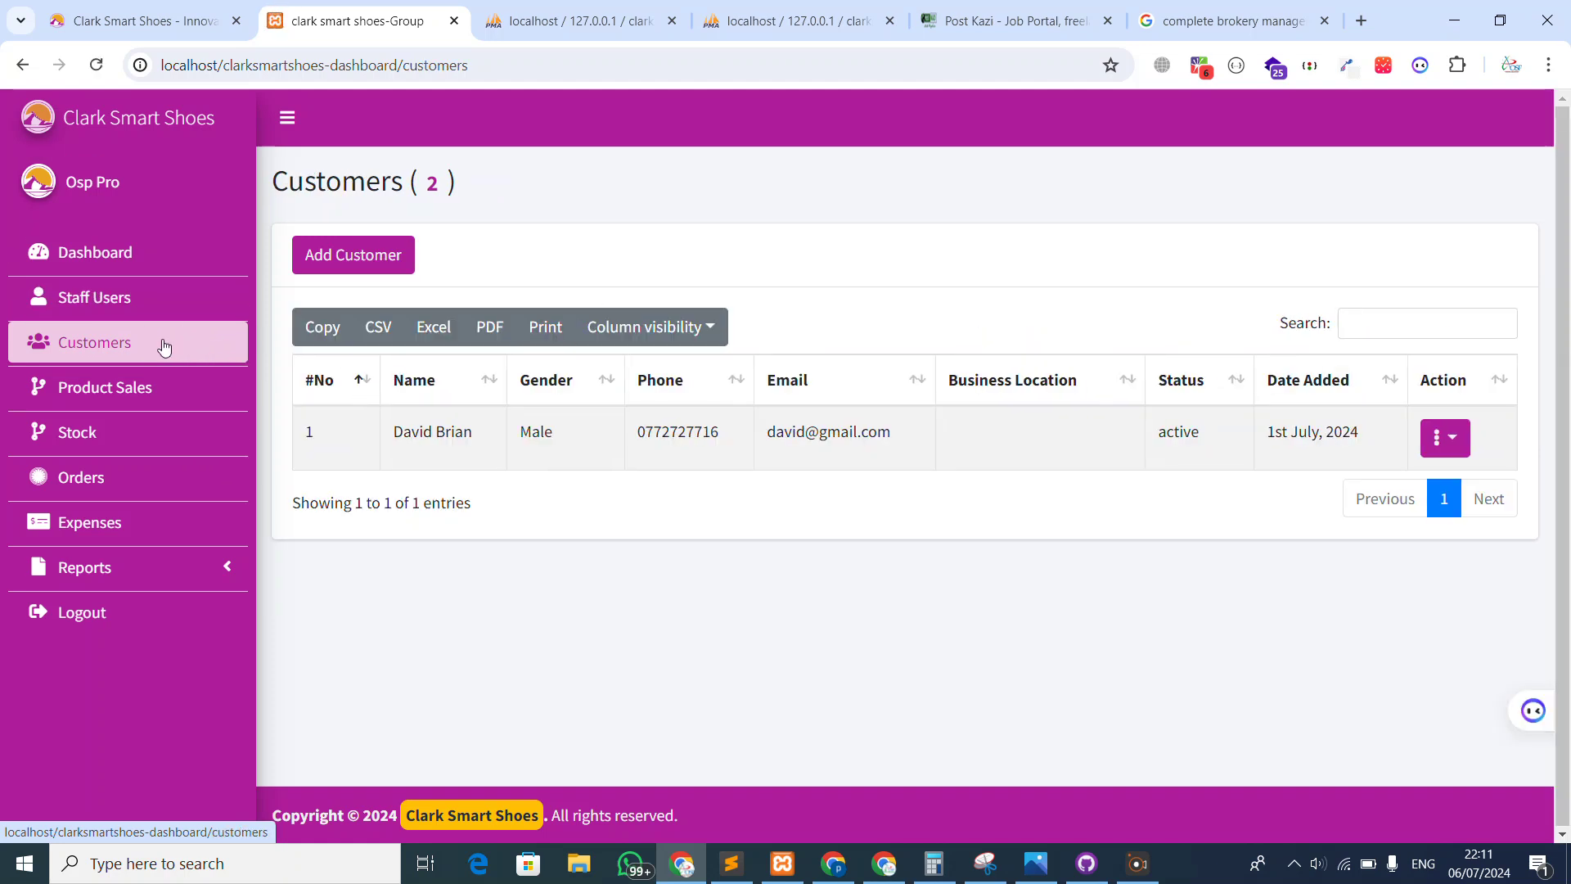
click(144, 309)
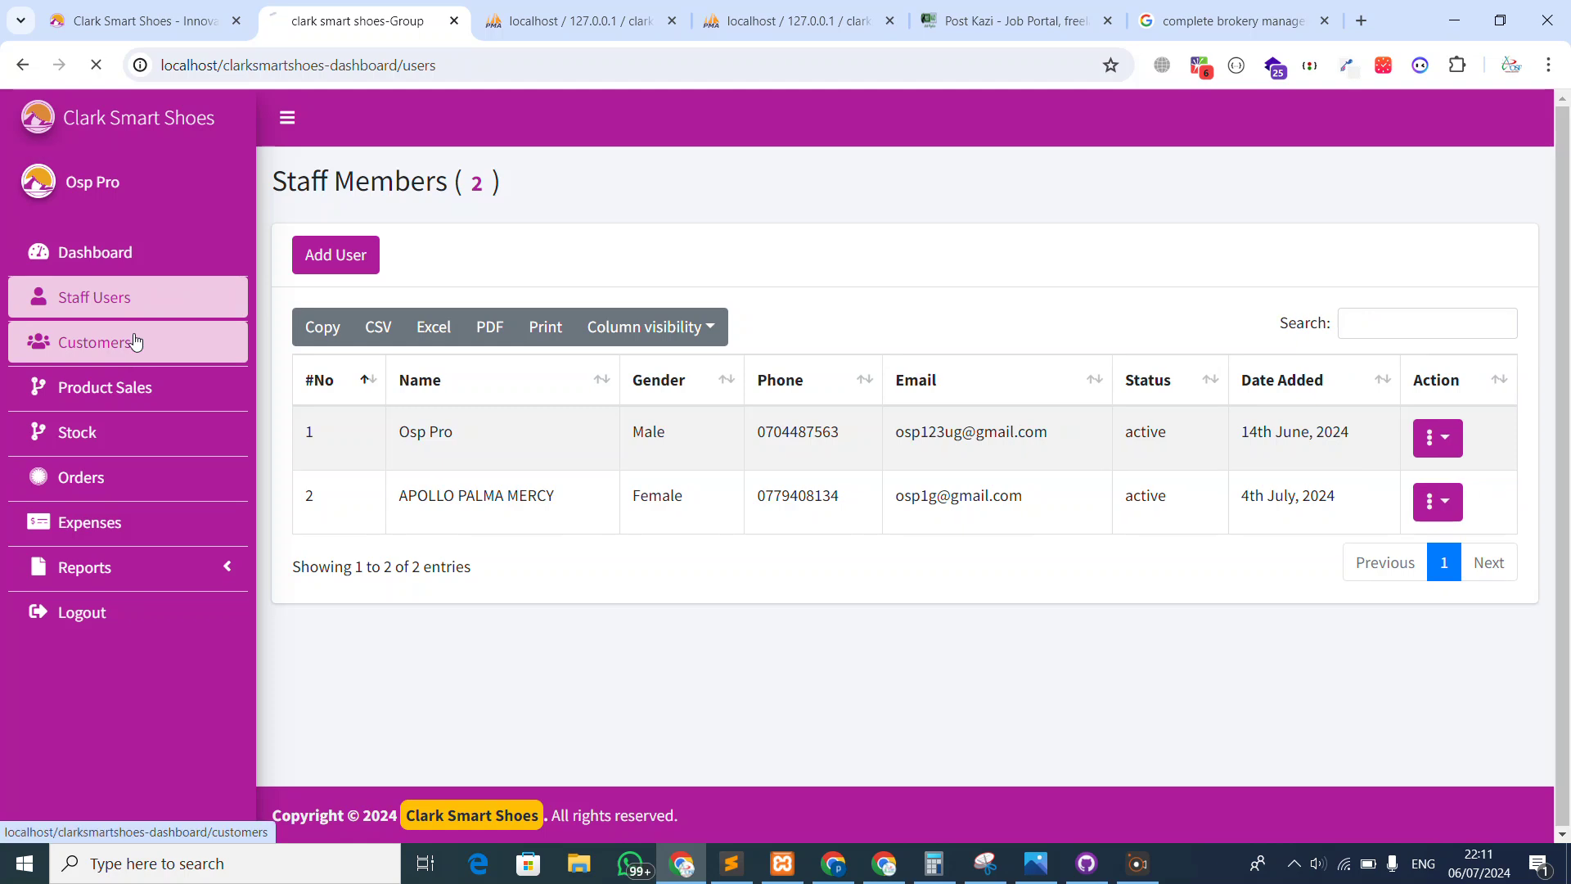
click(136, 342)
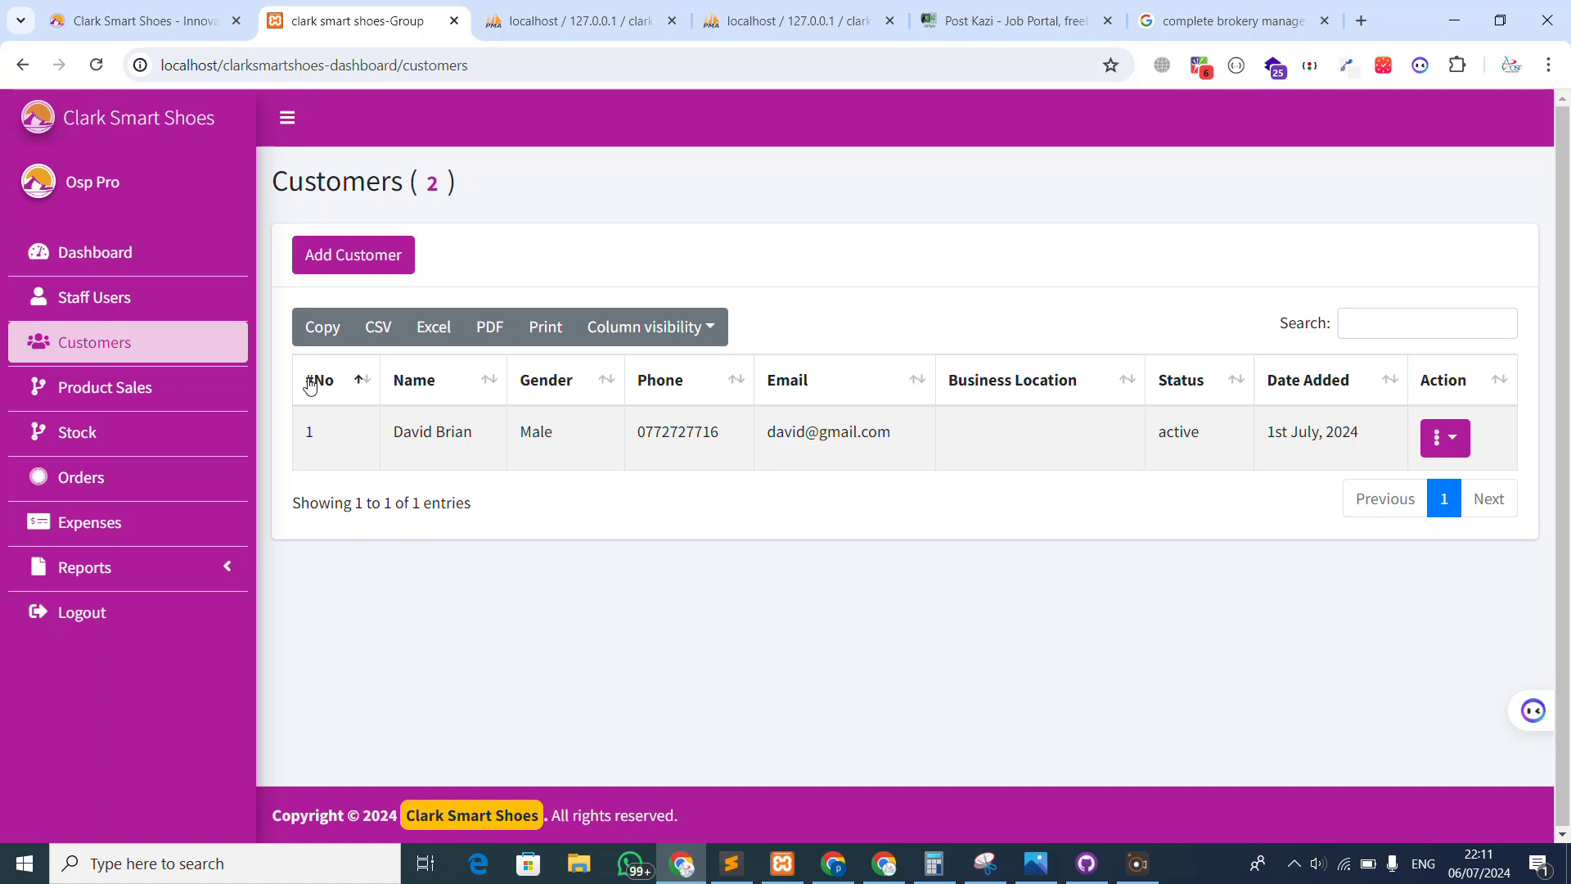
click(105, 387)
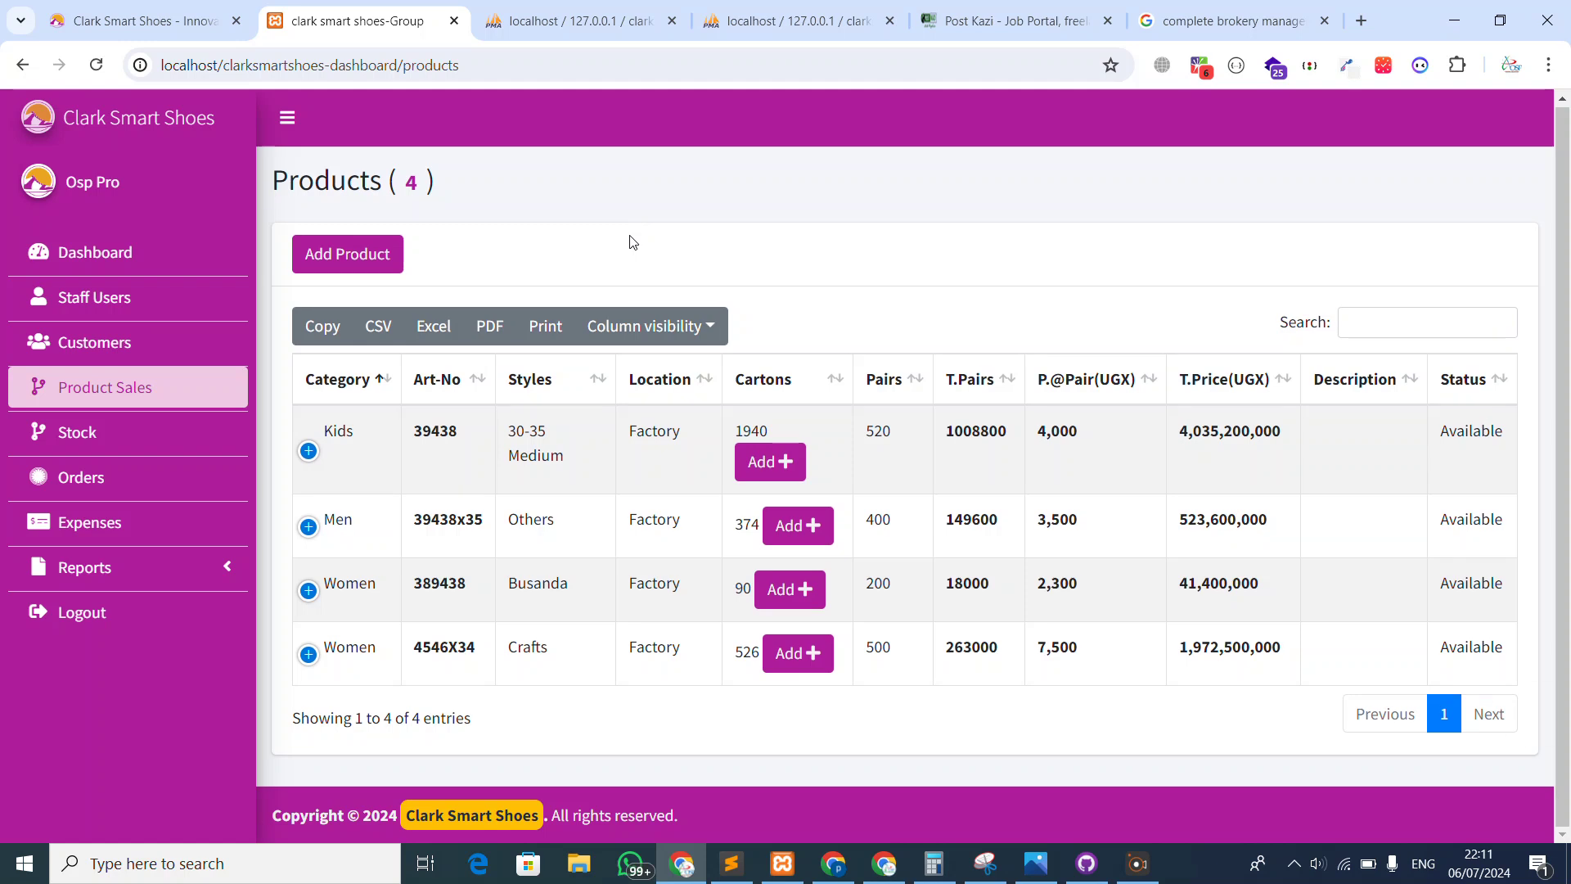
click(143, 345)
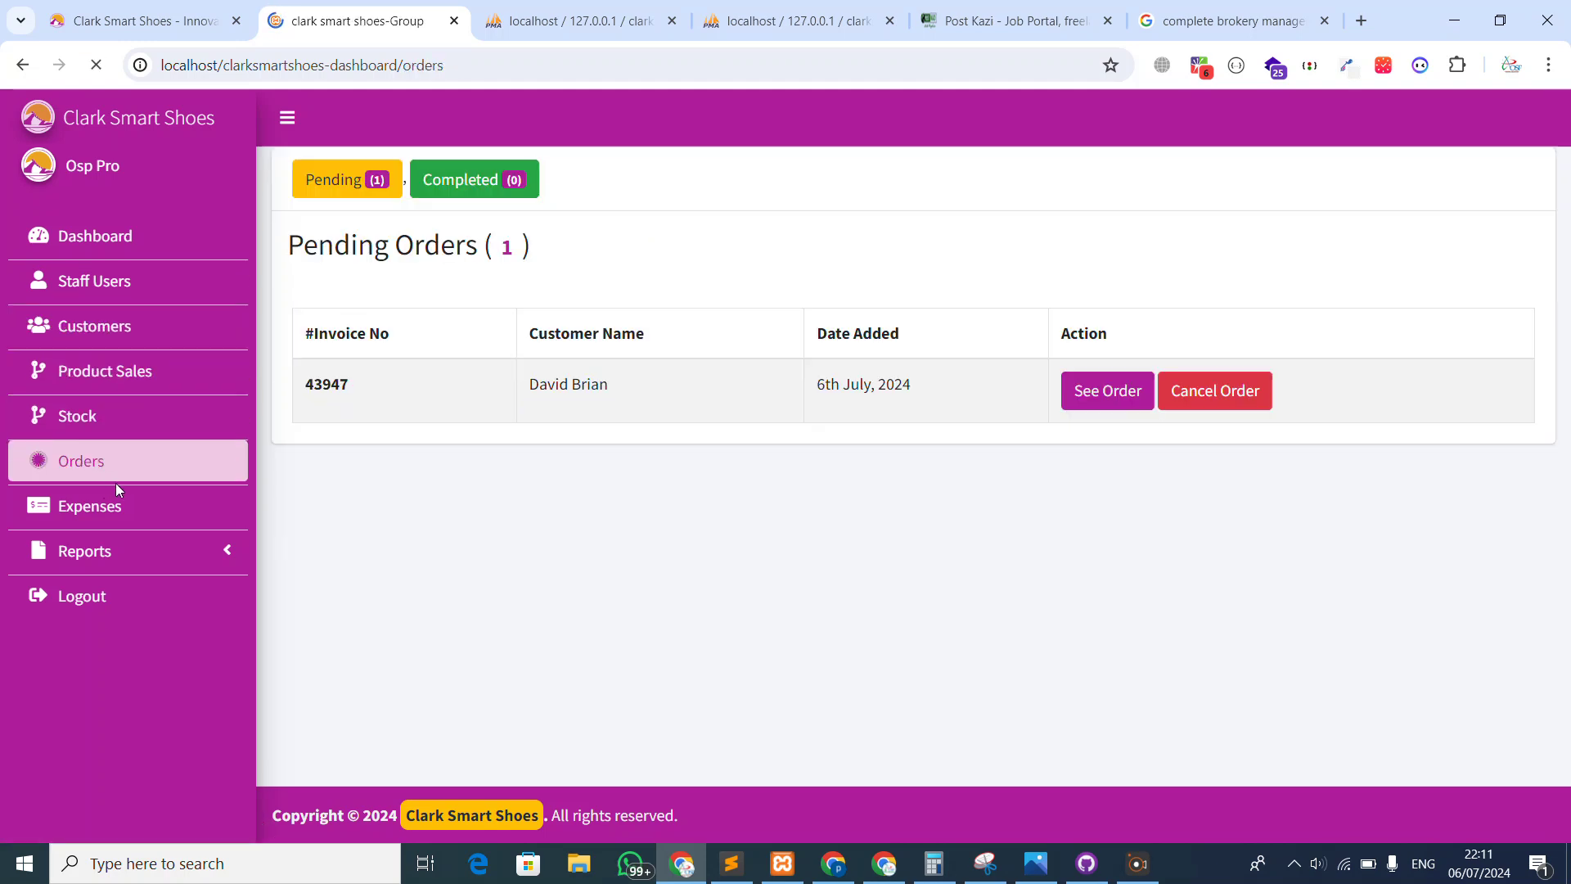
Filter to pending orders and open the pending Shs 22,820,000 invoice
click(366, 174)
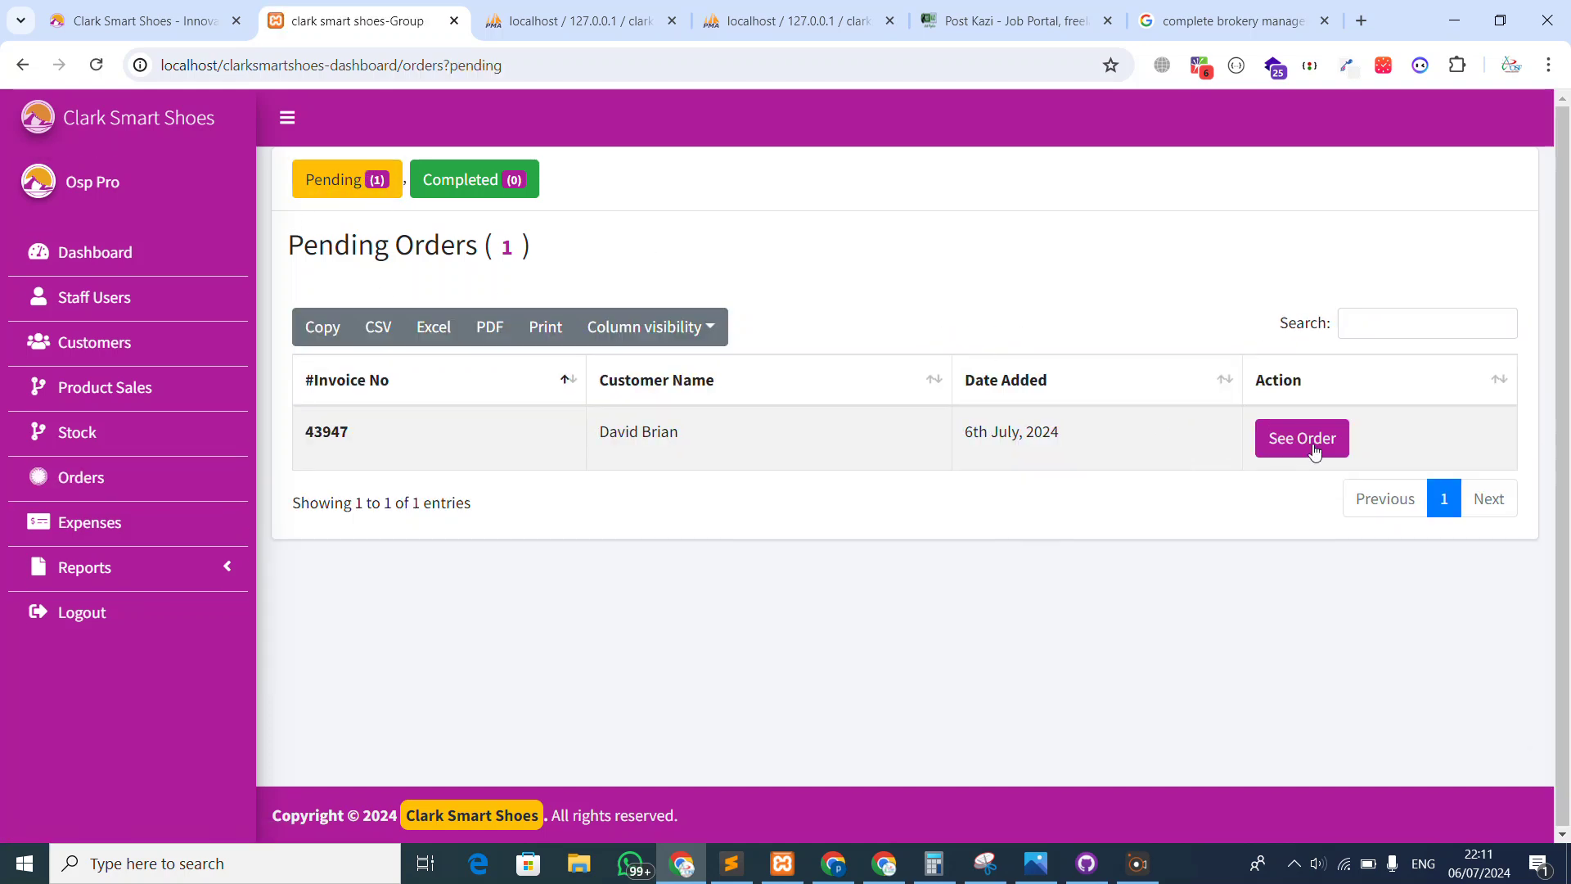
click(1303, 440)
scroll(946, 484, down, 2)
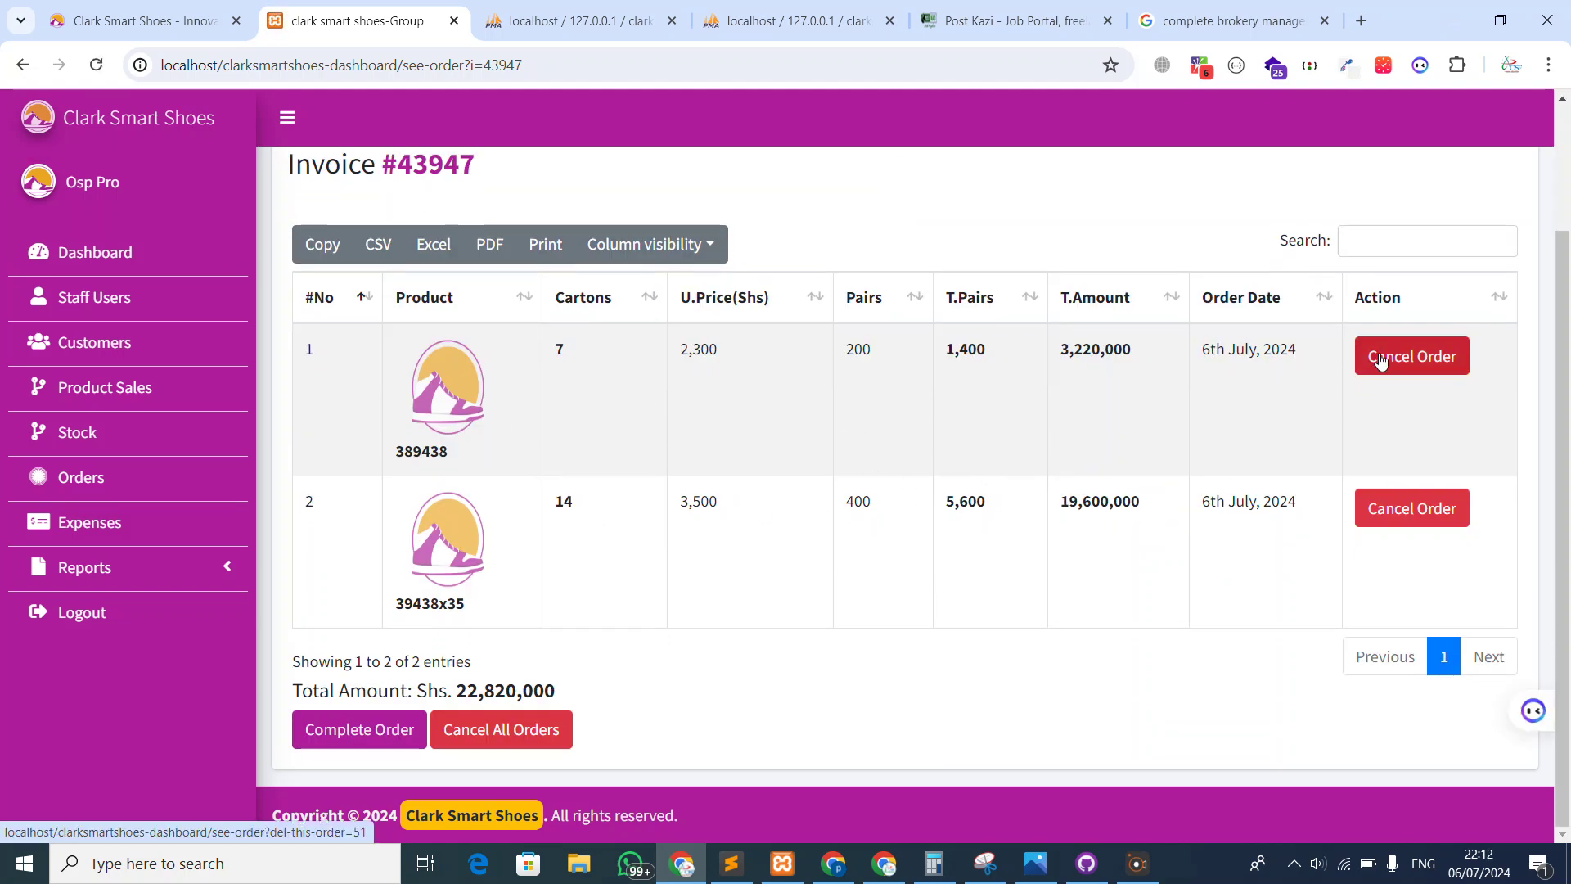
Decline cancelling the whole order, the first line and all orders, then return to Orders
click(542, 730)
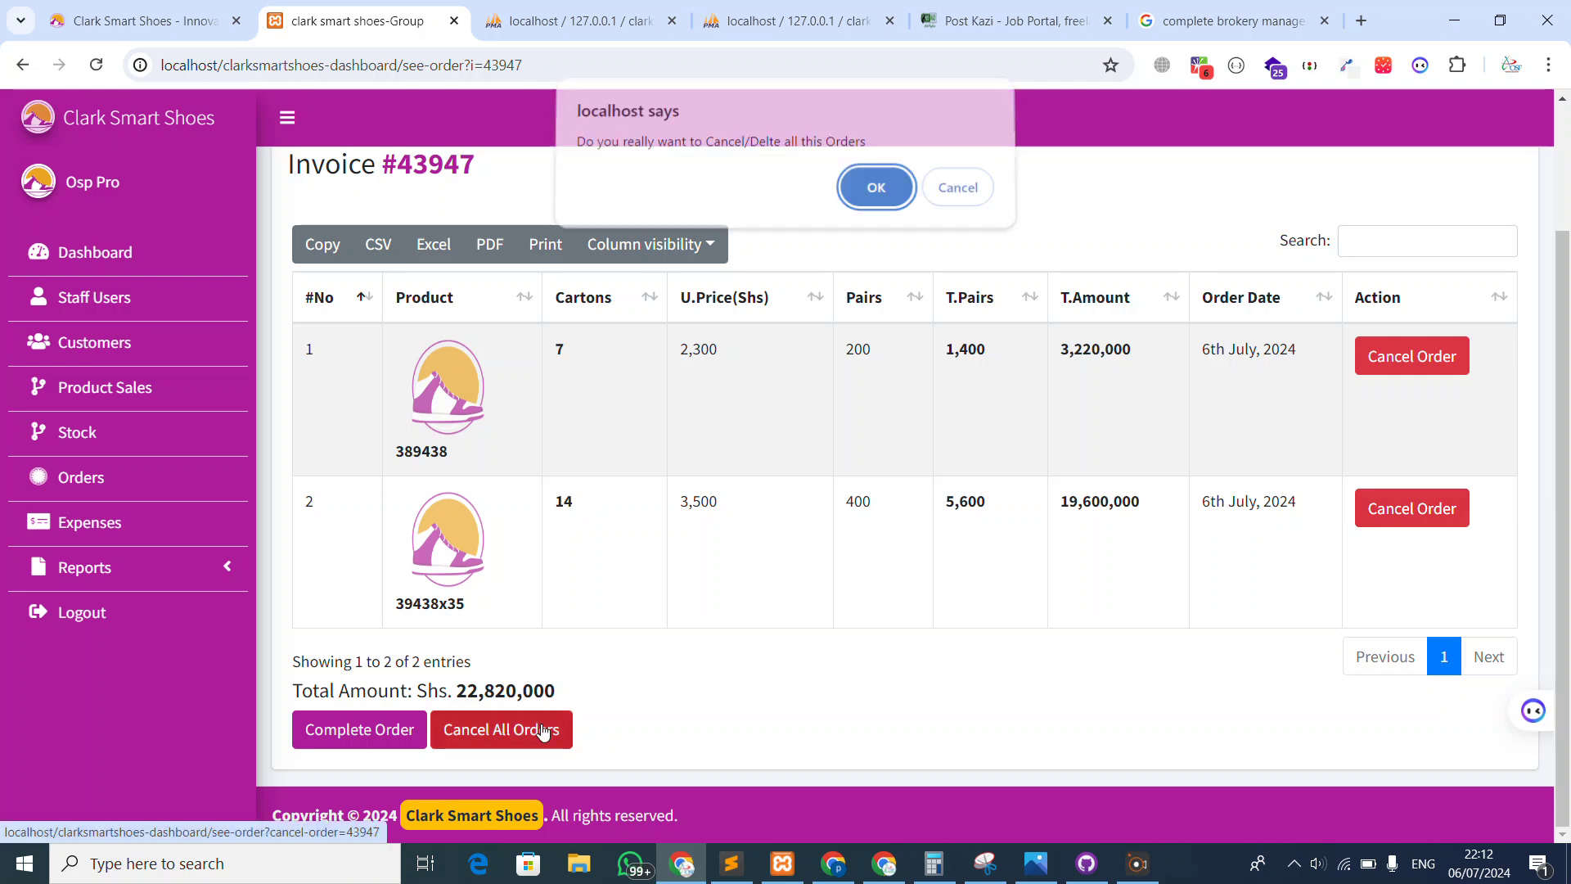
click(950, 199)
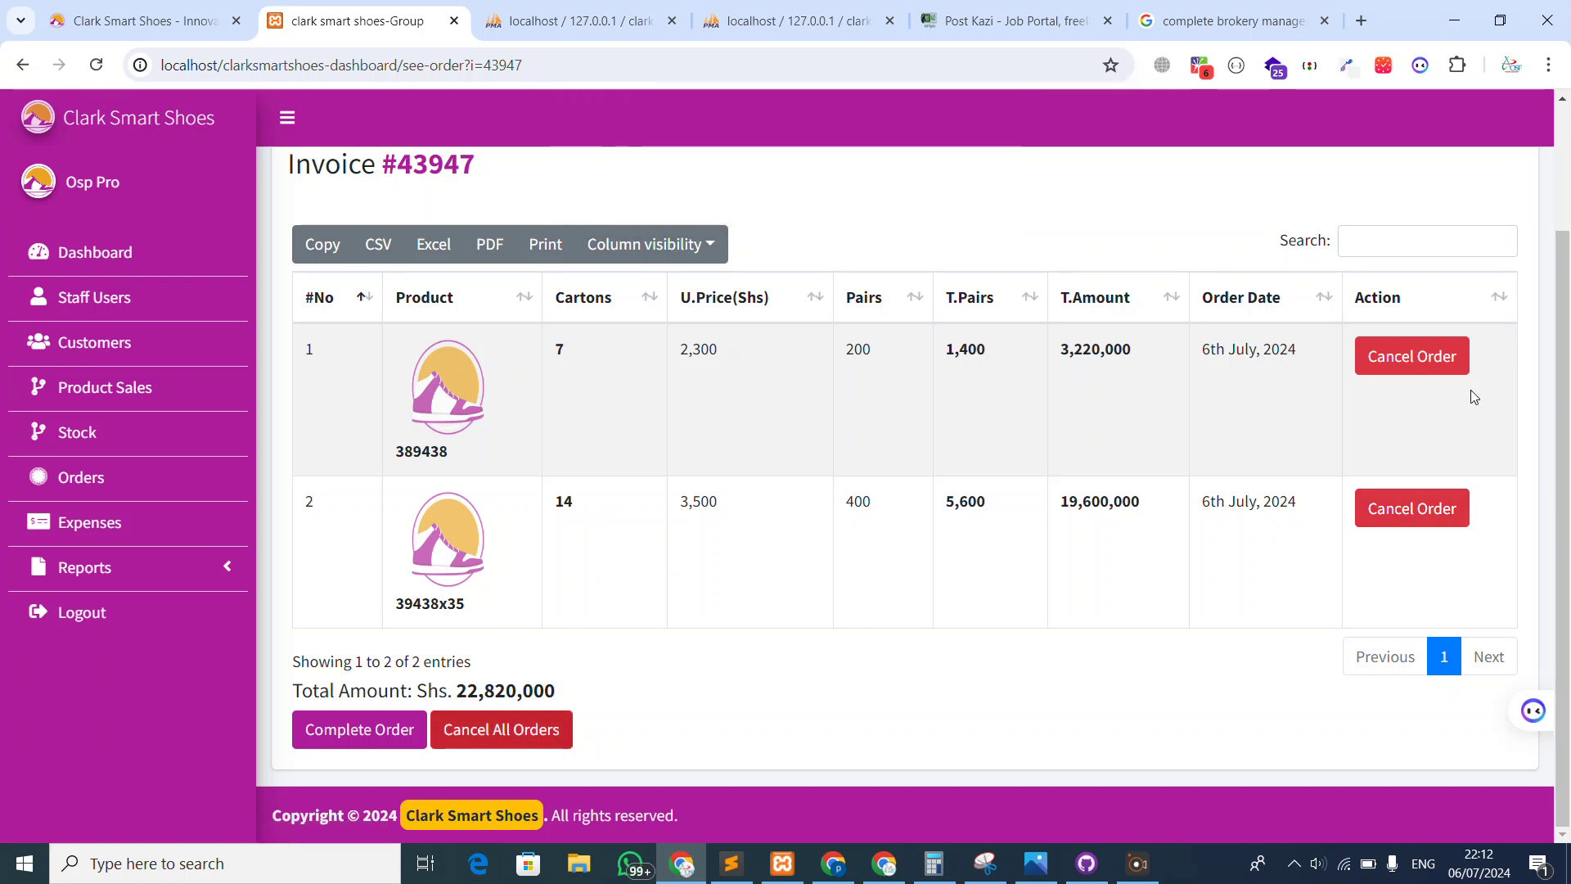
click(1419, 355)
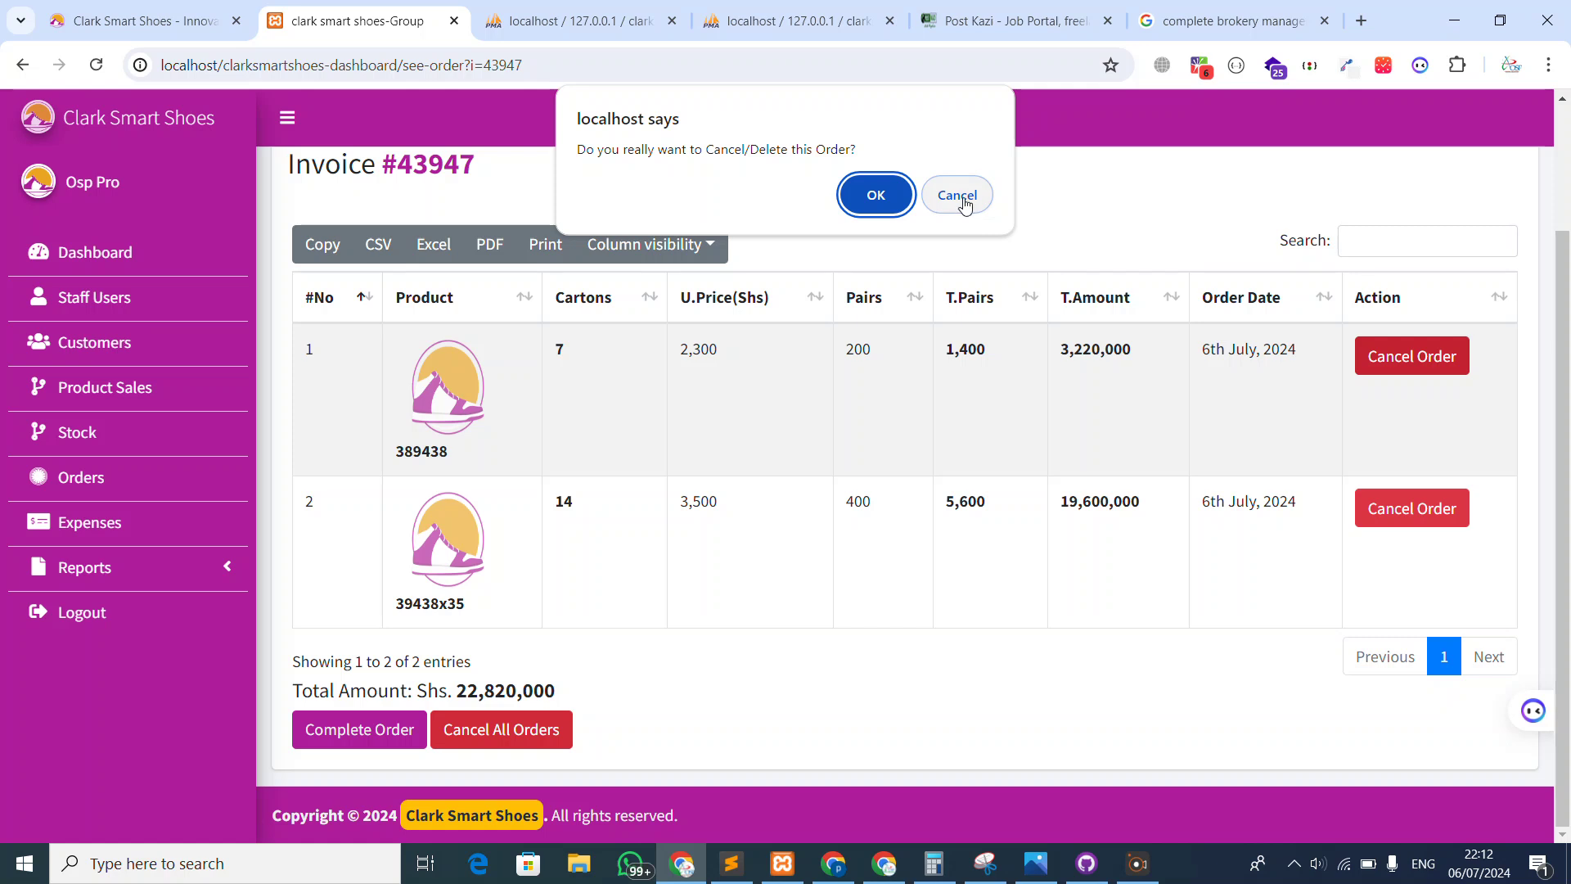
click(957, 196)
click(512, 740)
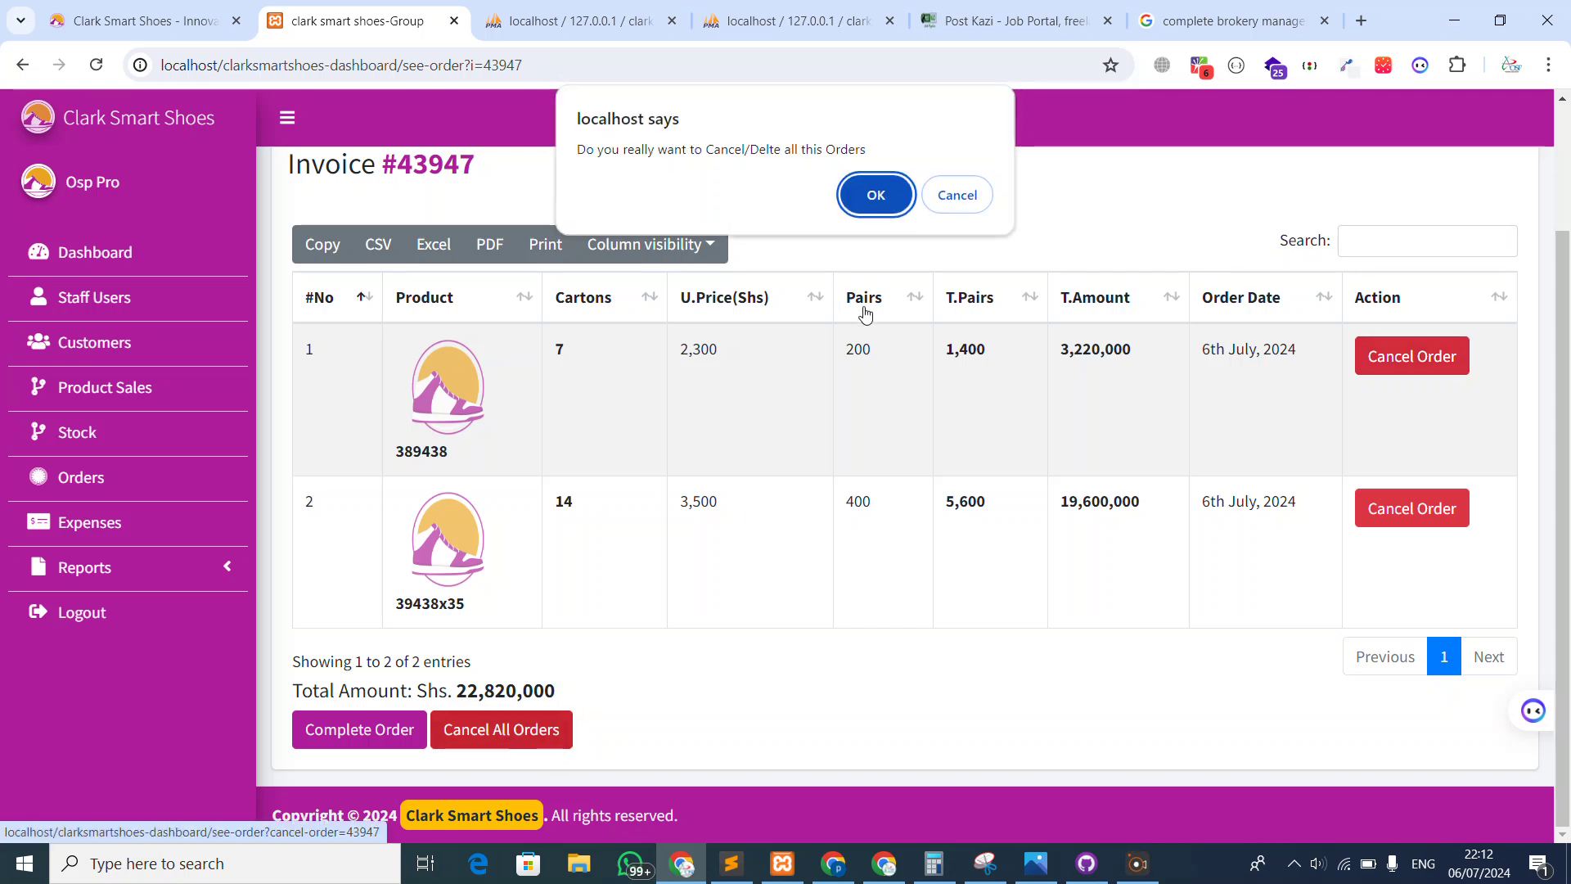
click(957, 195)
scroll(373, 538, up, 2)
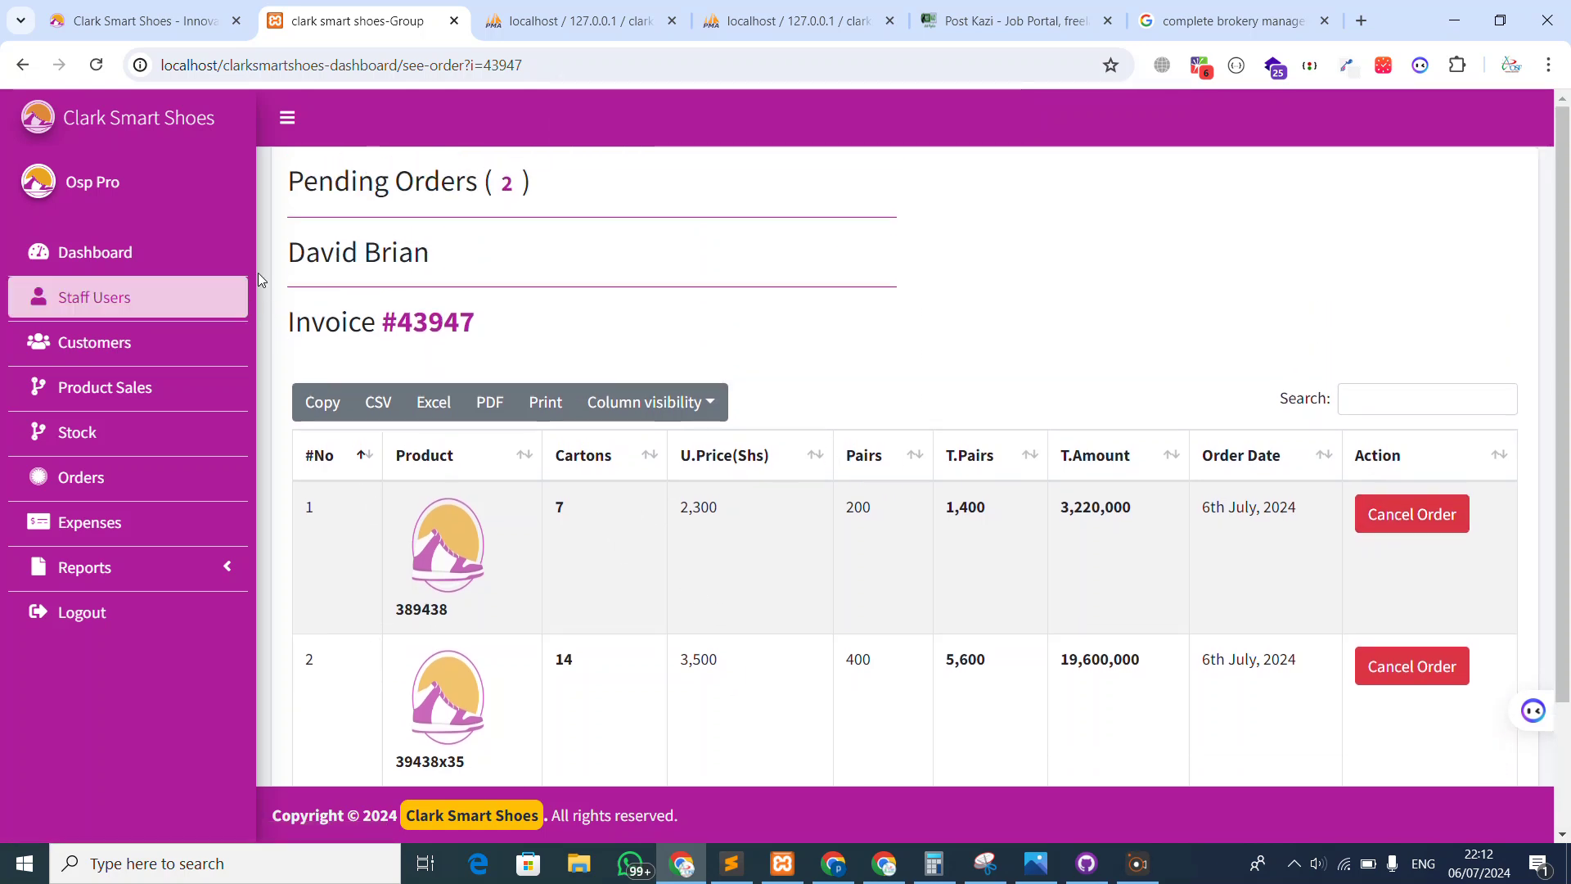
click(98, 477)
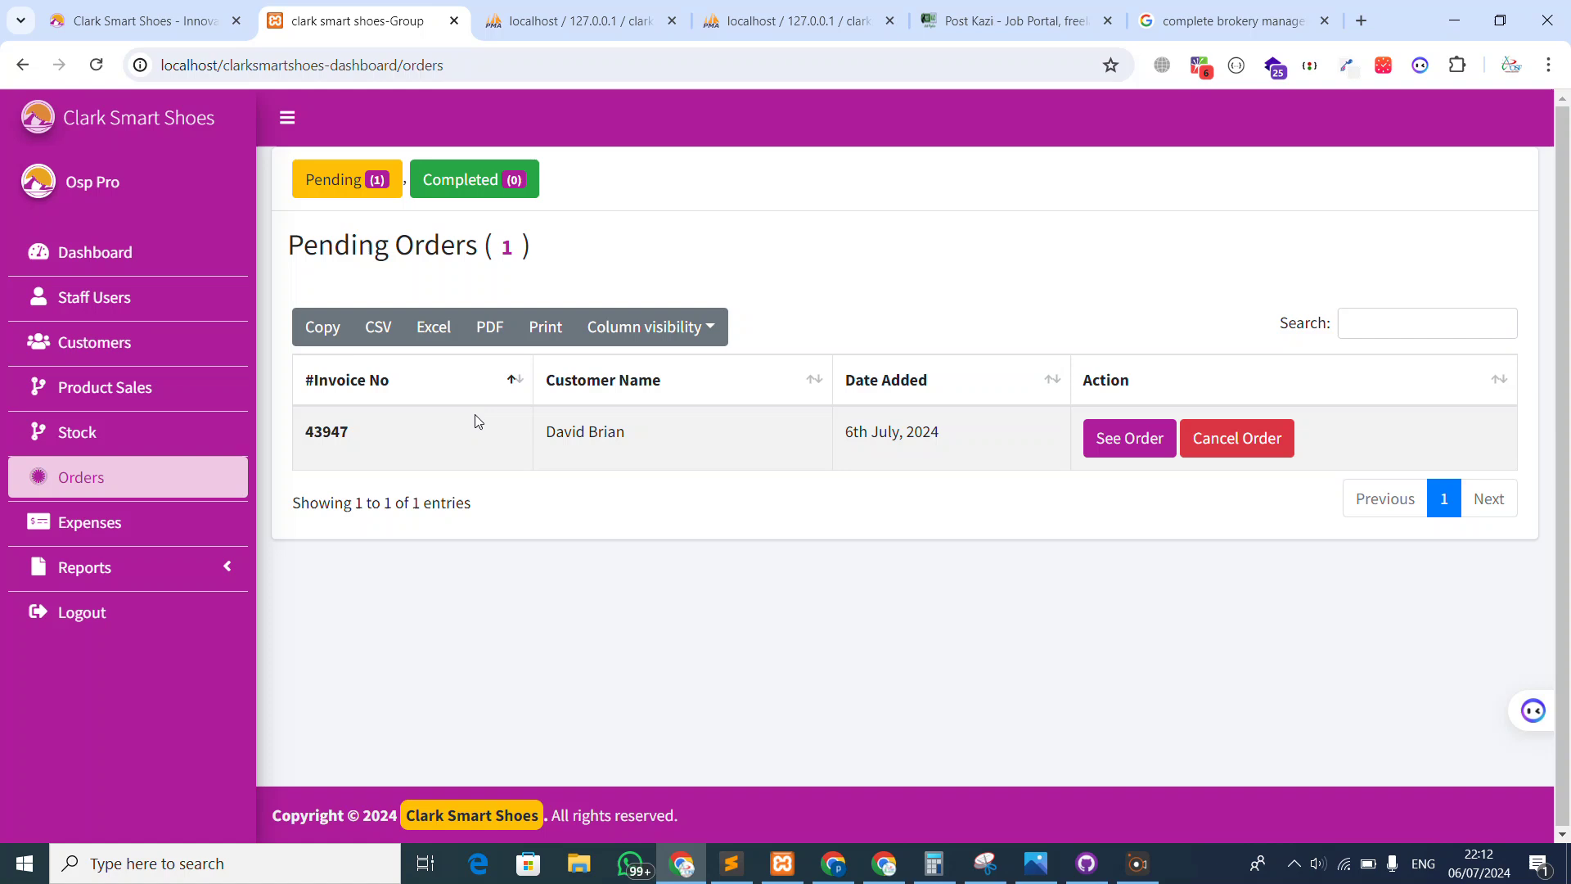
Reopen the pending invoice's two shoe lines (Shs 22,820,000) and expand the Reports menu
click(139, 21)
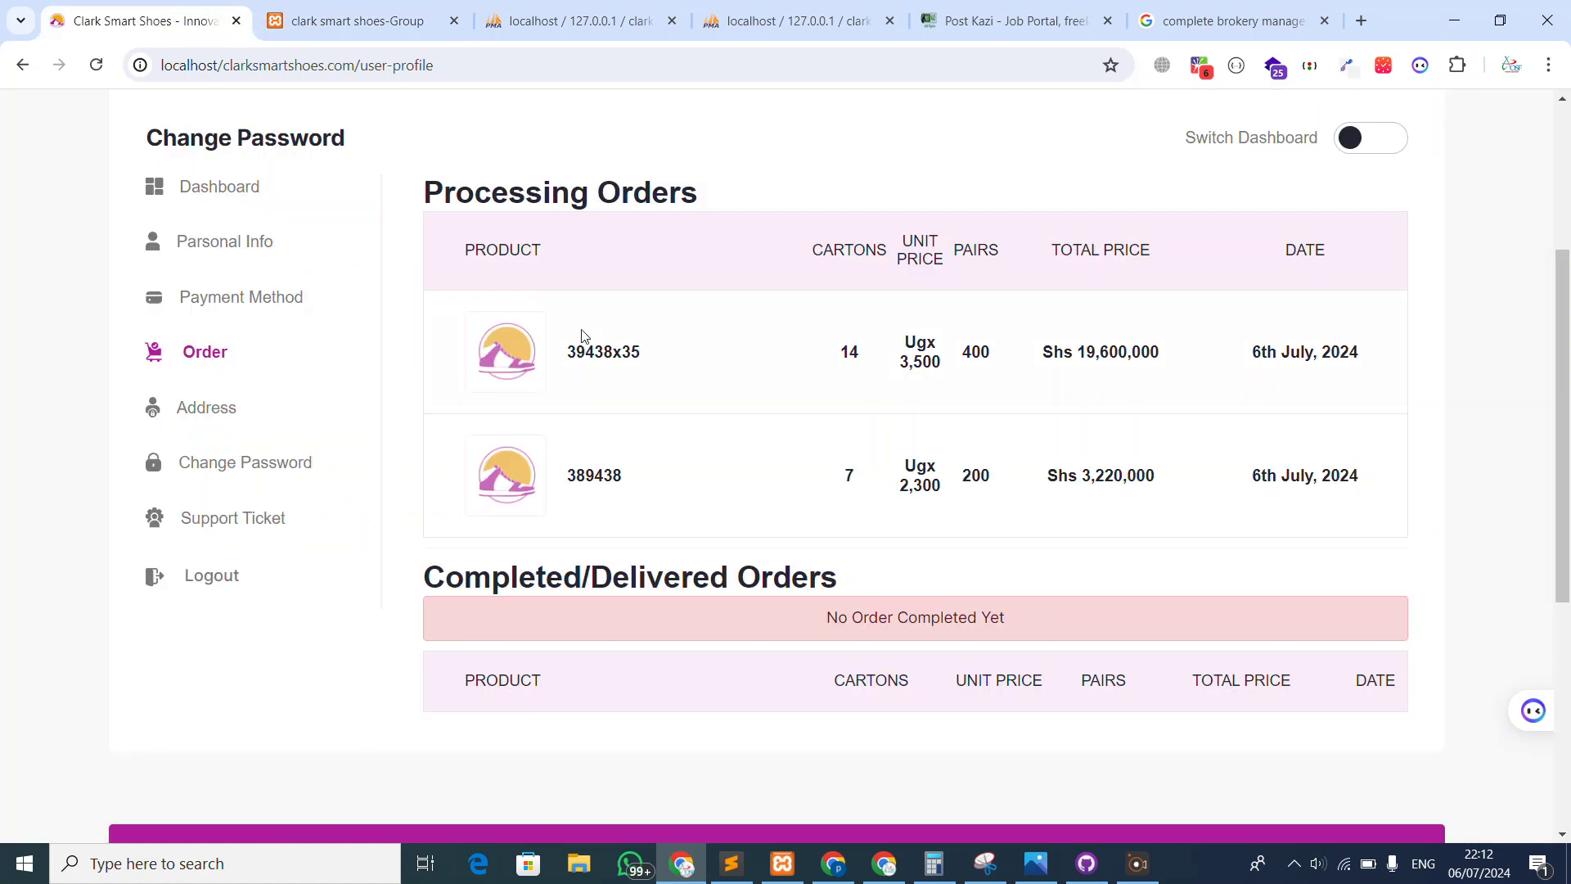
key(ctrl+Tab)
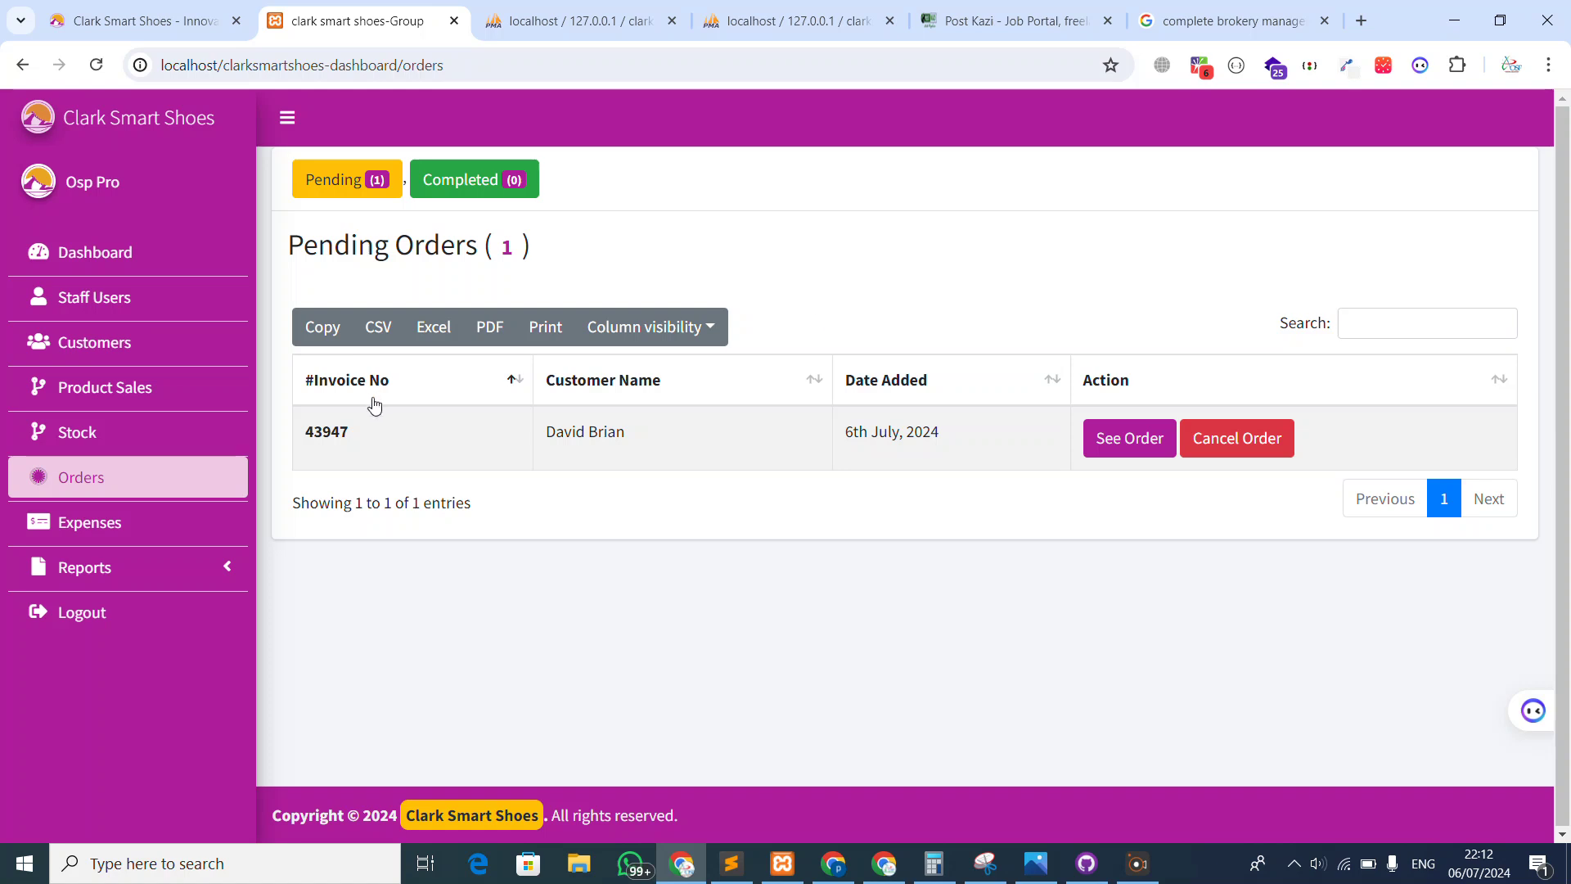
double_click(343, 428)
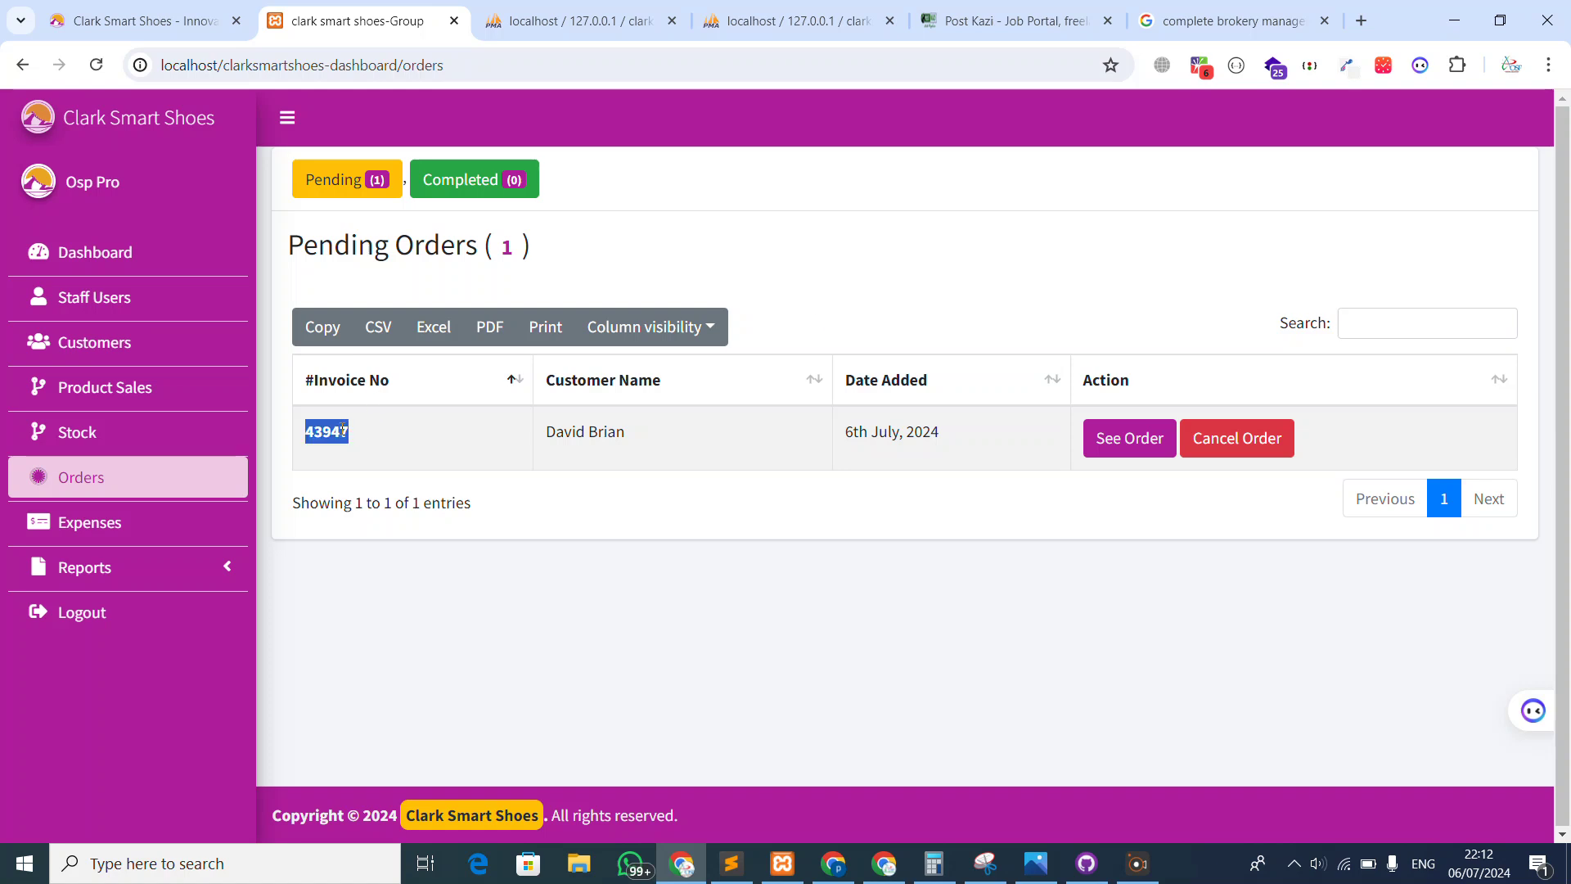
click(1113, 443)
scroll(820, 396, down, 2)
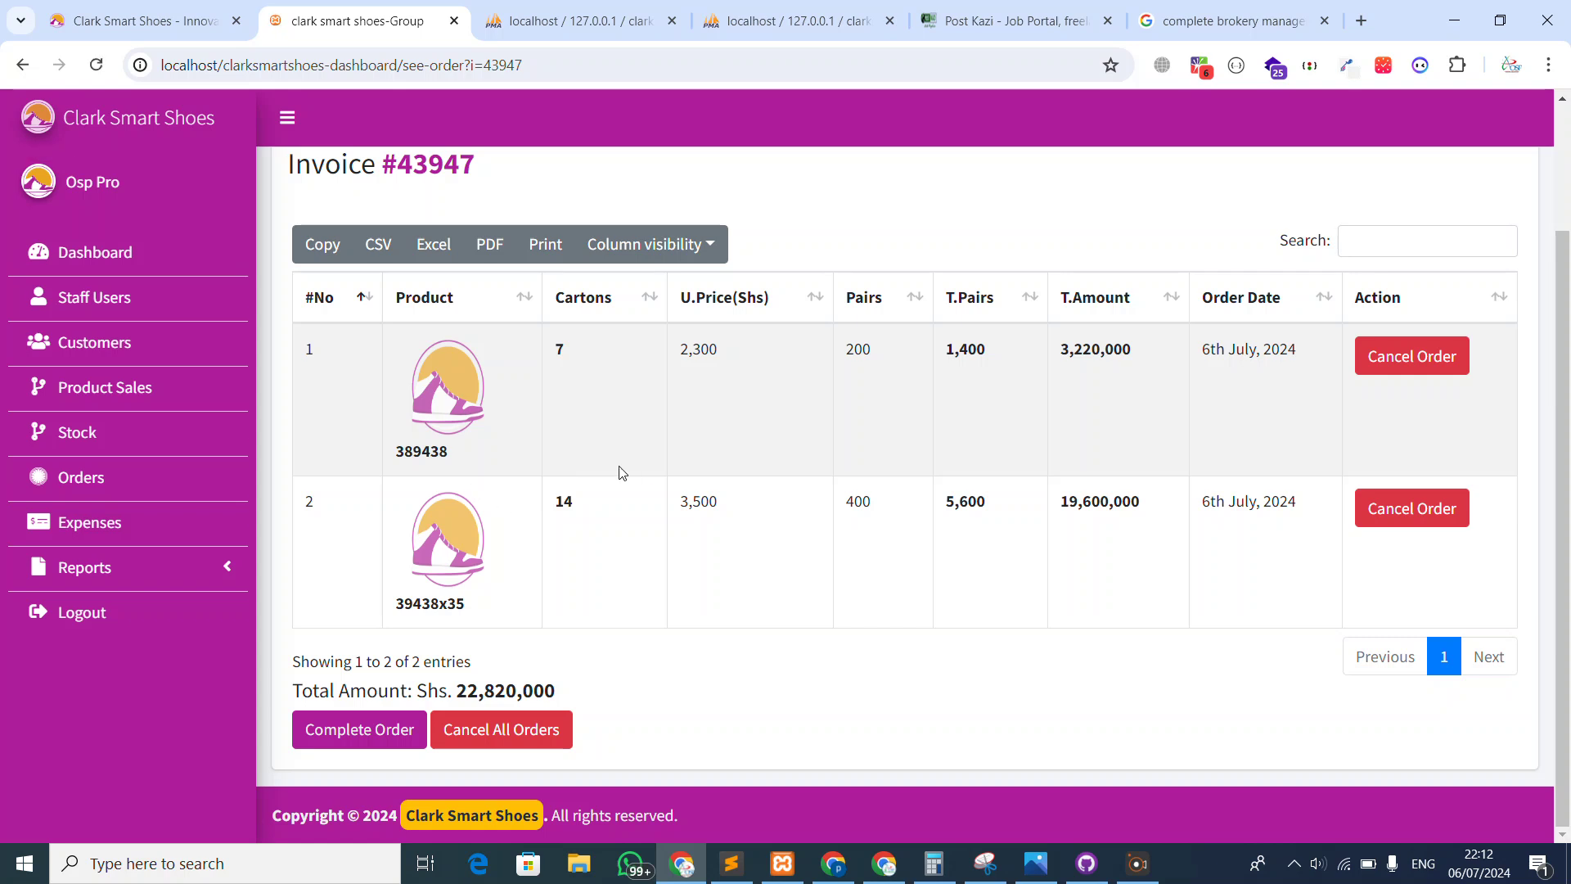
click(82, 573)
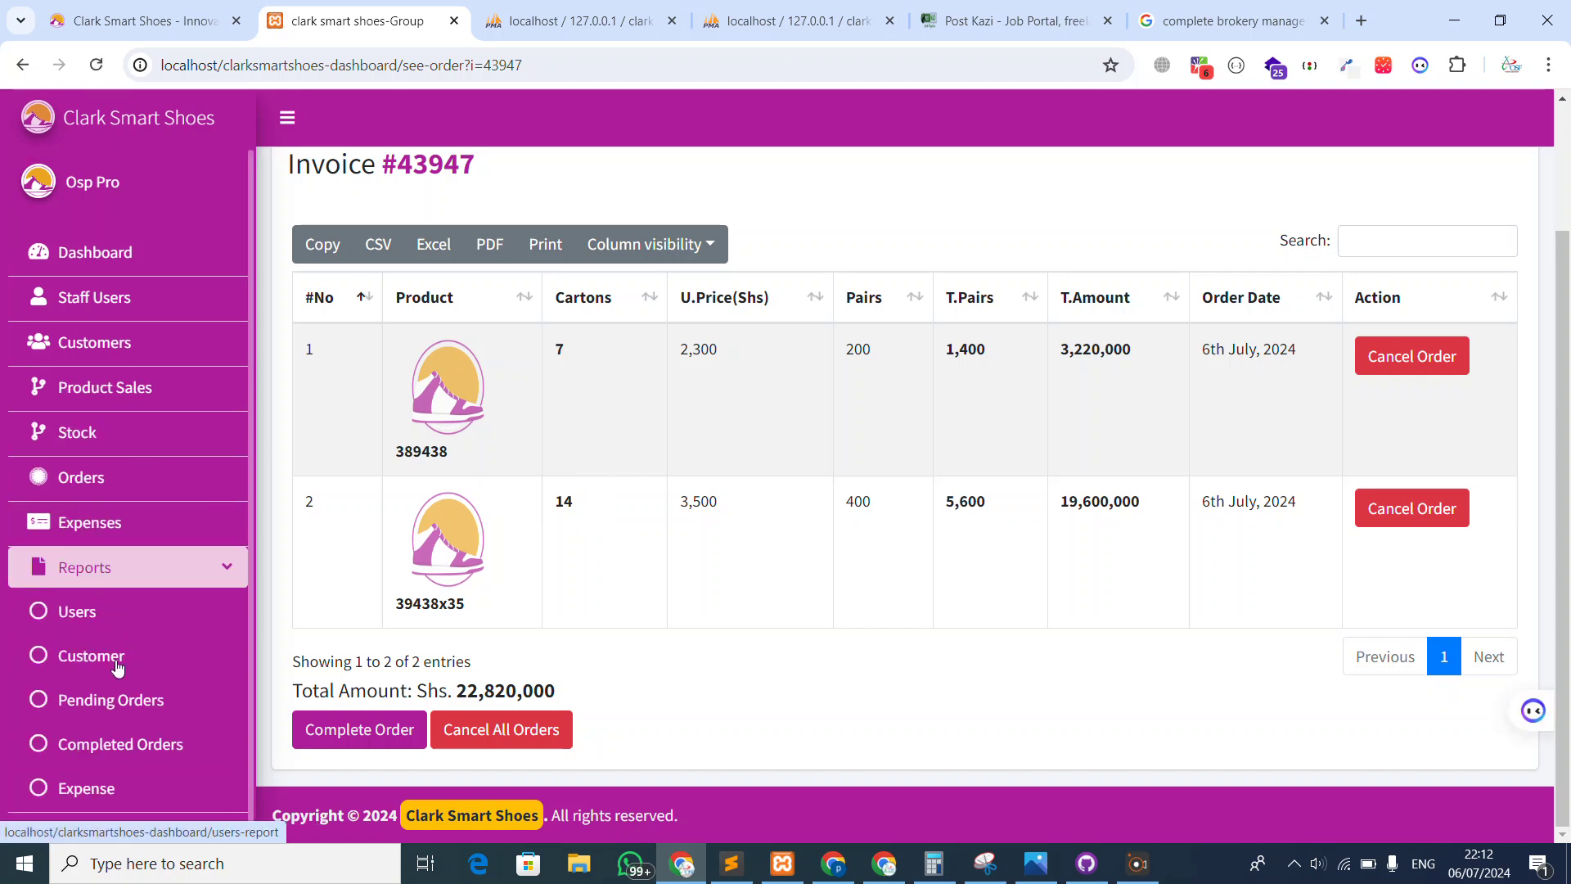
Generate the daily pending orders report and highlight its UGX 22,820,000 total
click(101, 705)
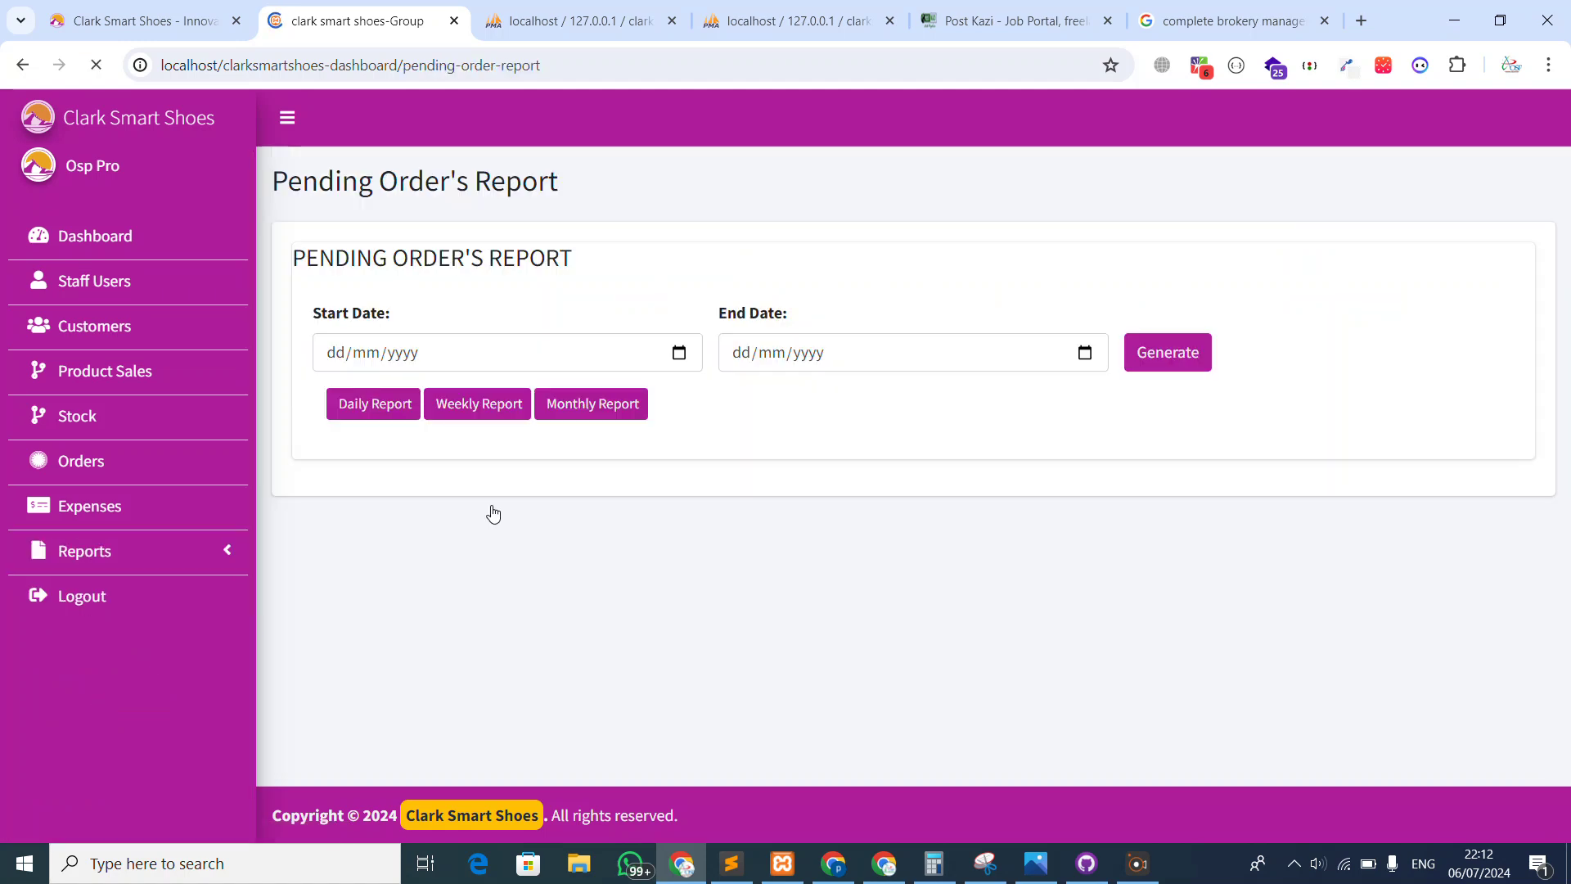
click(390, 406)
scroll(458, 507, down, 3)
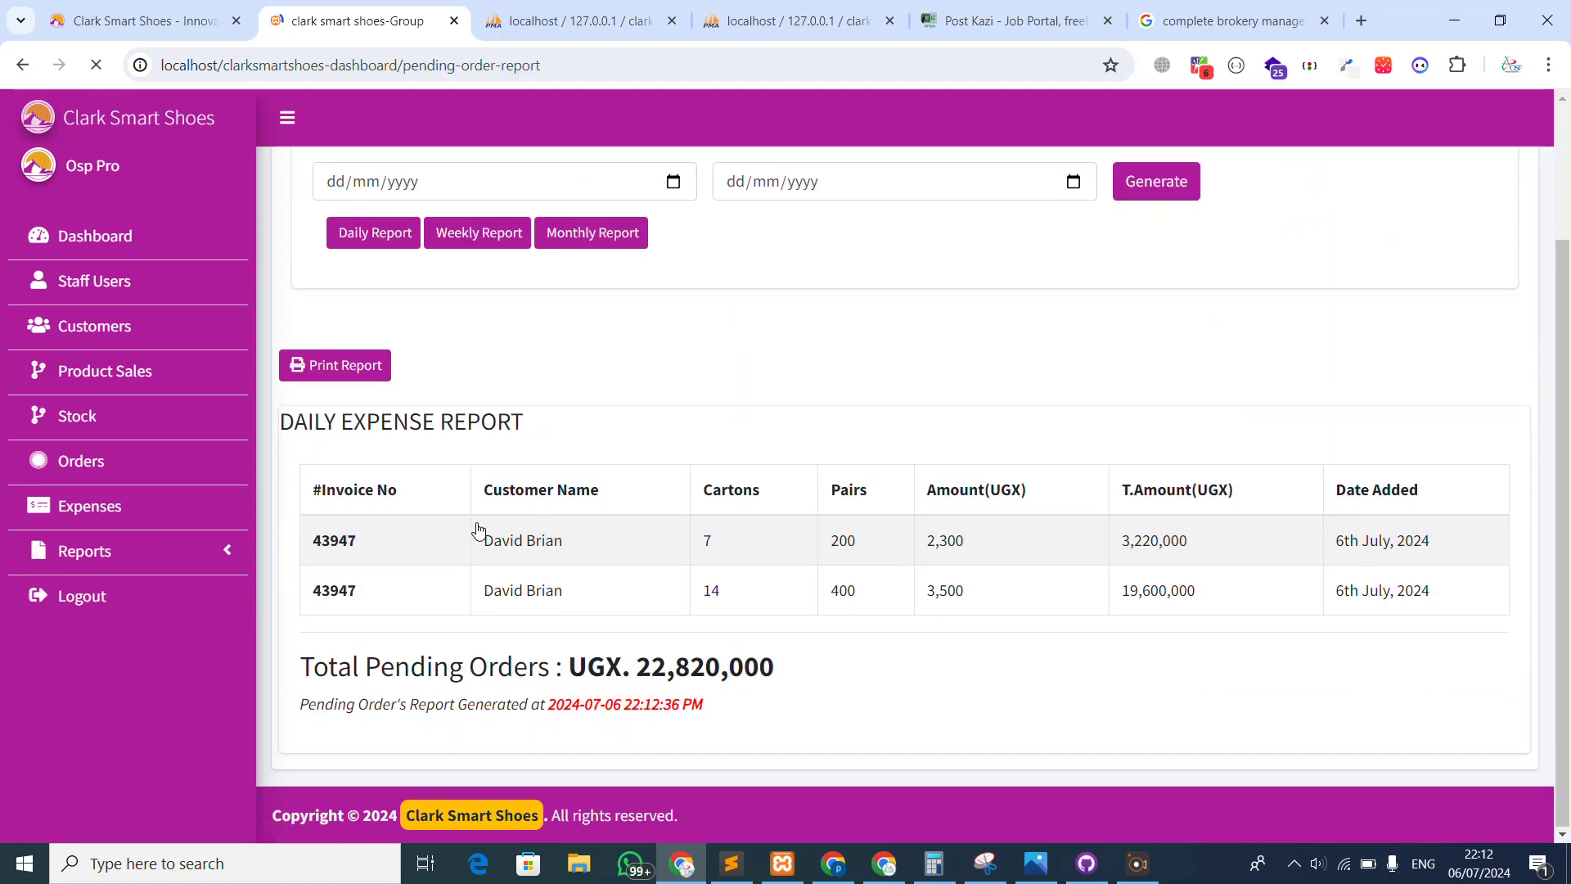
drag(357, 652, 932, 649)
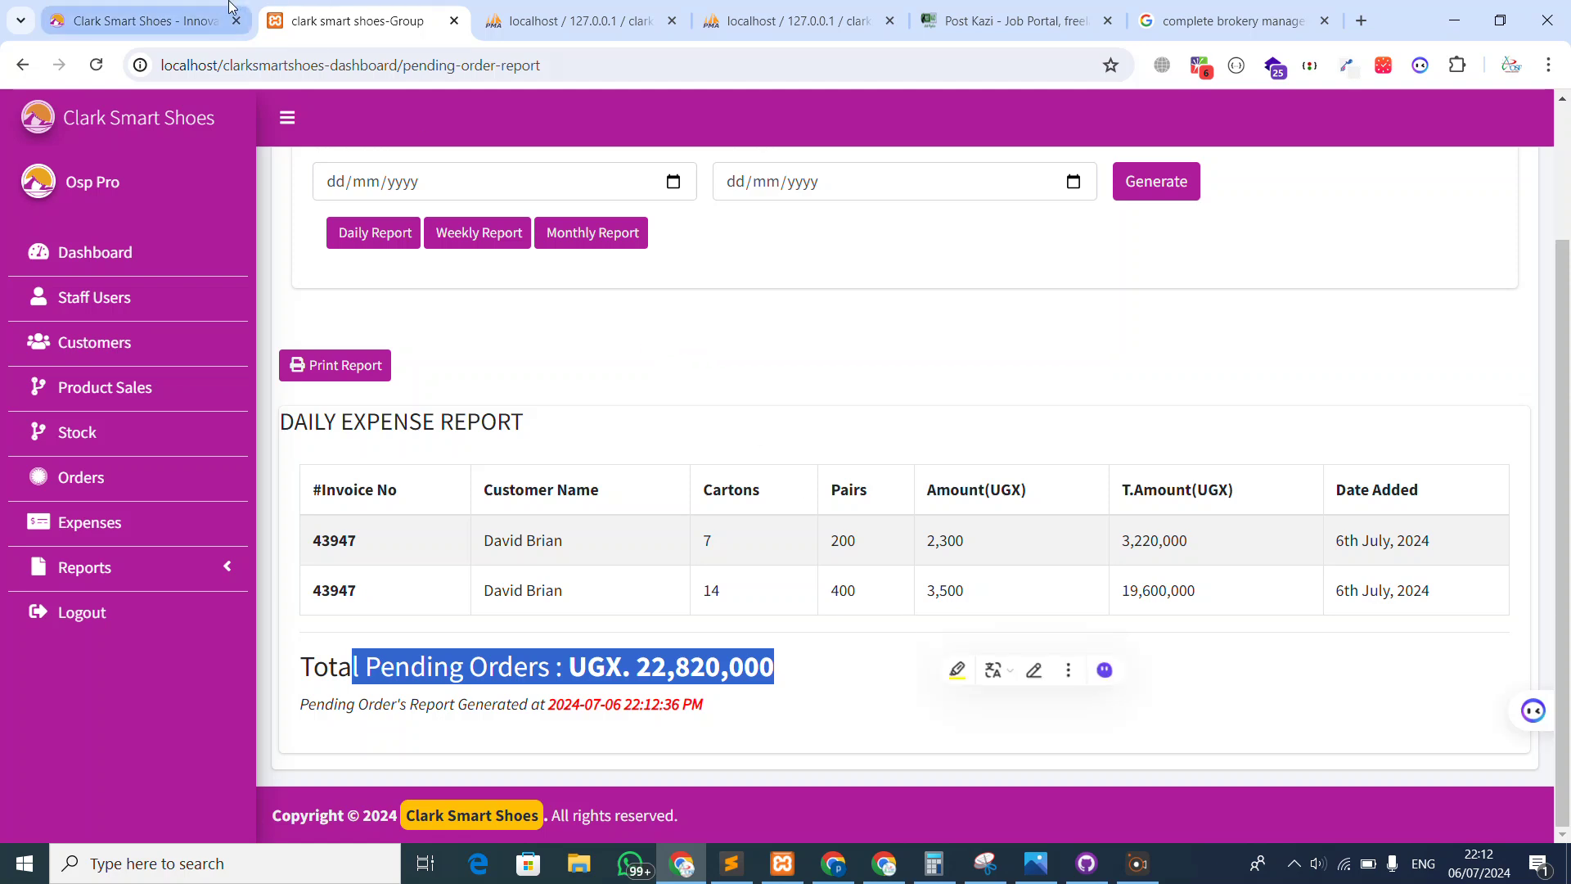
Compare the total with the customer's order prices on the storefront, then return to the report
click(147, 20)
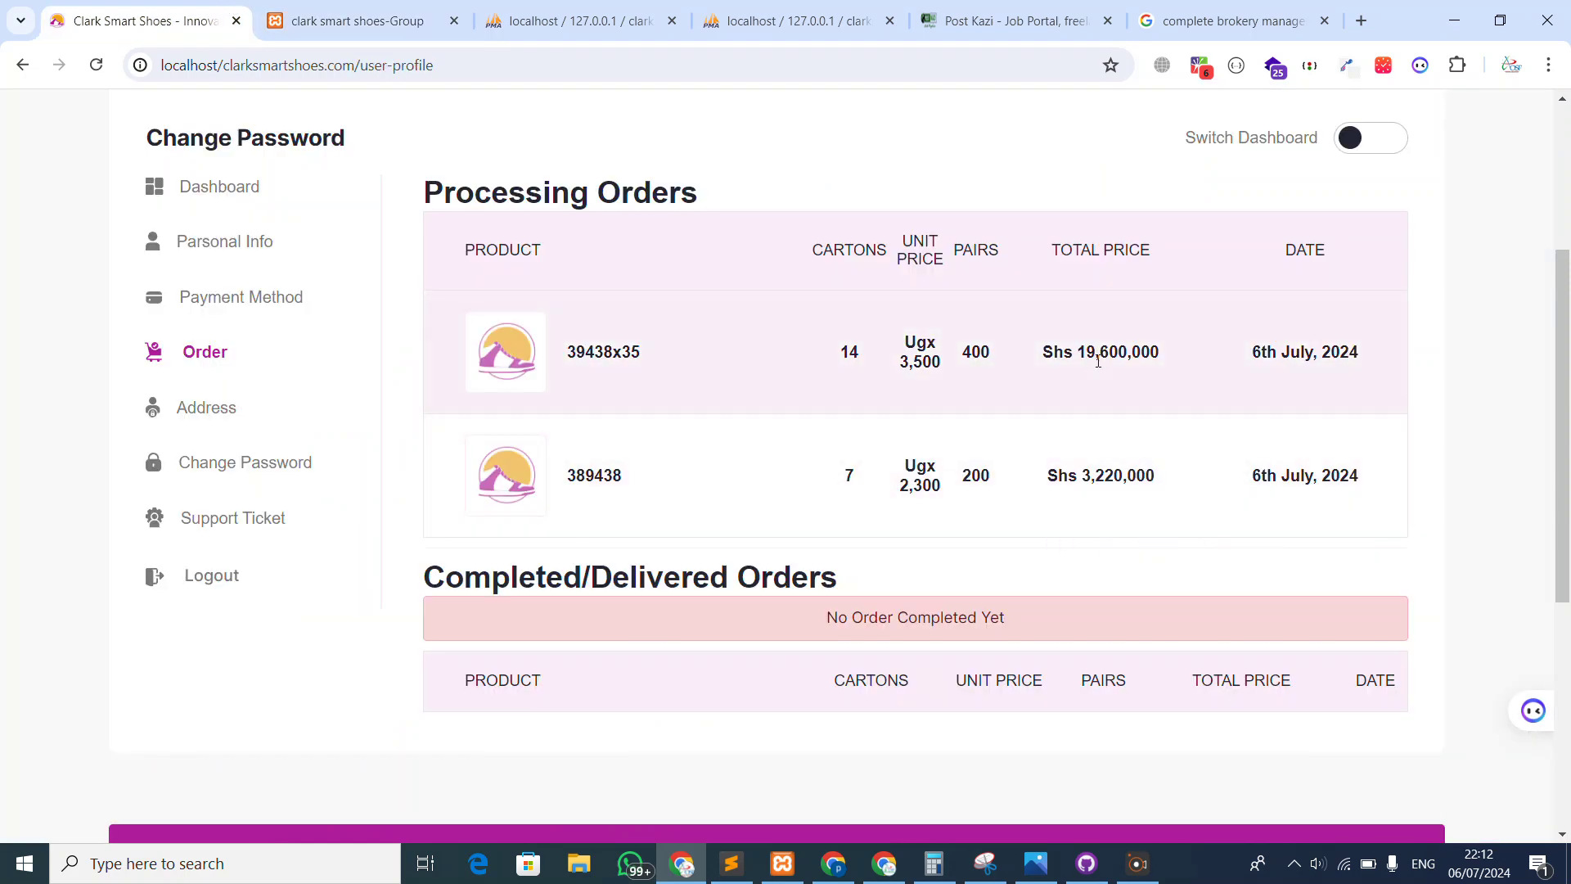
drag(1086, 348, 1108, 508)
click(1182, 530)
click(468, 10)
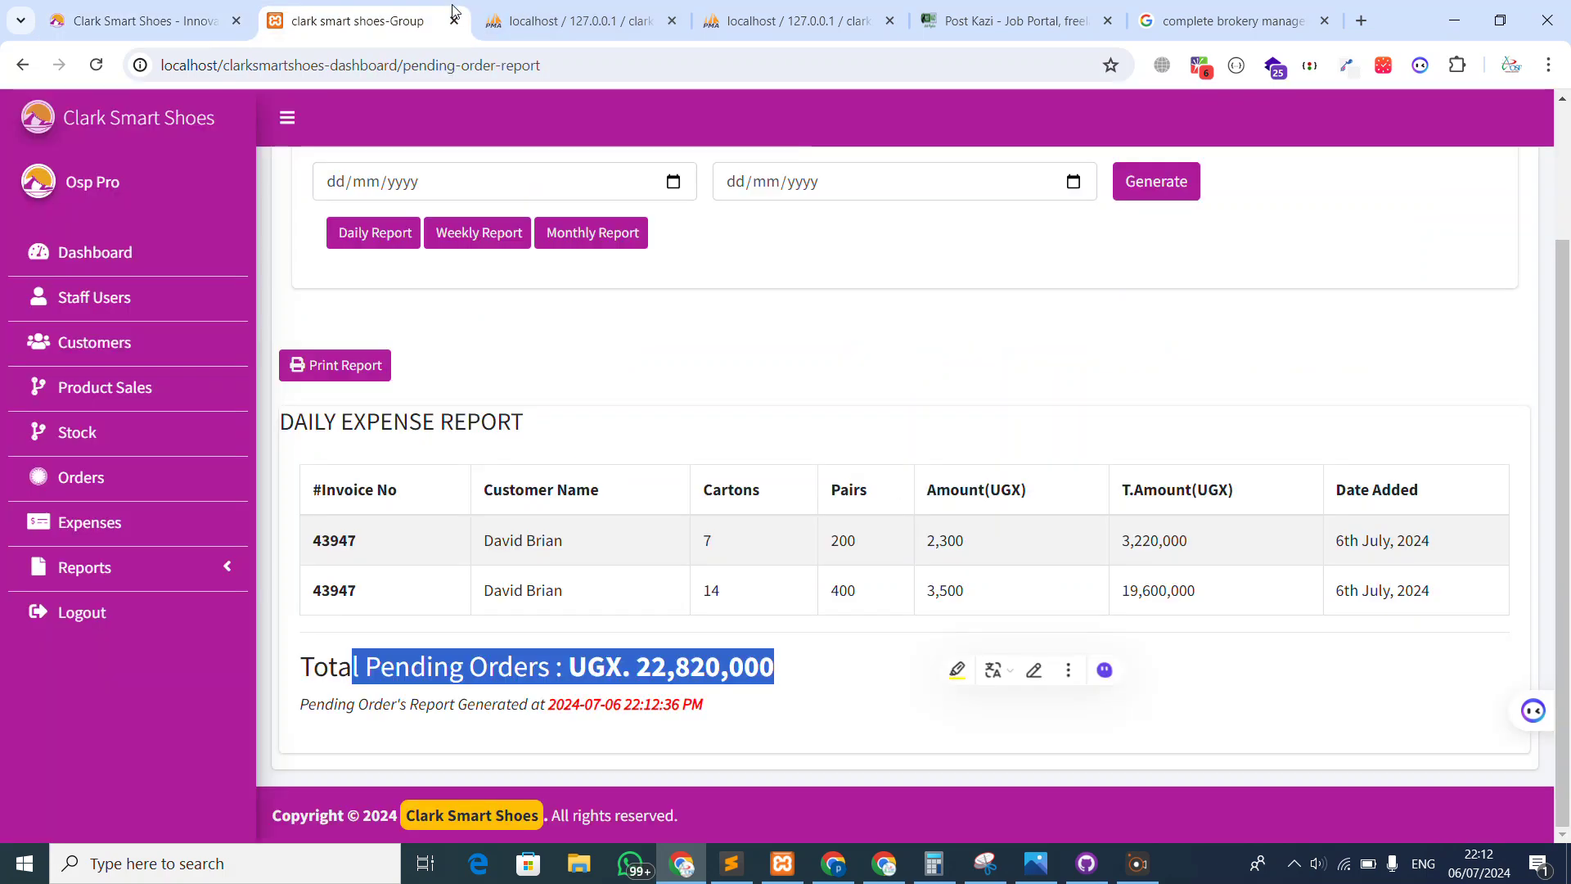
scroll(421, 316, up, 3)
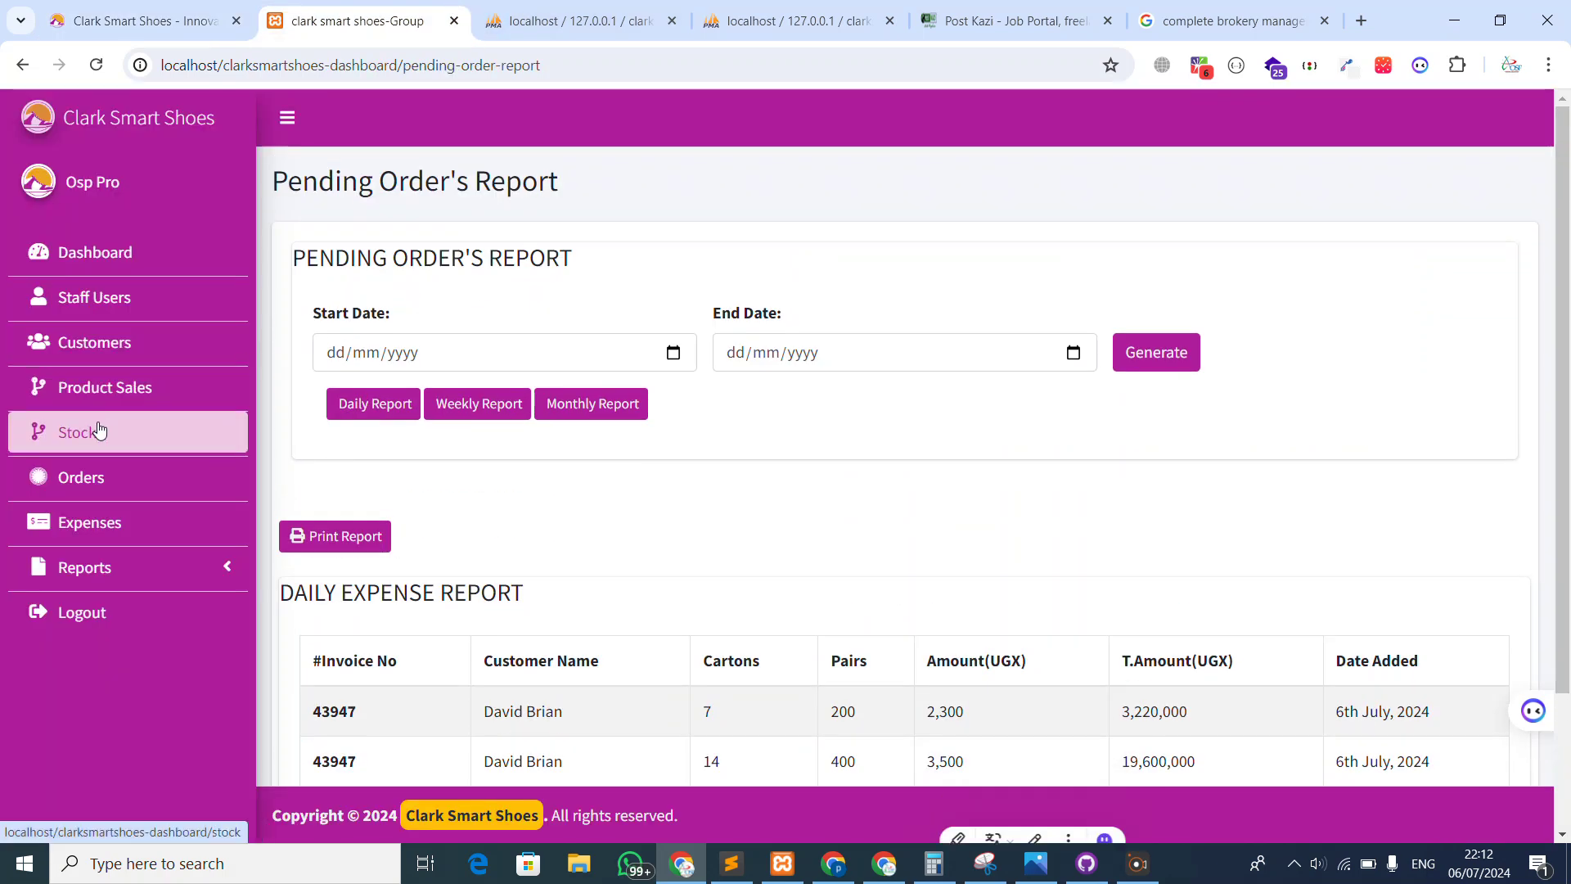
Open the pending invoice's order details from the Orders list
click(96, 477)
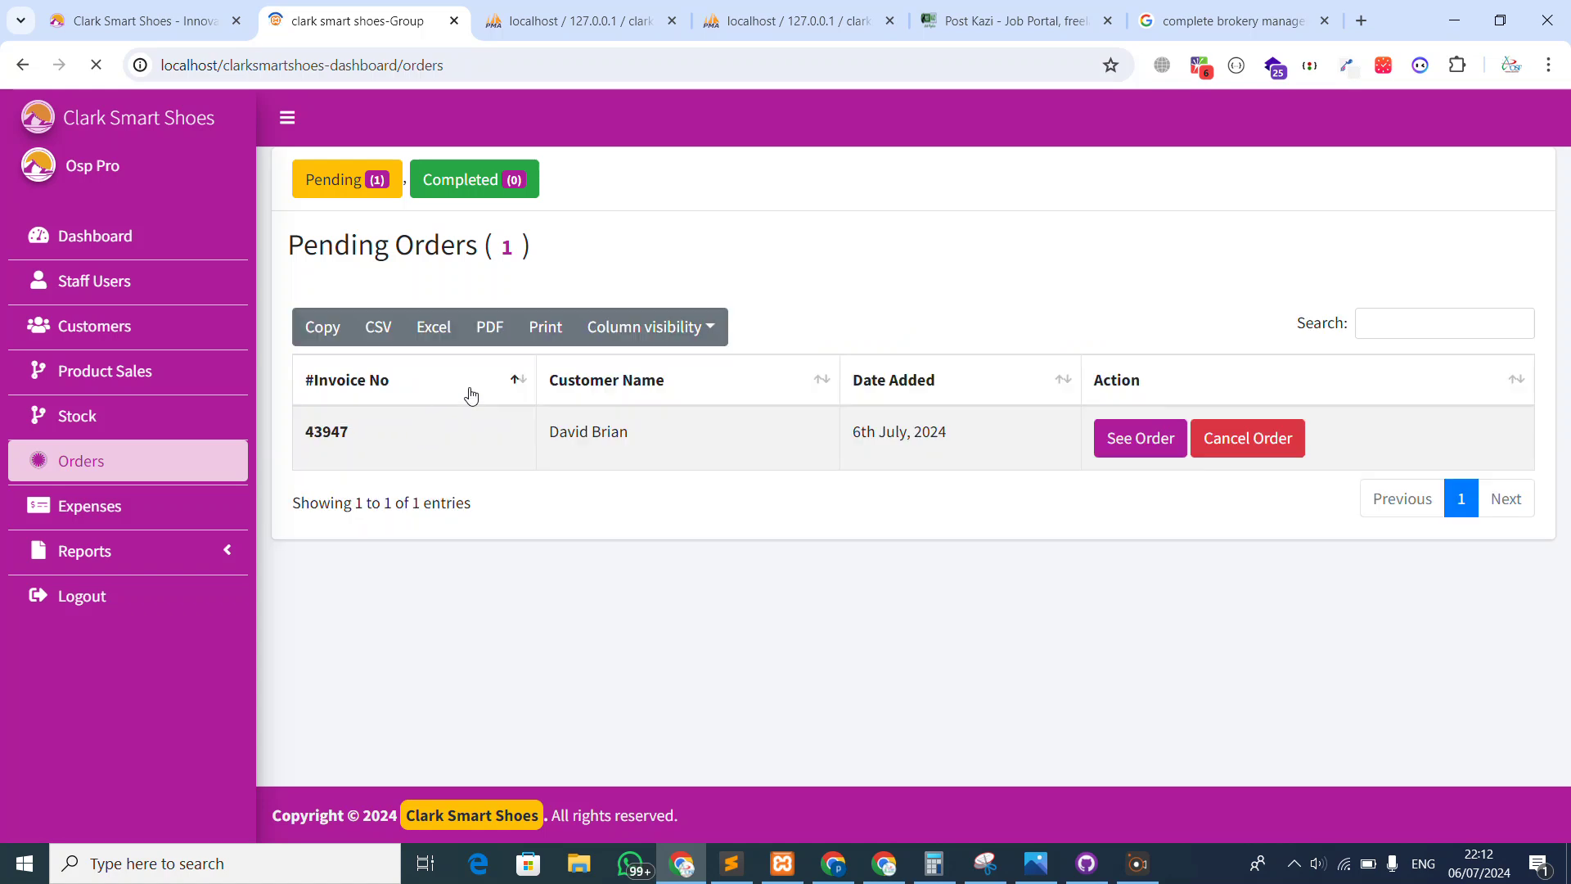
click(1100, 450)
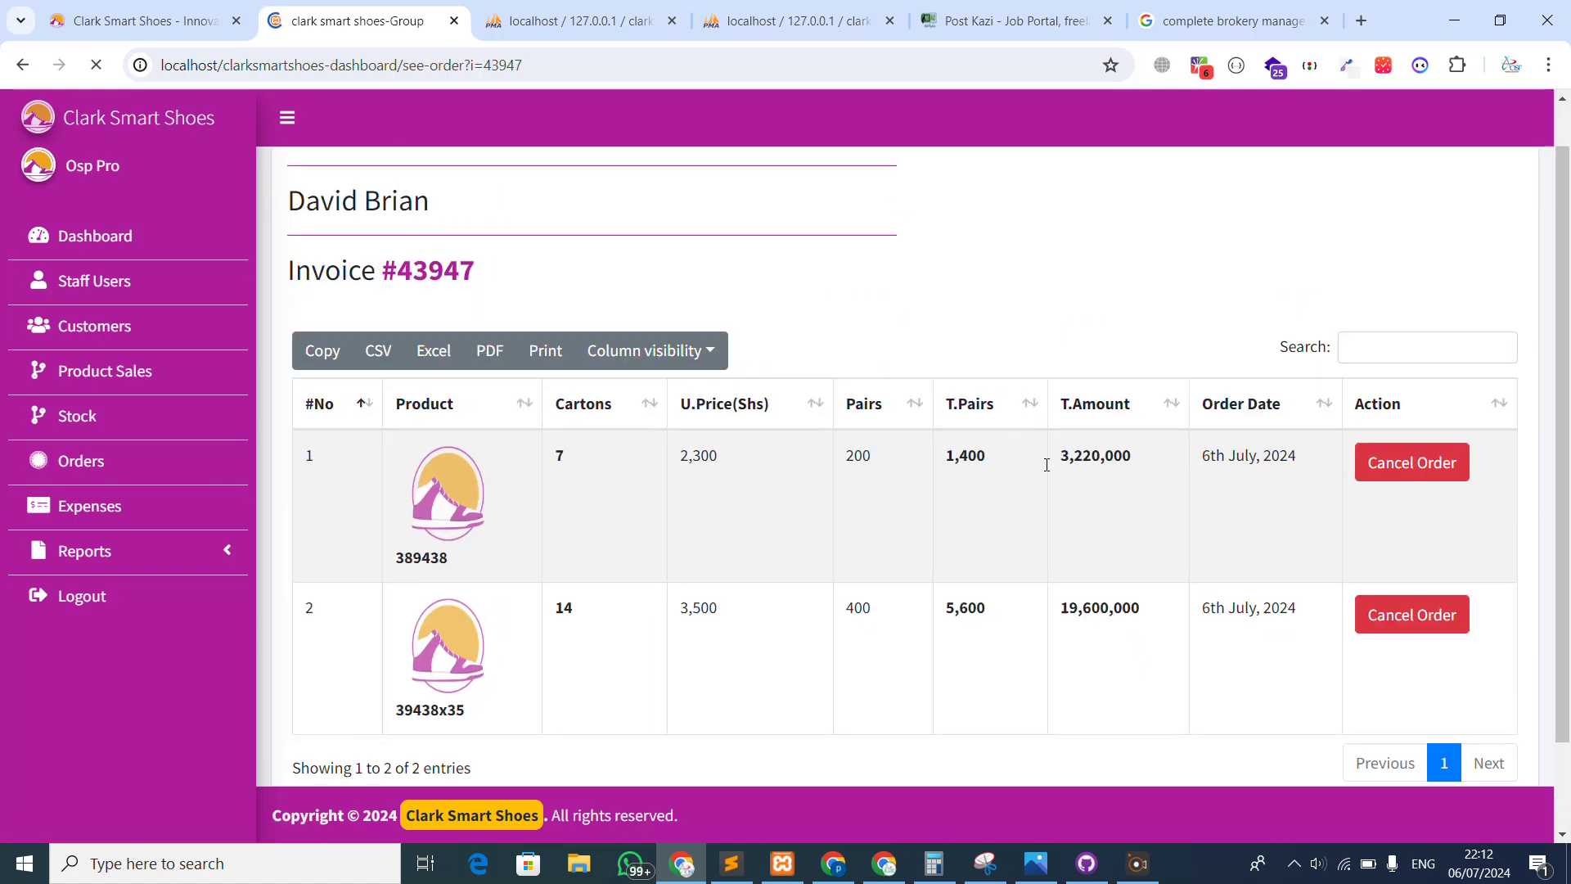
scroll(375, 624, down, 2)
drag(448, 690, 546, 690)
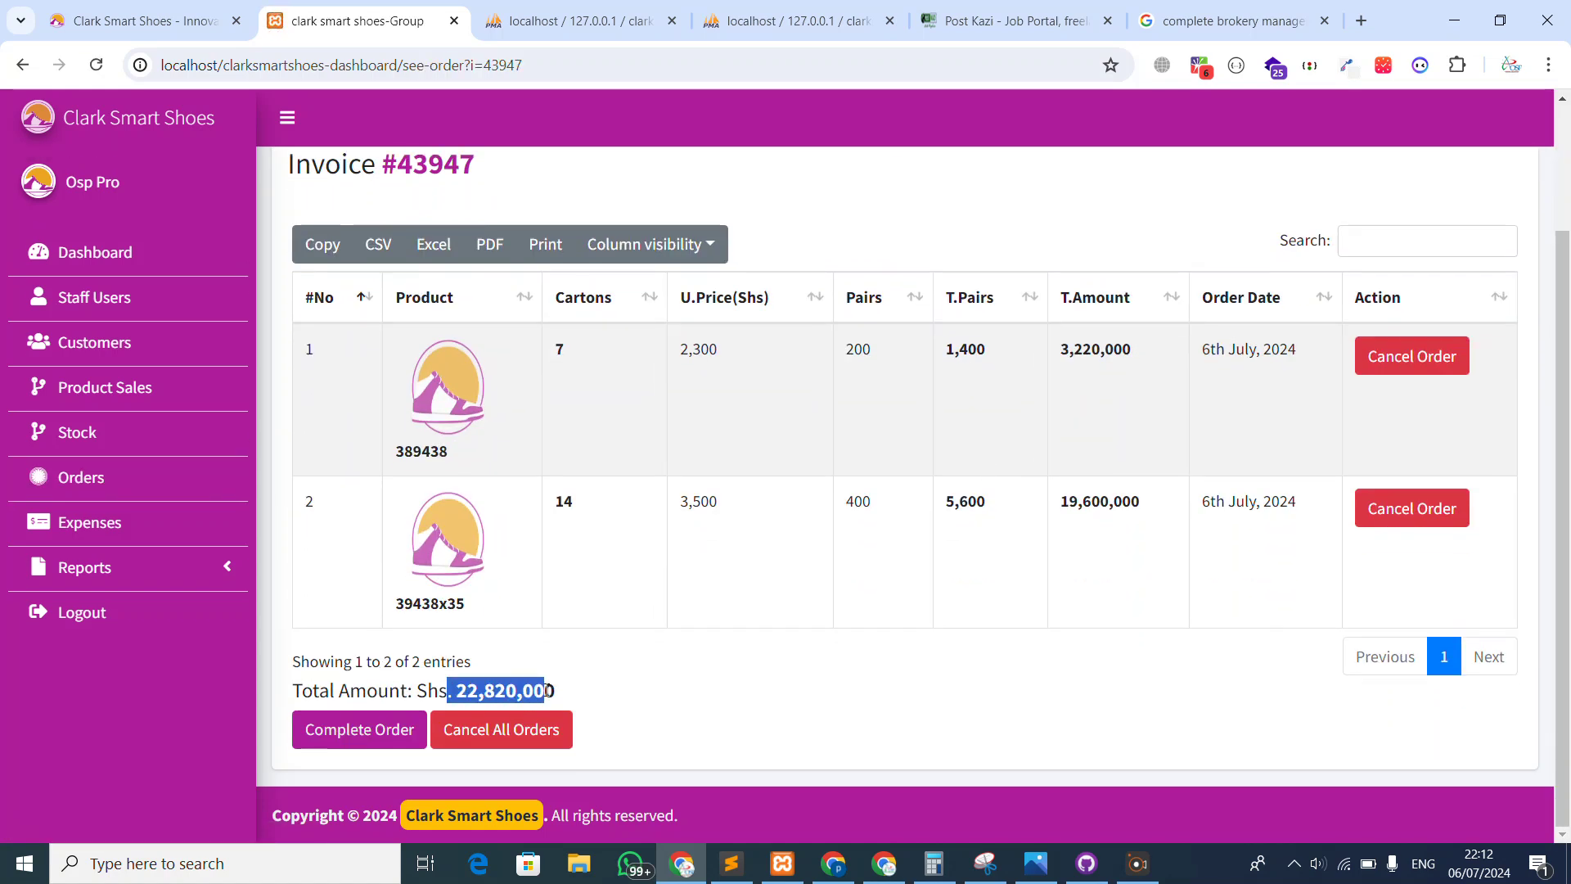
Rerun the daily and weekly pending orders reports, each totalling UGX 22,820,000, then return to Orders
click(133, 583)
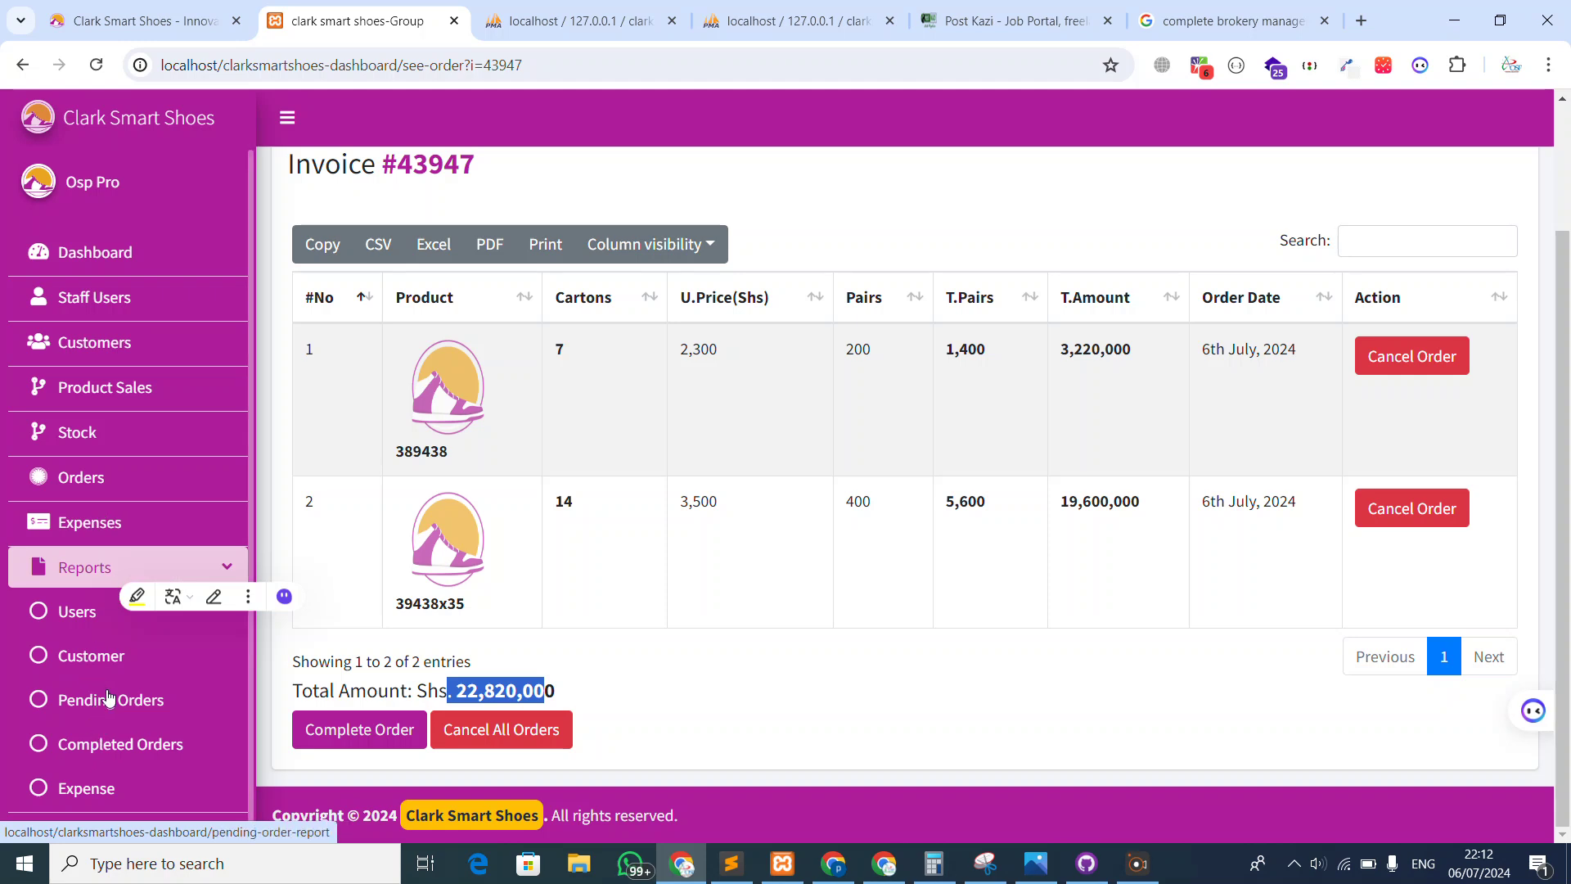
click(109, 698)
click(349, 405)
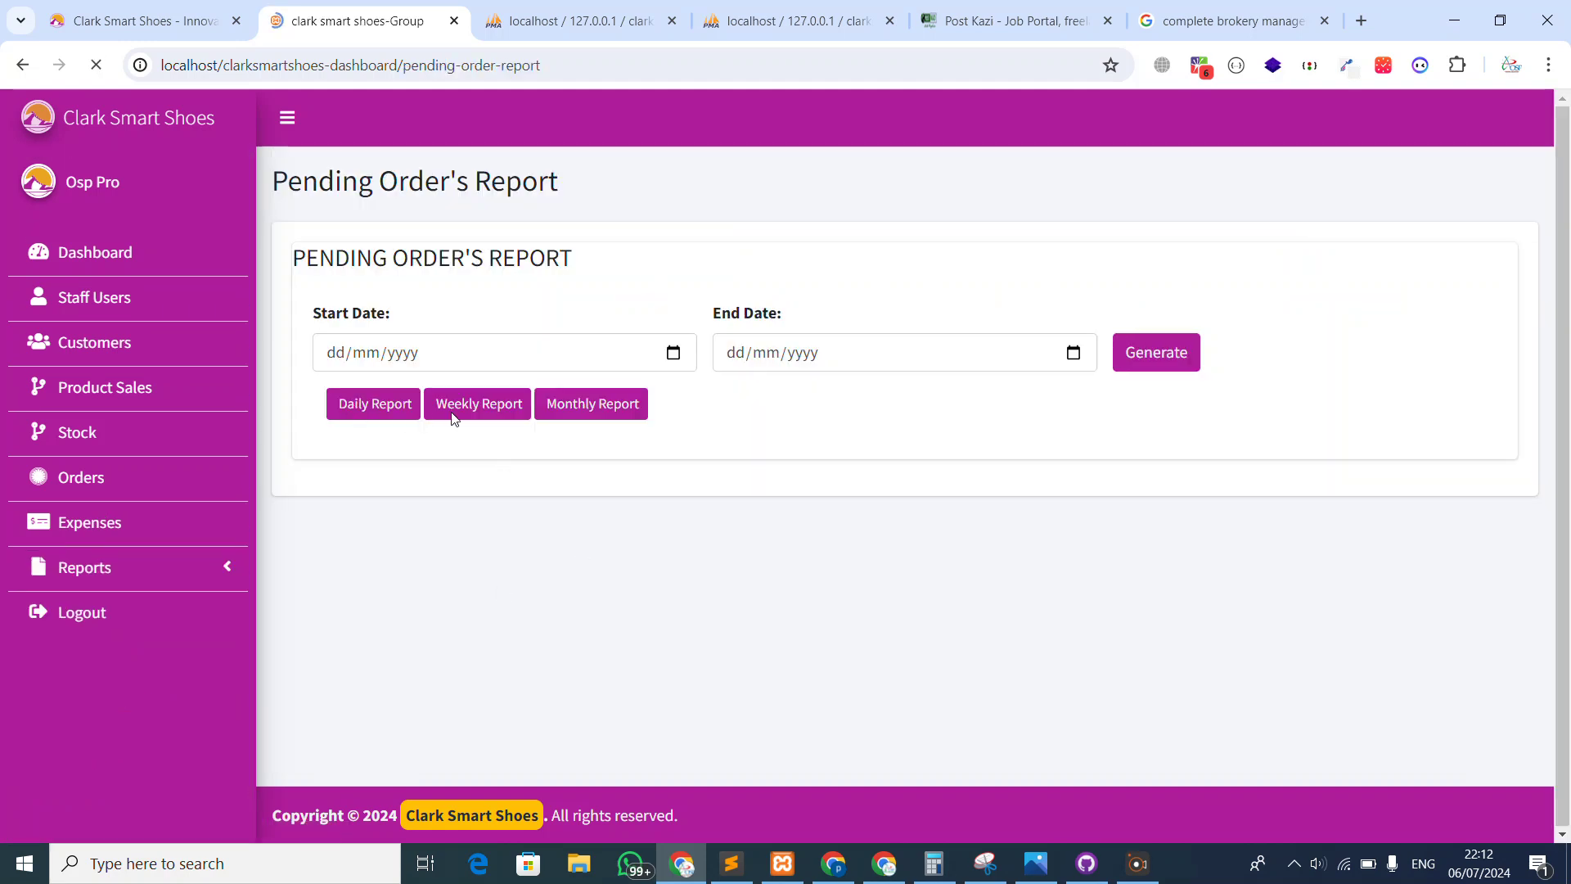
scroll(454, 419, down, 2)
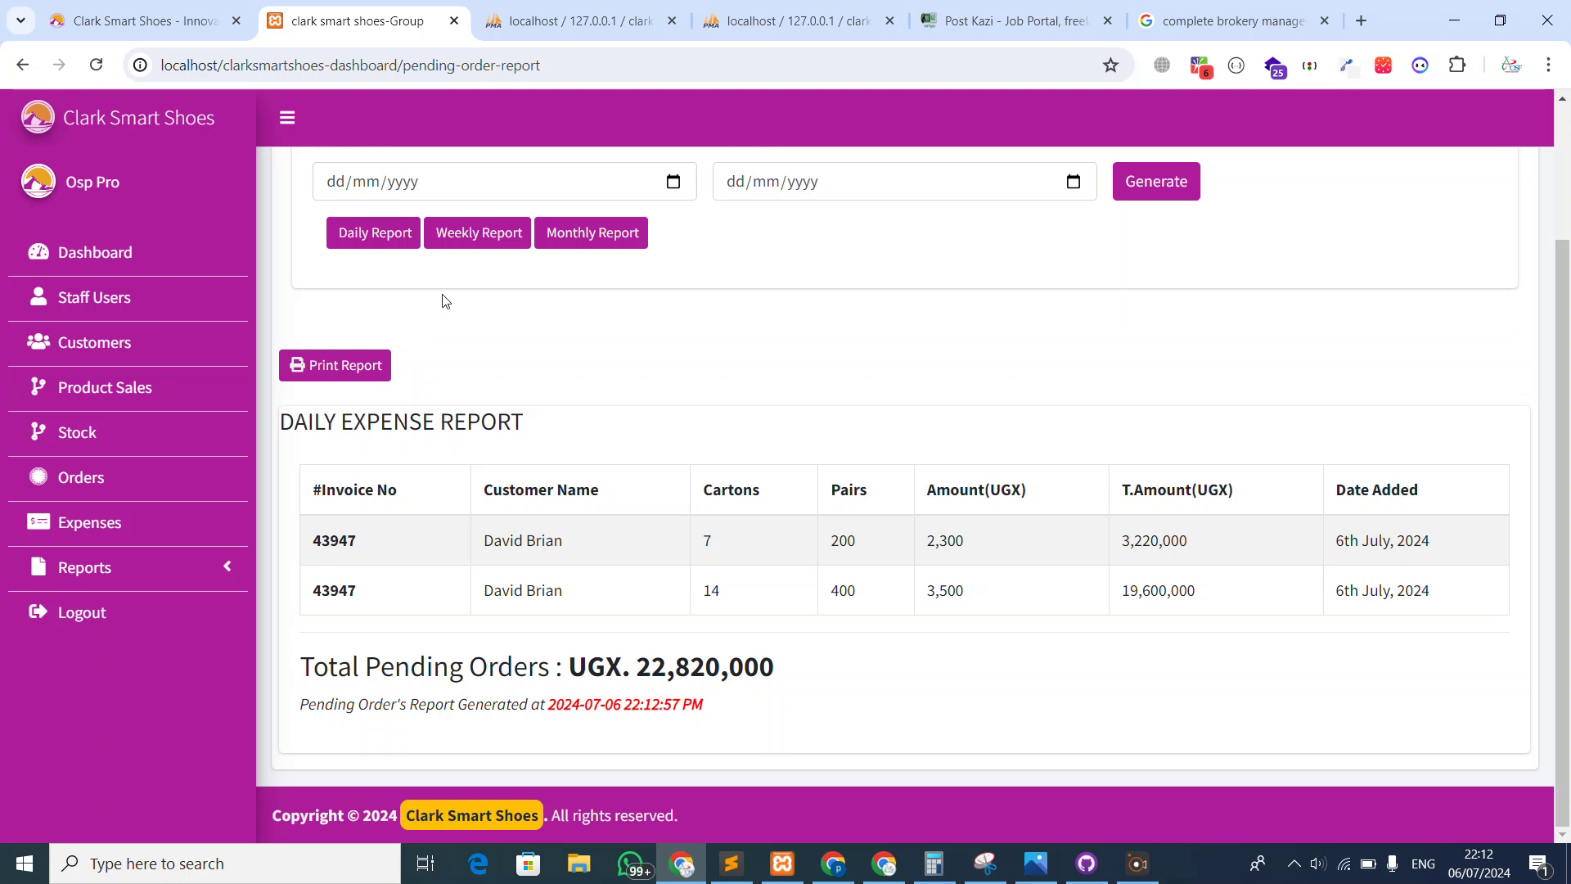
click(456, 243)
scroll(613, 375, down, 2)
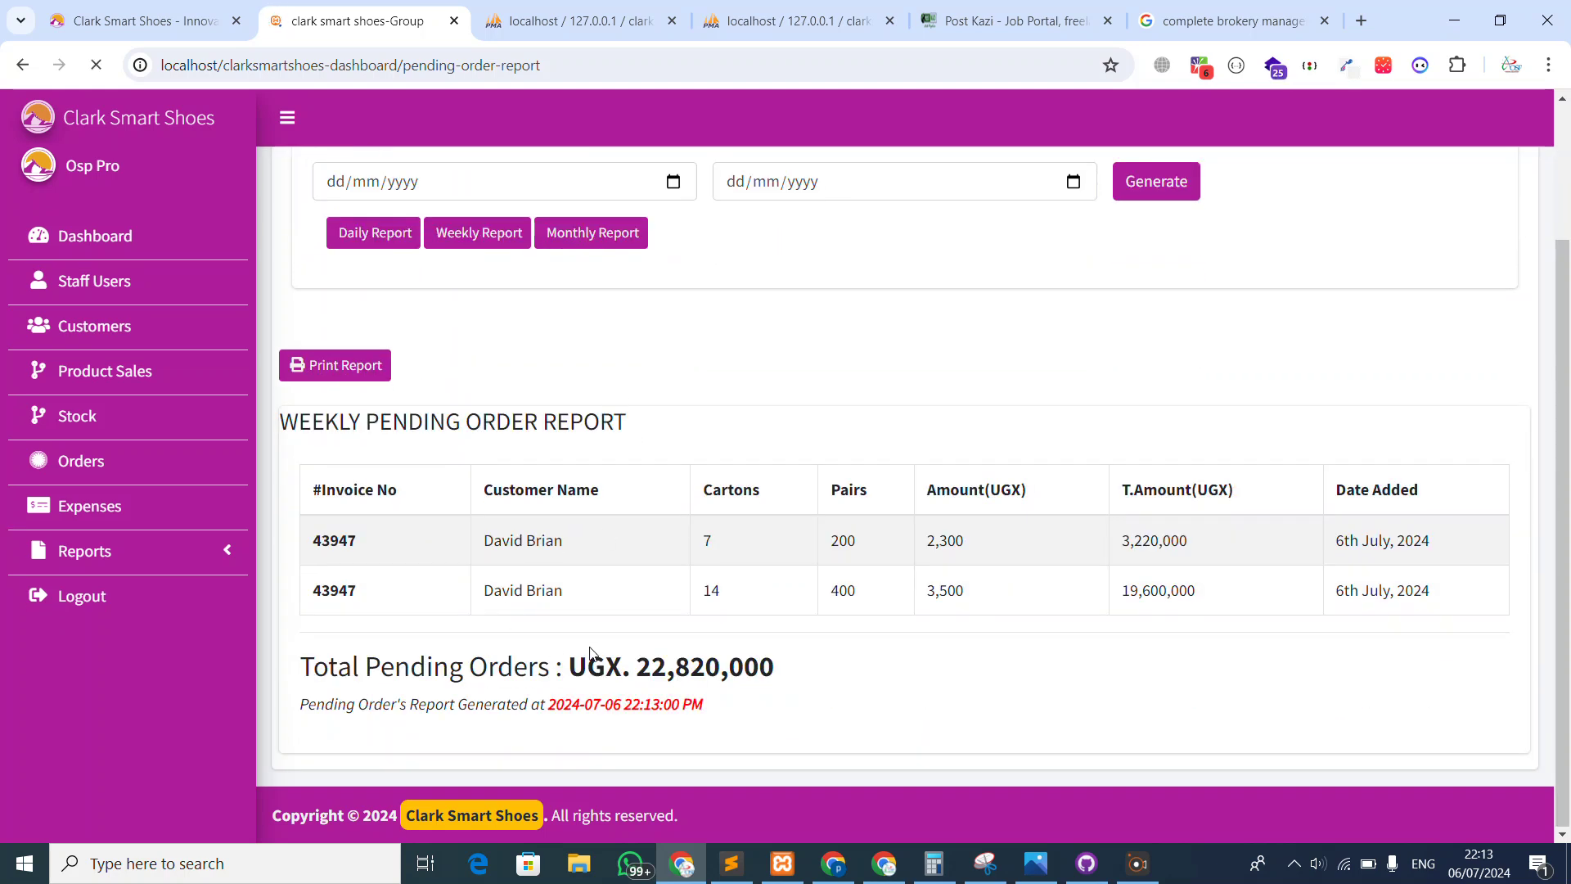
scroll(505, 554, up, 2)
click(81, 477)
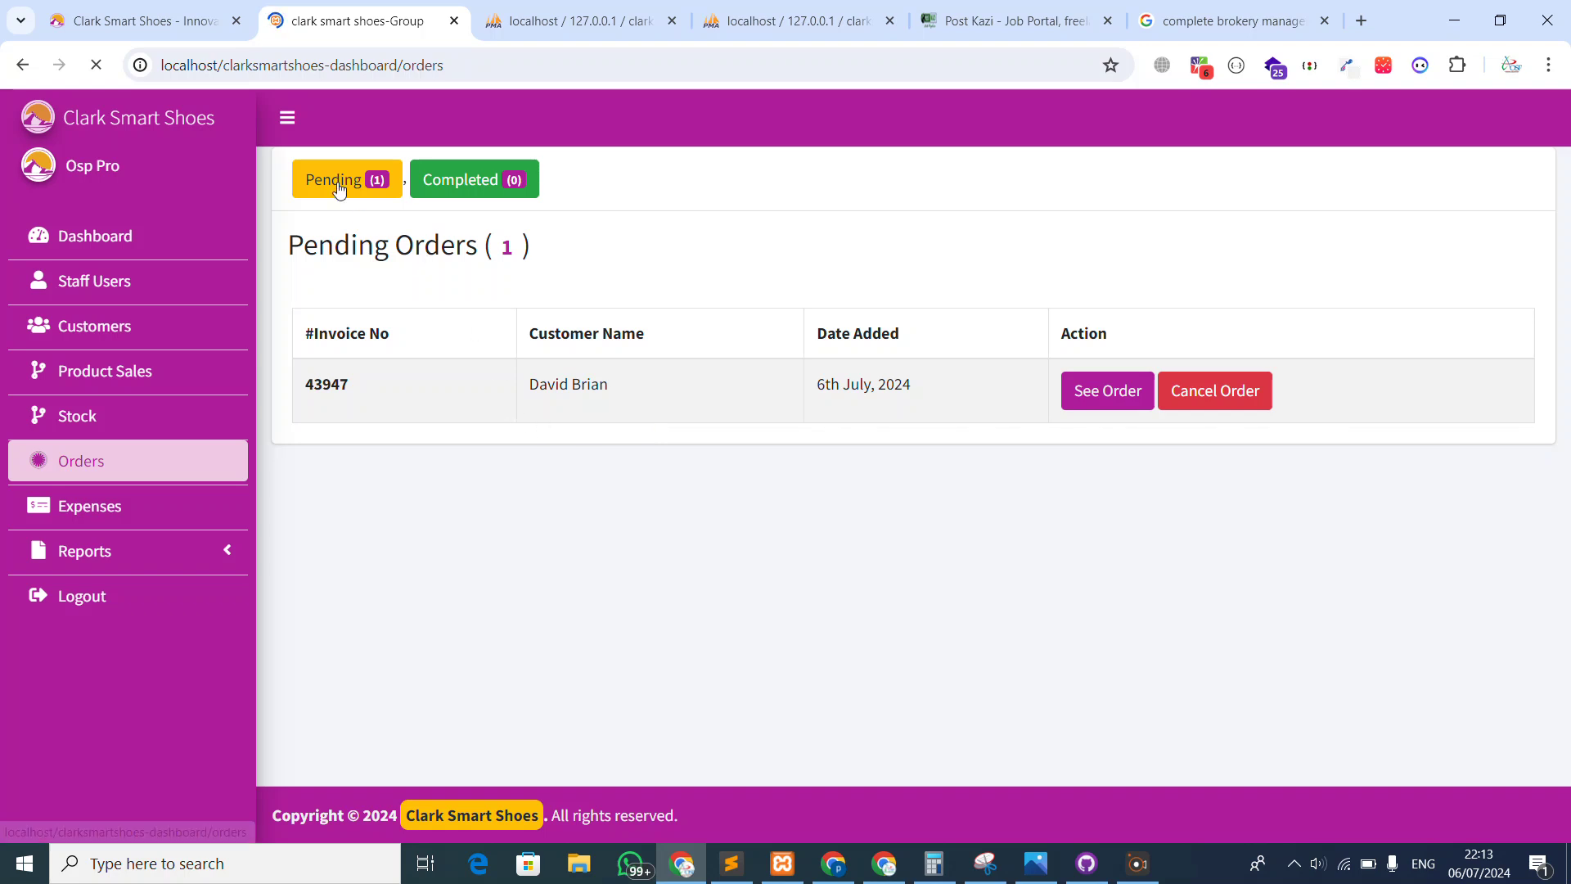
Filter the orders to Pending and open the pending invoice's details to complete it
click(339, 180)
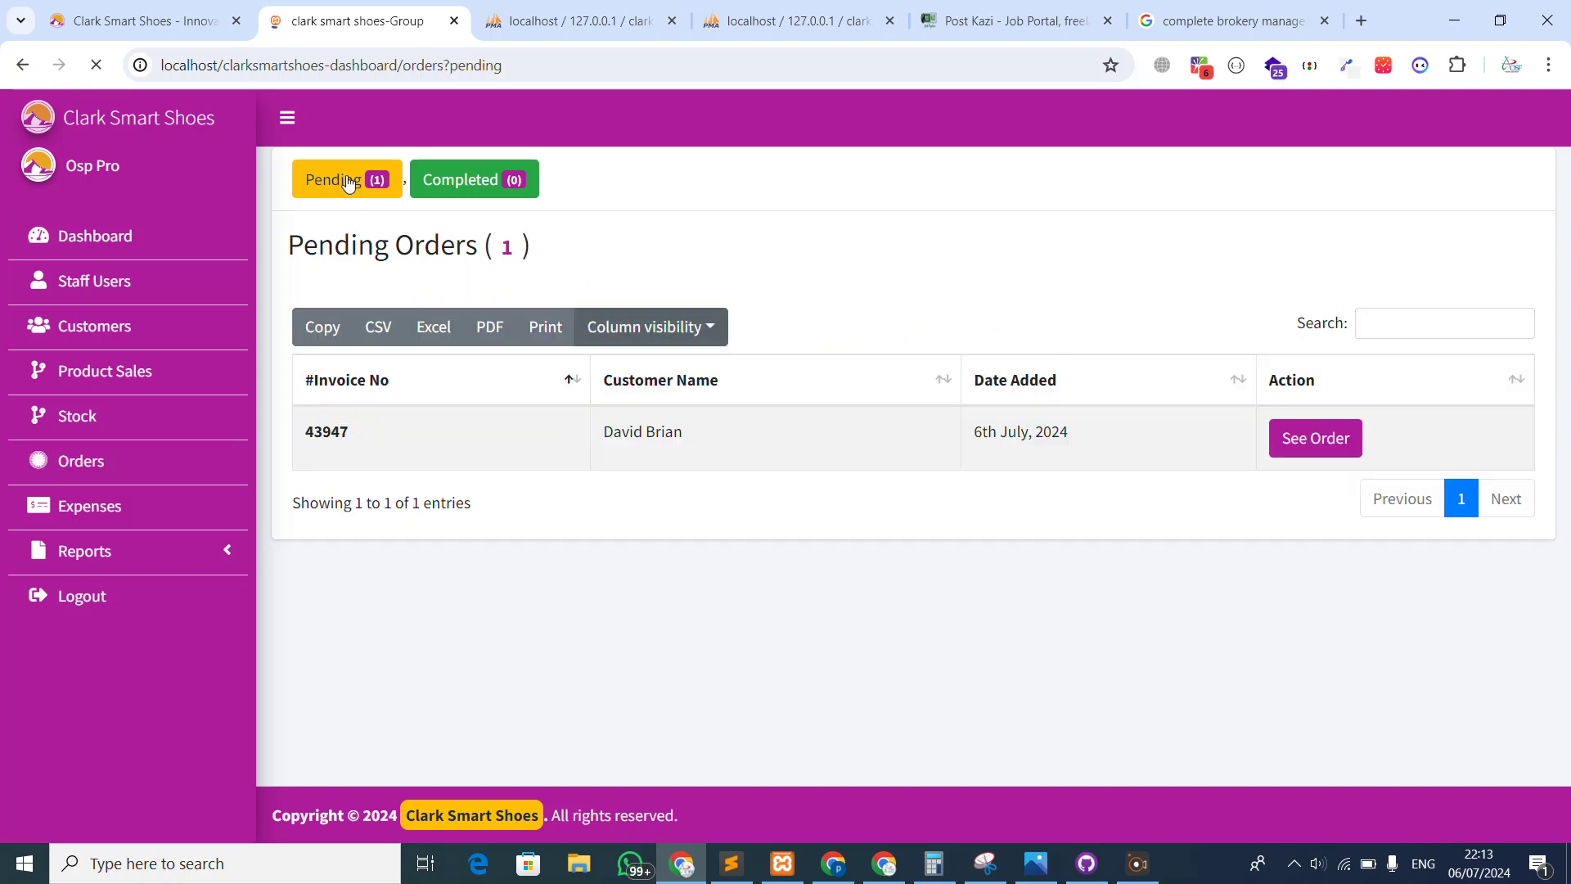
click(1290, 446)
scroll(705, 507, down, 2)
scroll(524, 554, down, 1)
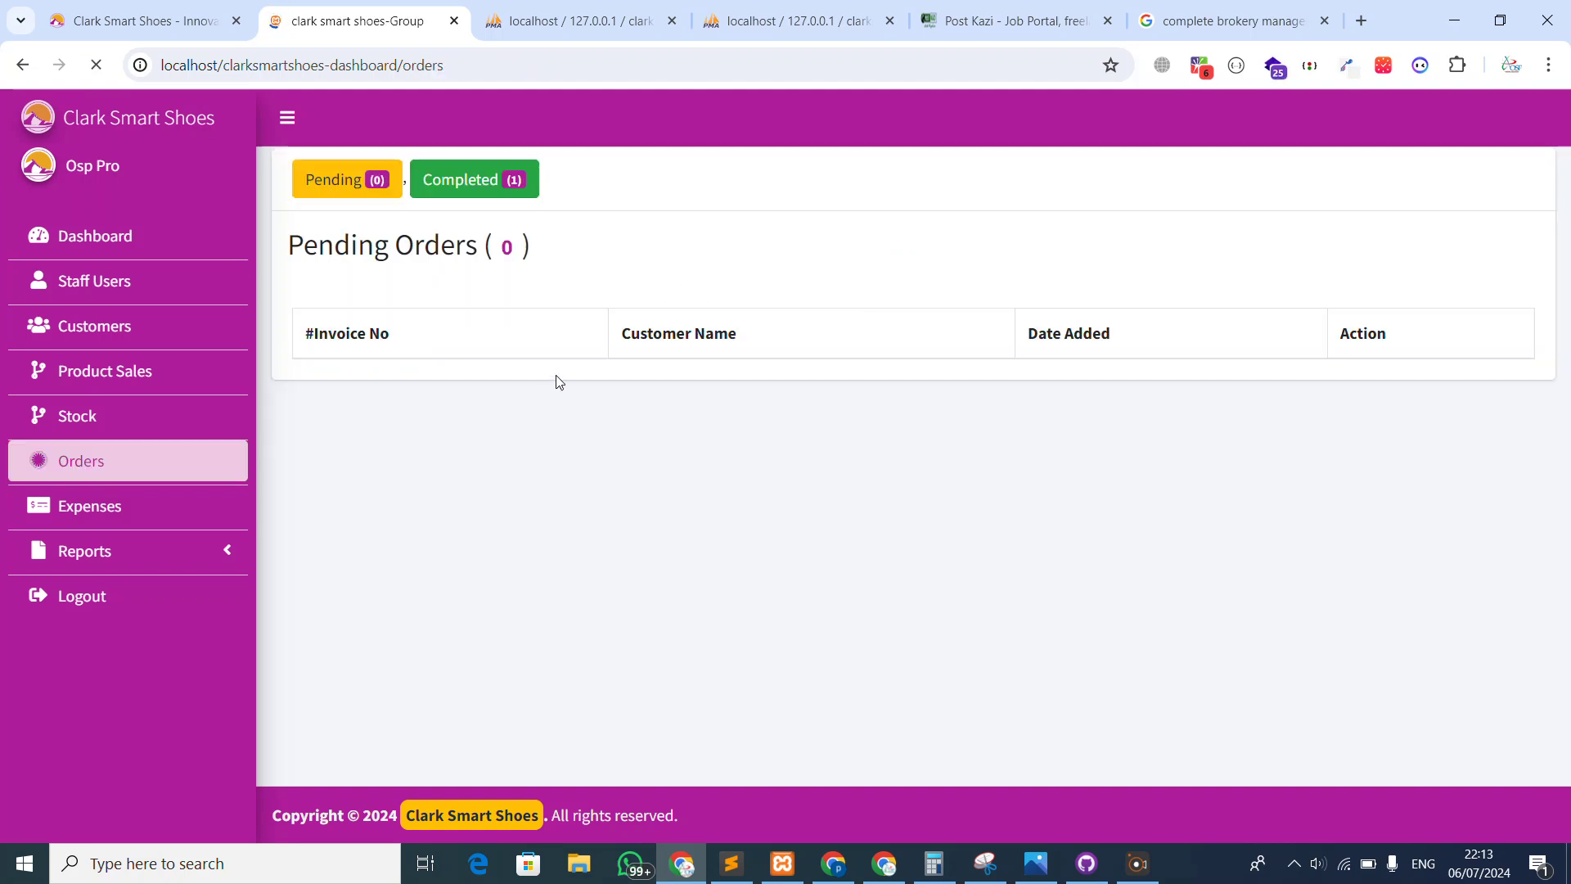
Under Completed orders, confirm the 22,820,000 amount and view the completed invoice's details
click(486, 180)
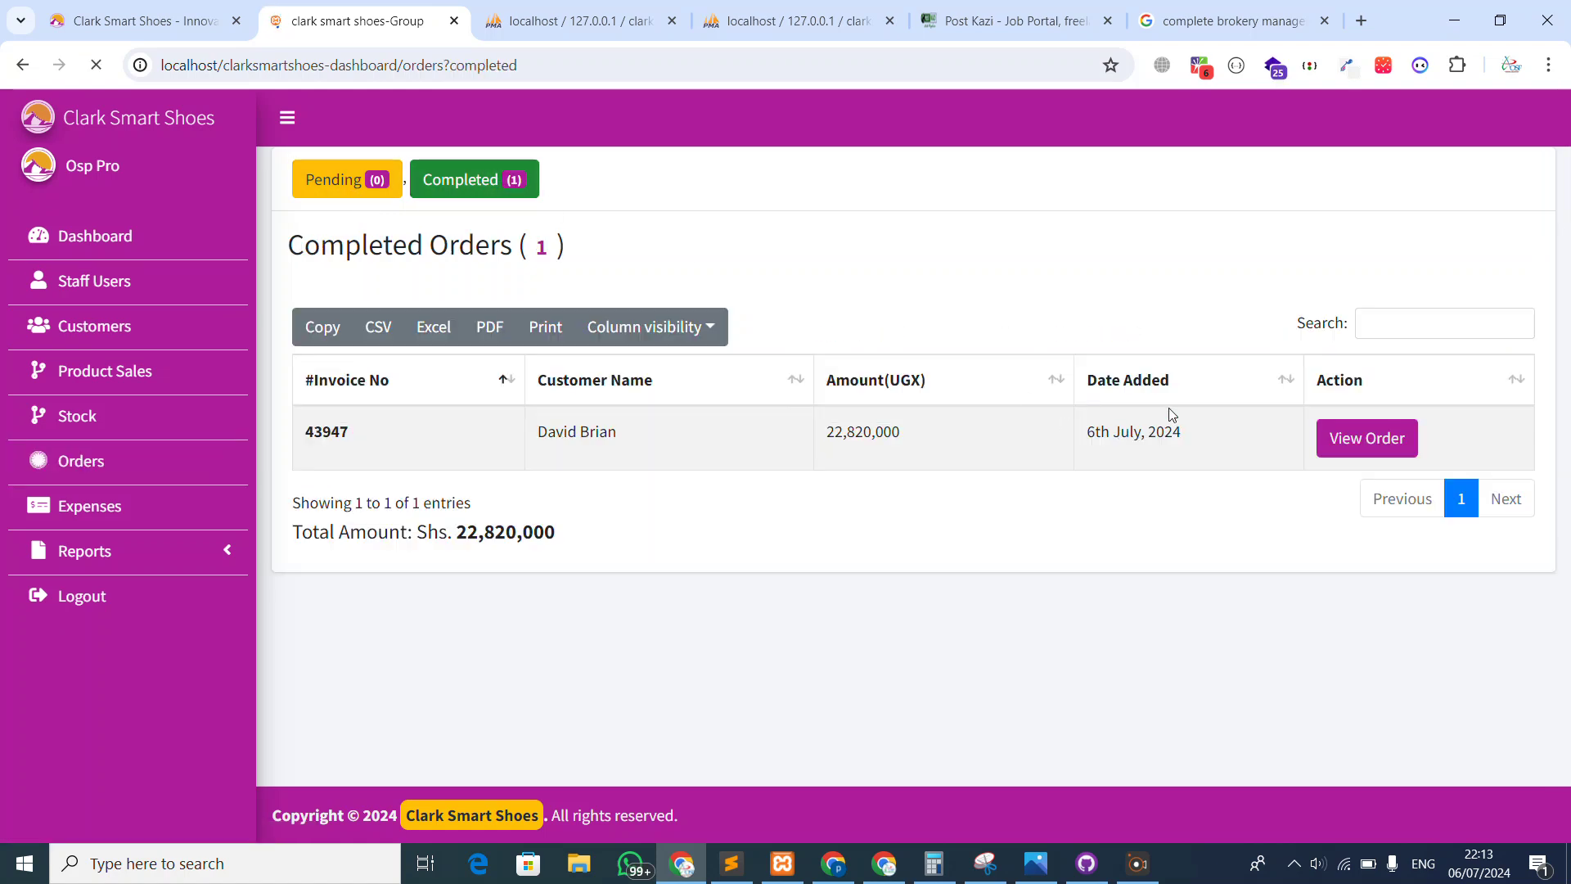
drag(915, 431, 815, 431)
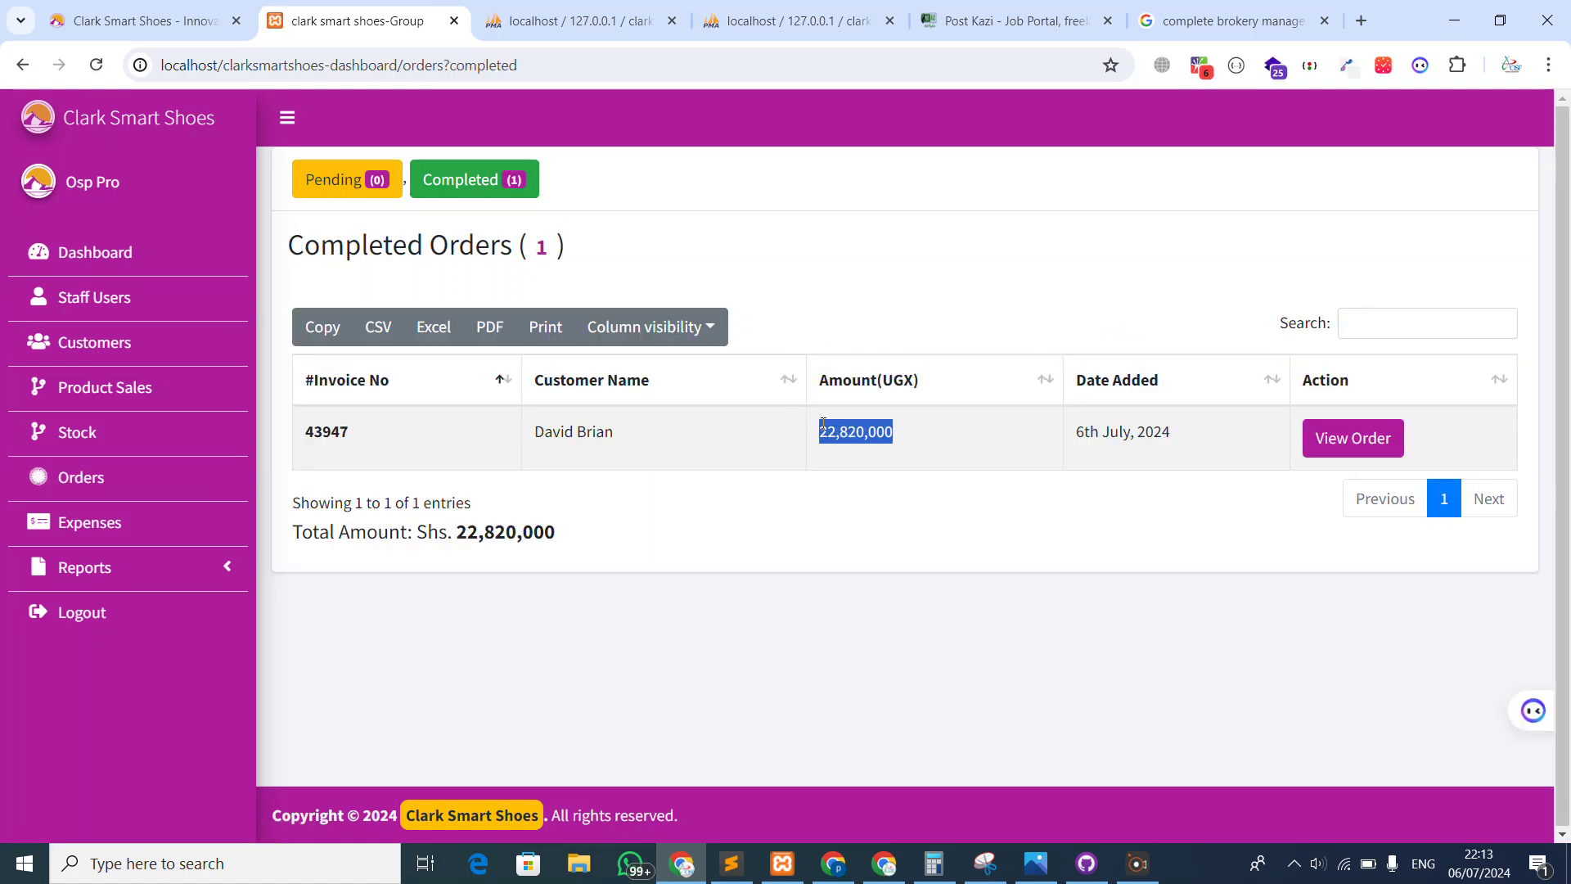
click(1111, 473)
click(1352, 438)
scroll(920, 514, down, 1)
scroll(565, 646, down, 1)
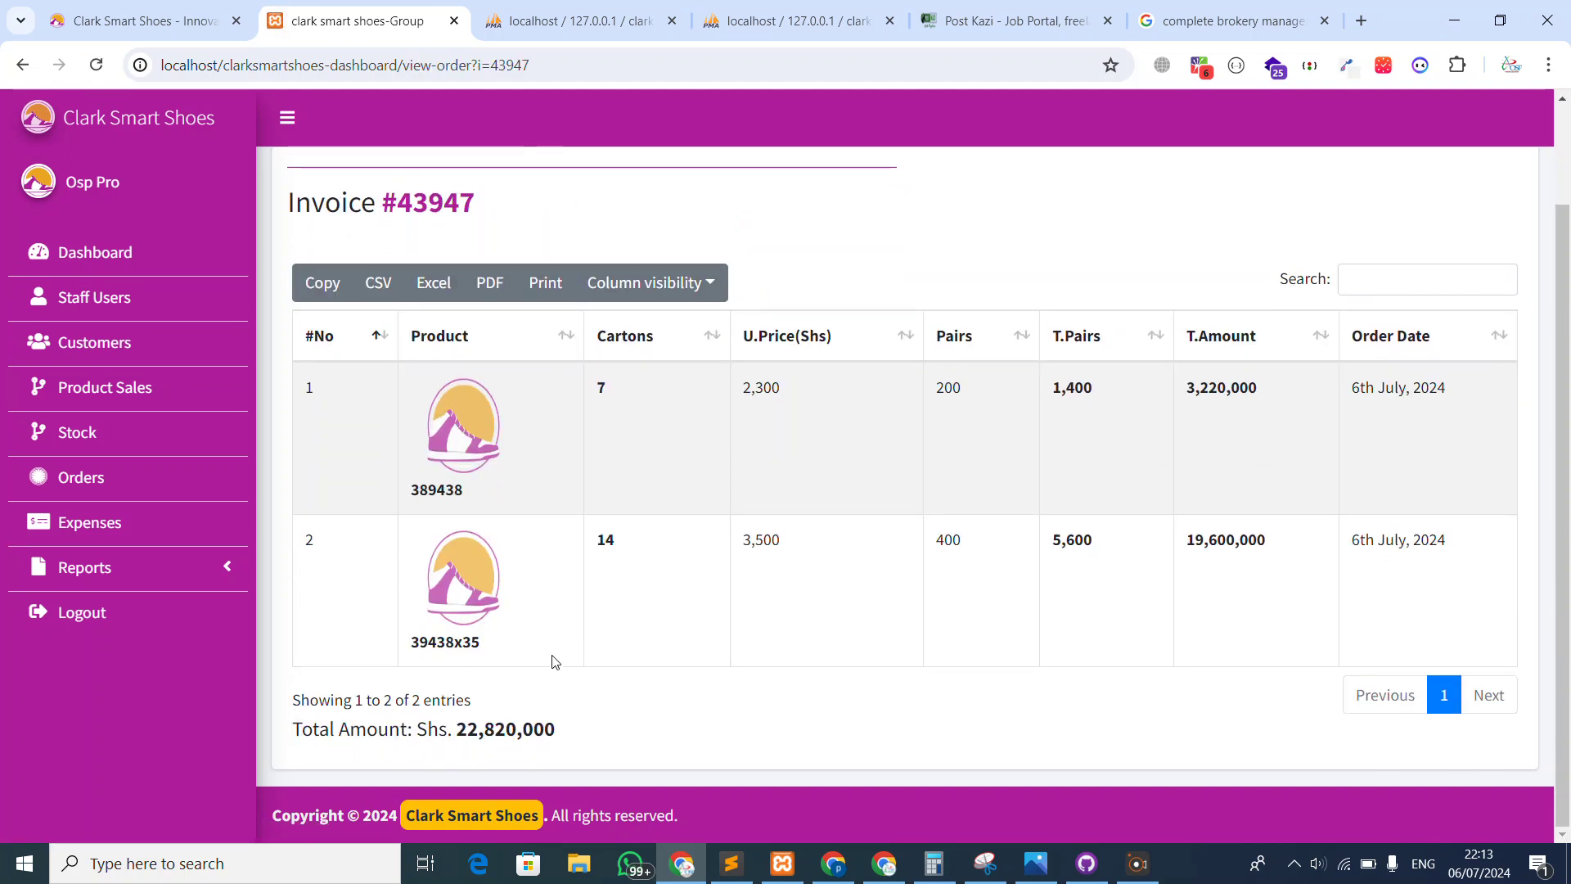
scroll(449, 312, up, 2)
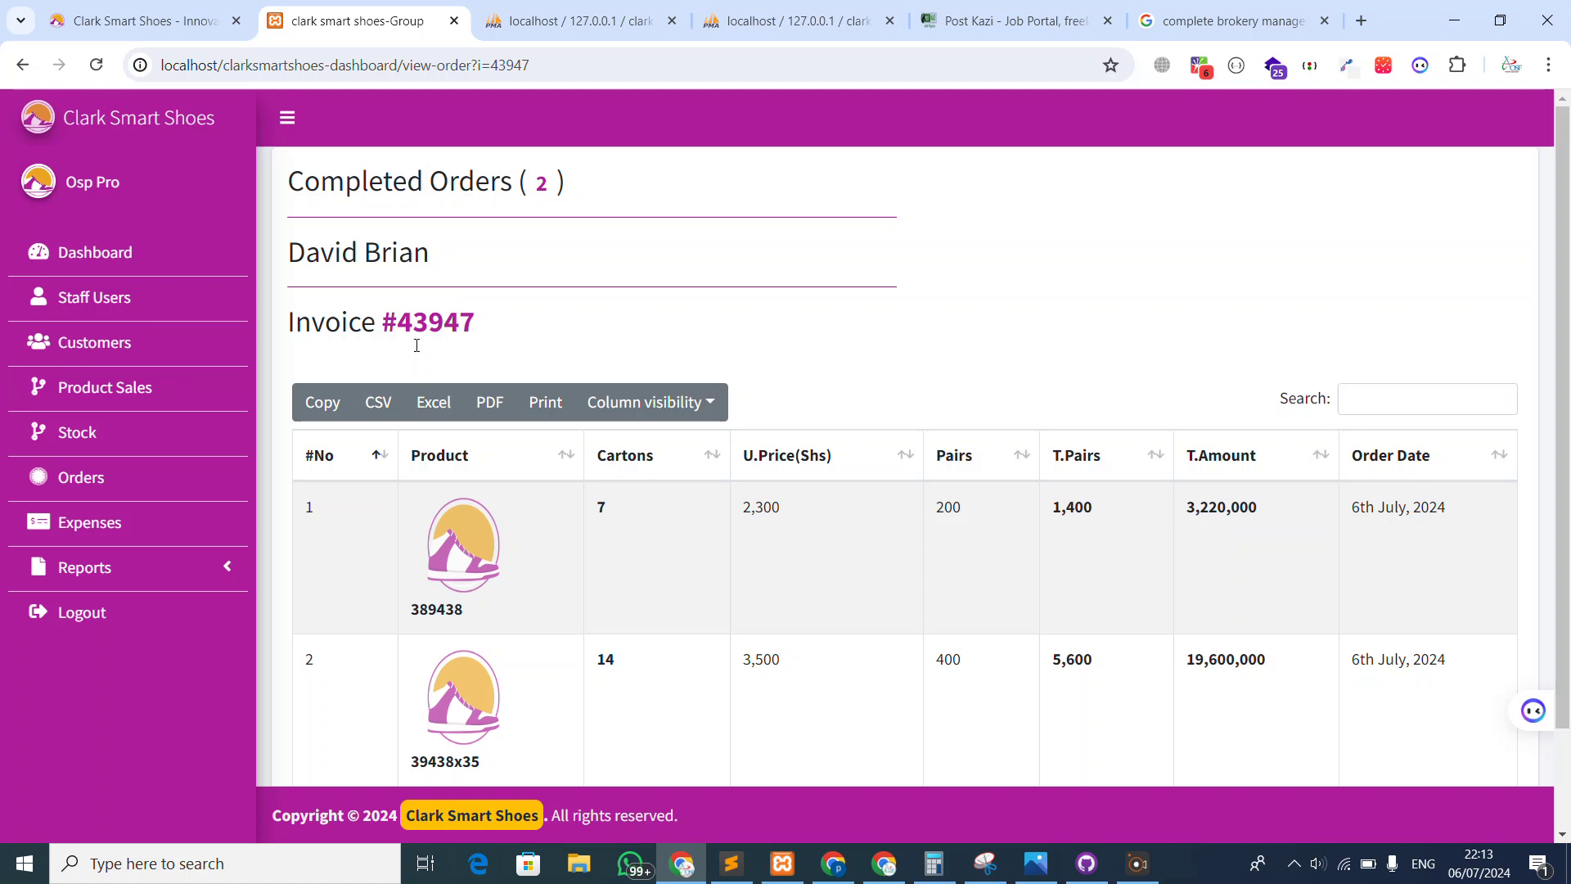
click(180, 566)
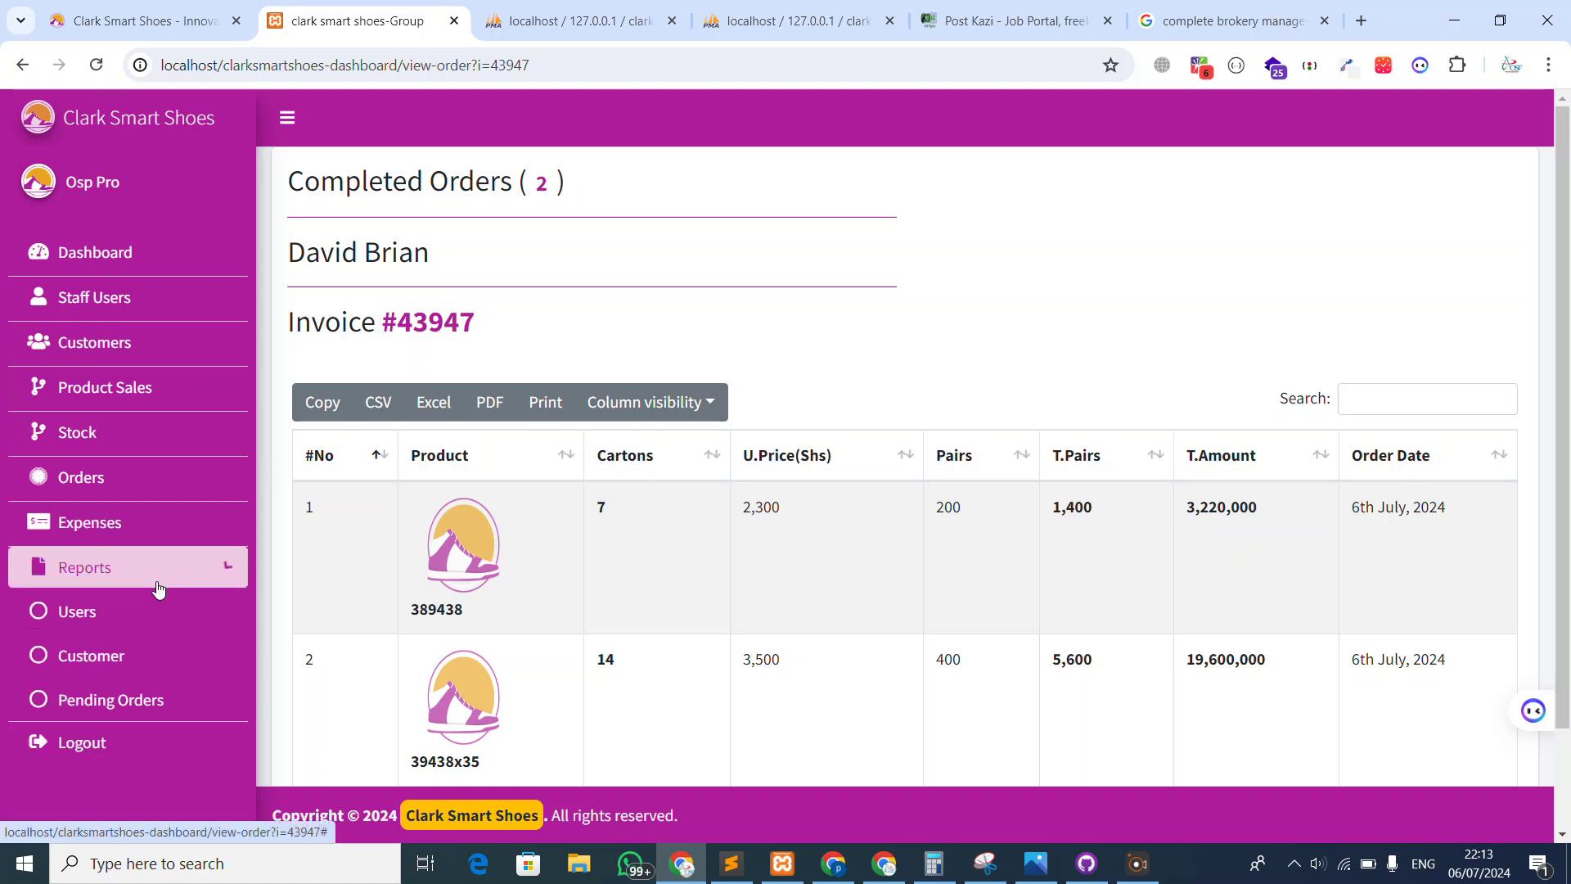
Run daily, weekly and monthly pending reports, dismissing each no-matching-orders alert
click(119, 703)
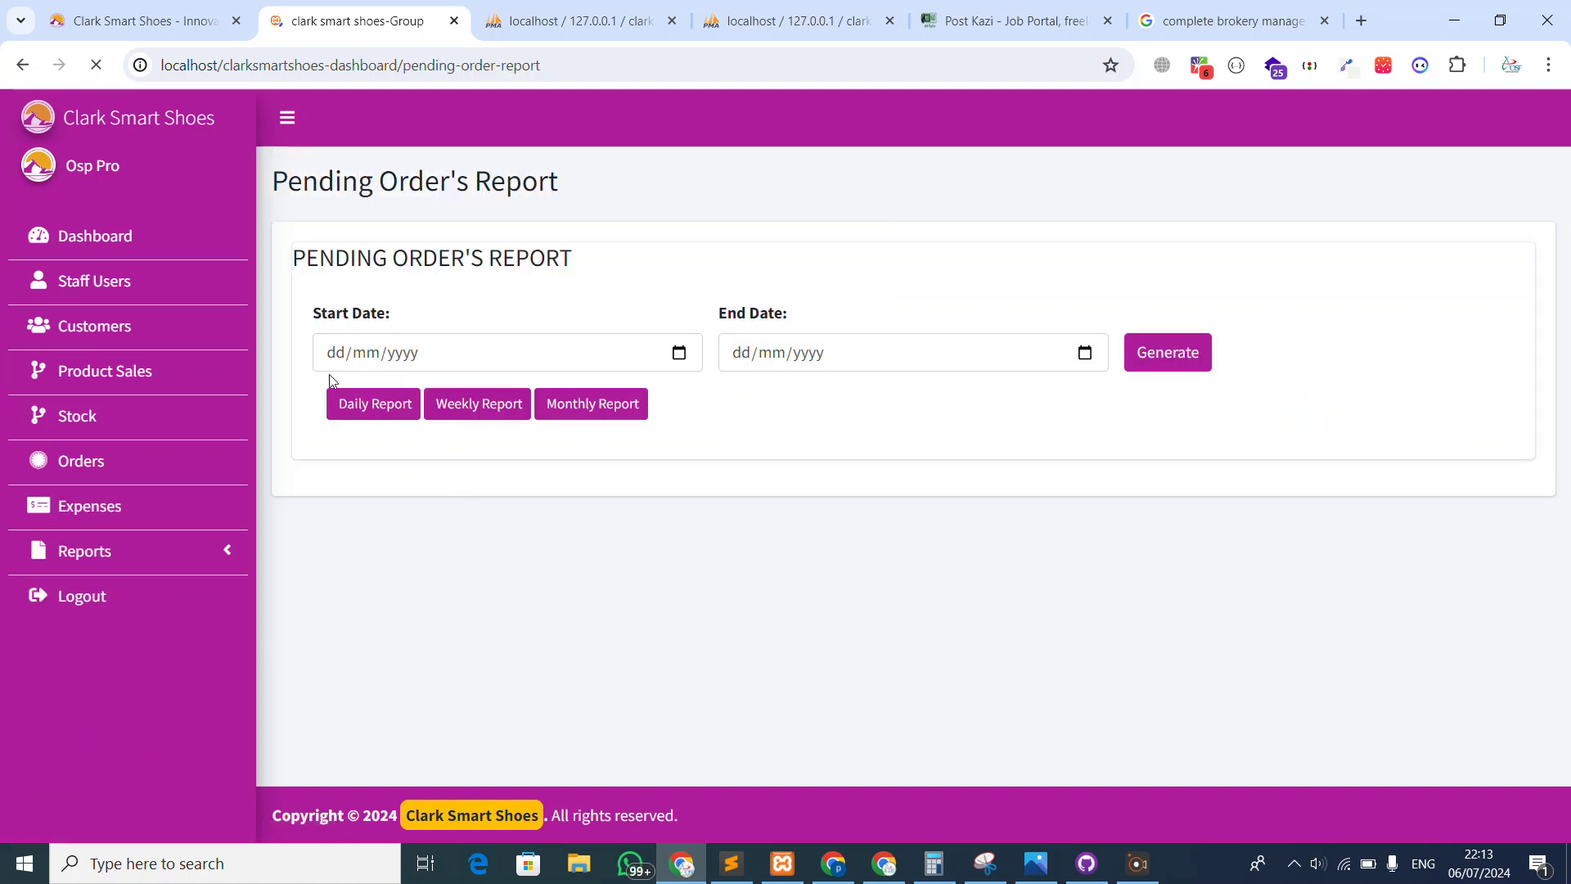
click(346, 403)
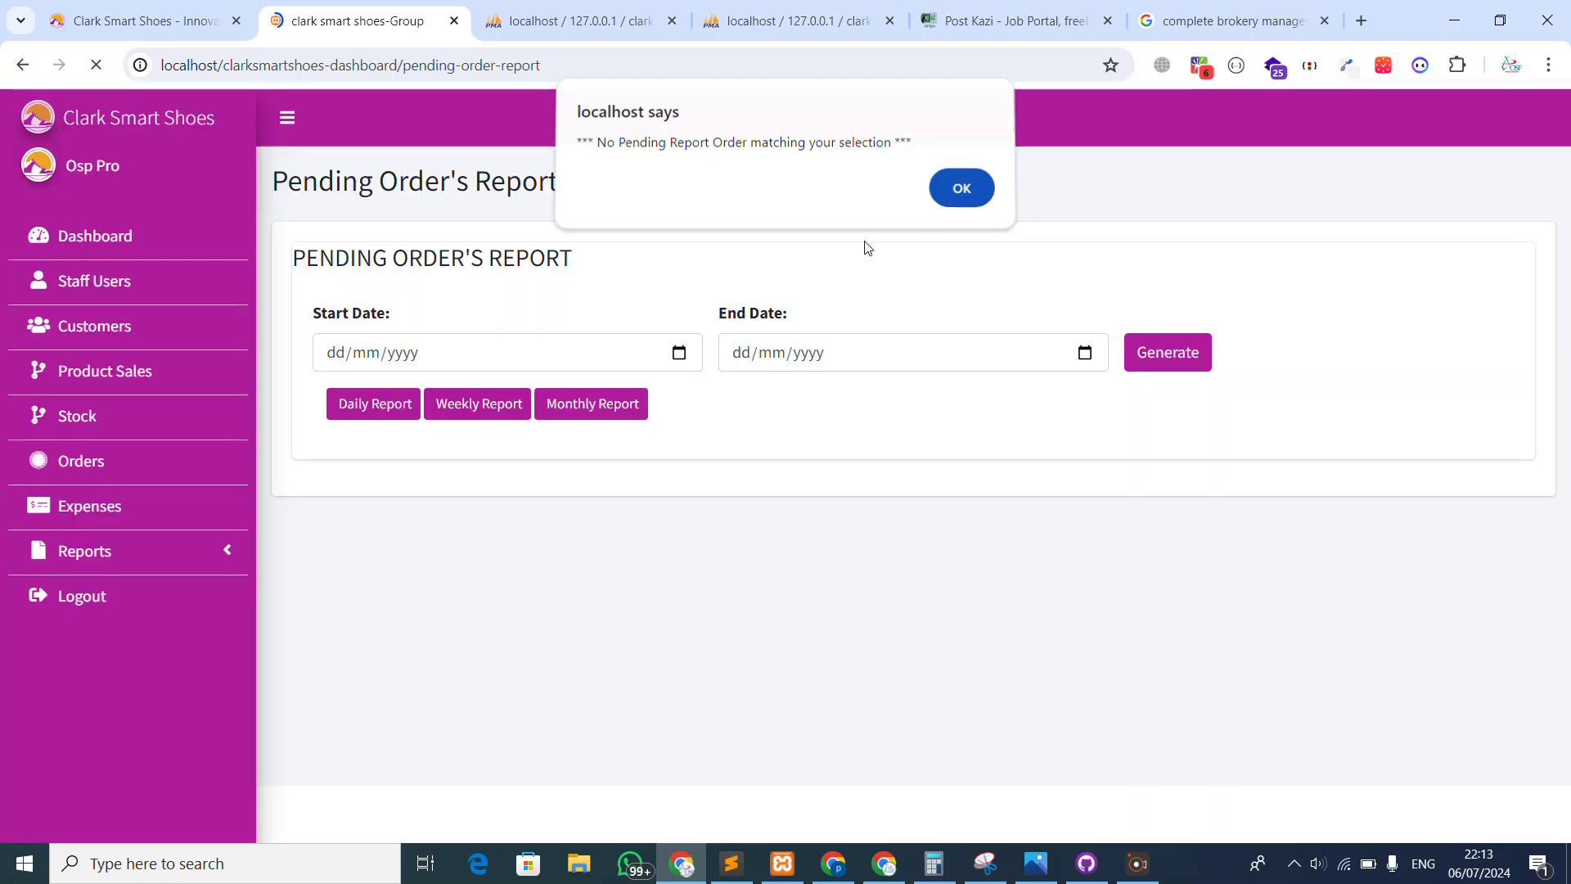
key(Return)
click(490, 418)
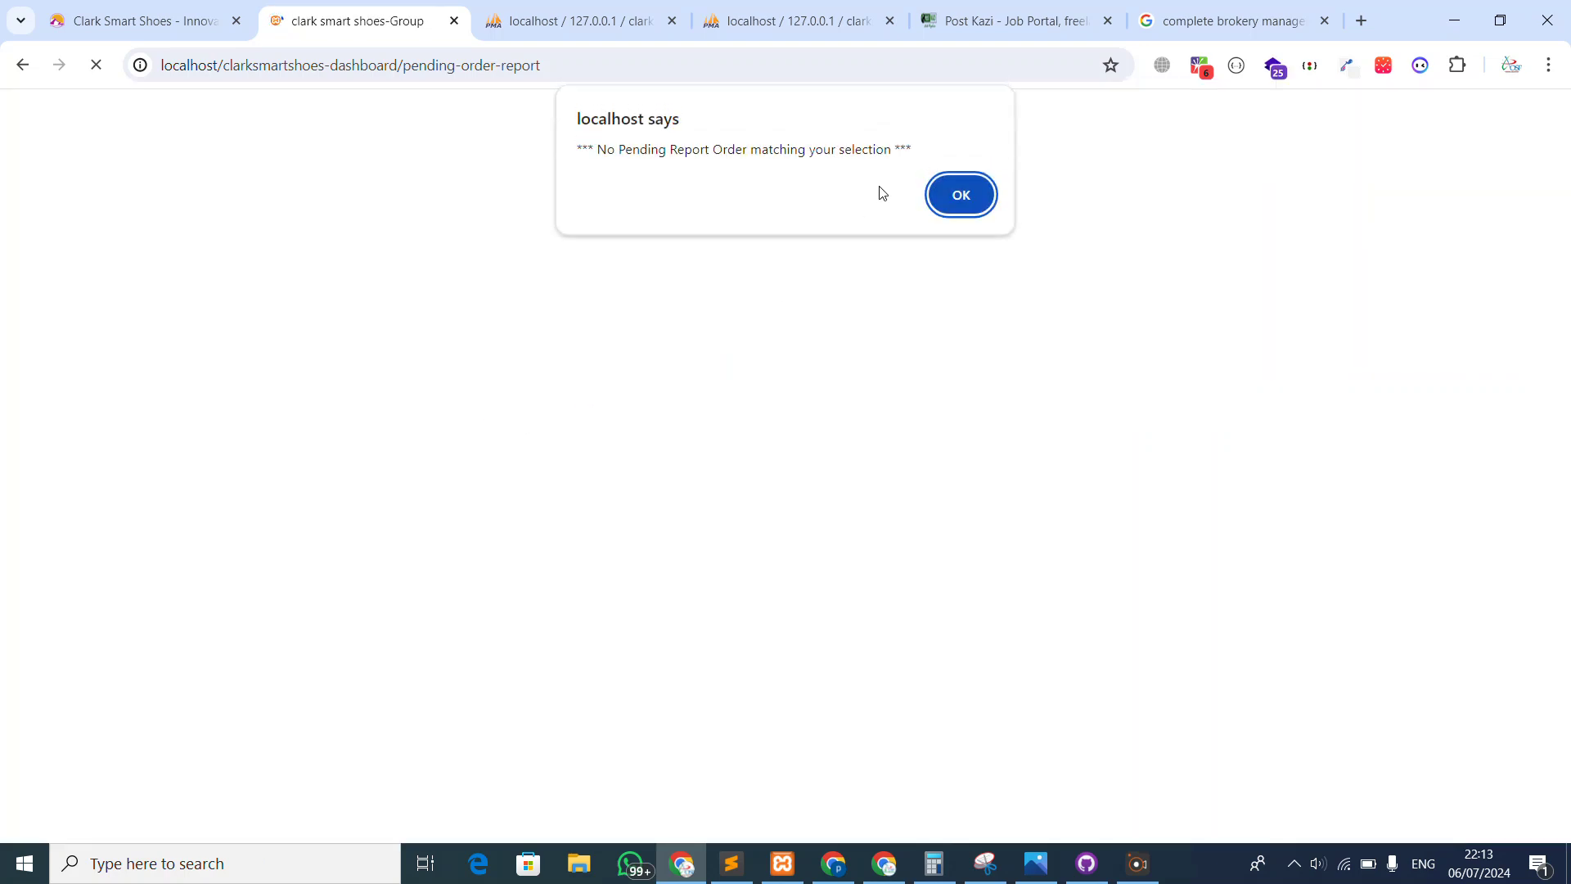
click(956, 197)
click(622, 405)
click(957, 200)
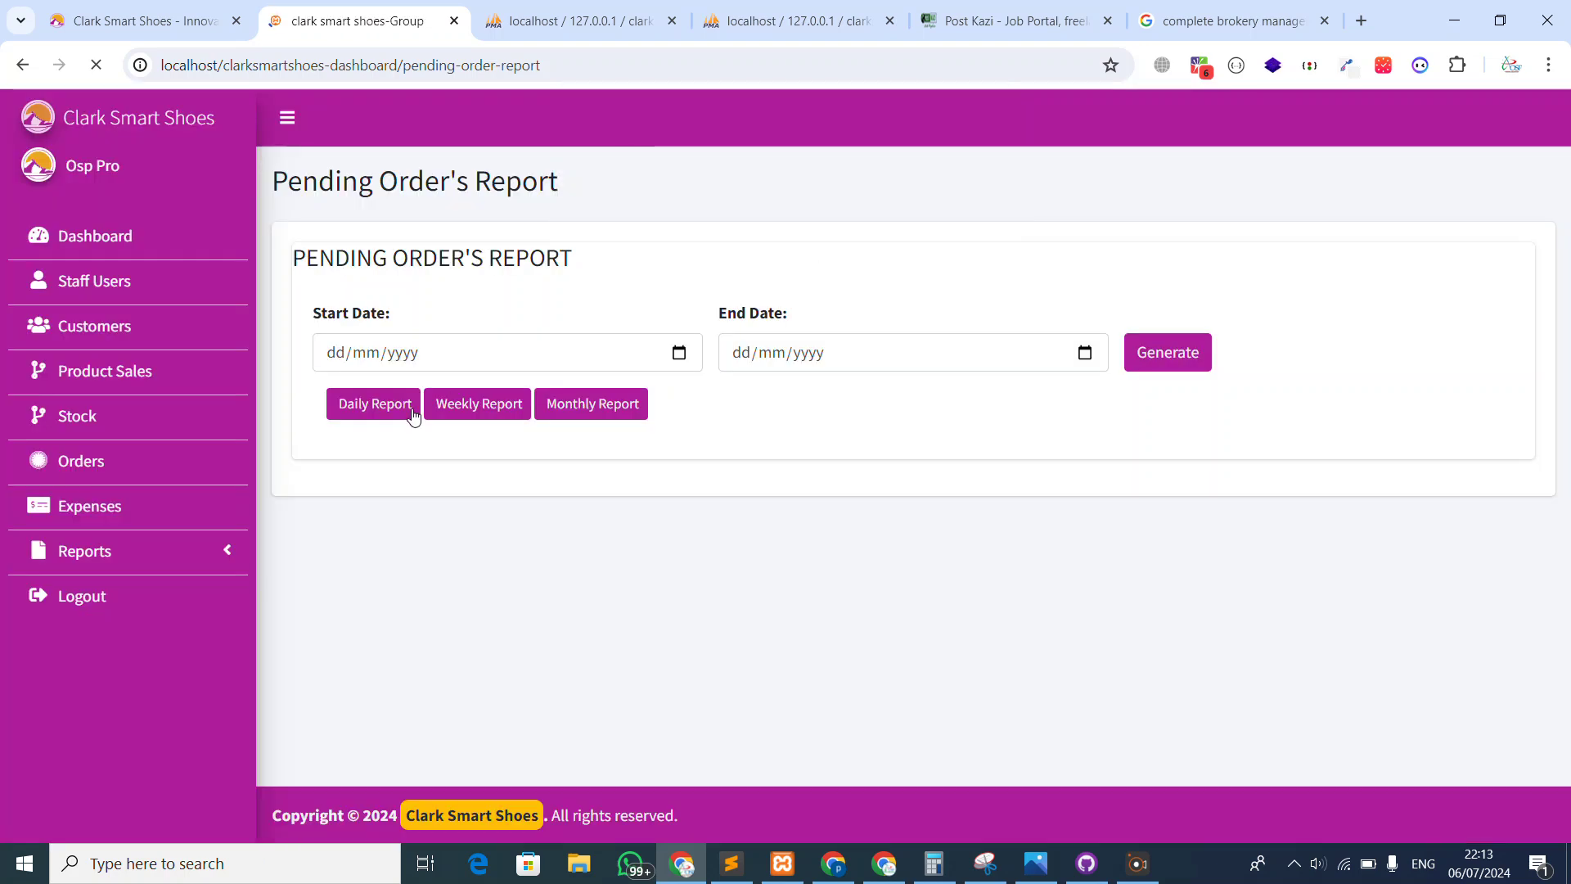
Generate daily, weekly and monthly completed orders reports, each totalling UGX 22,820,000
click(104, 551)
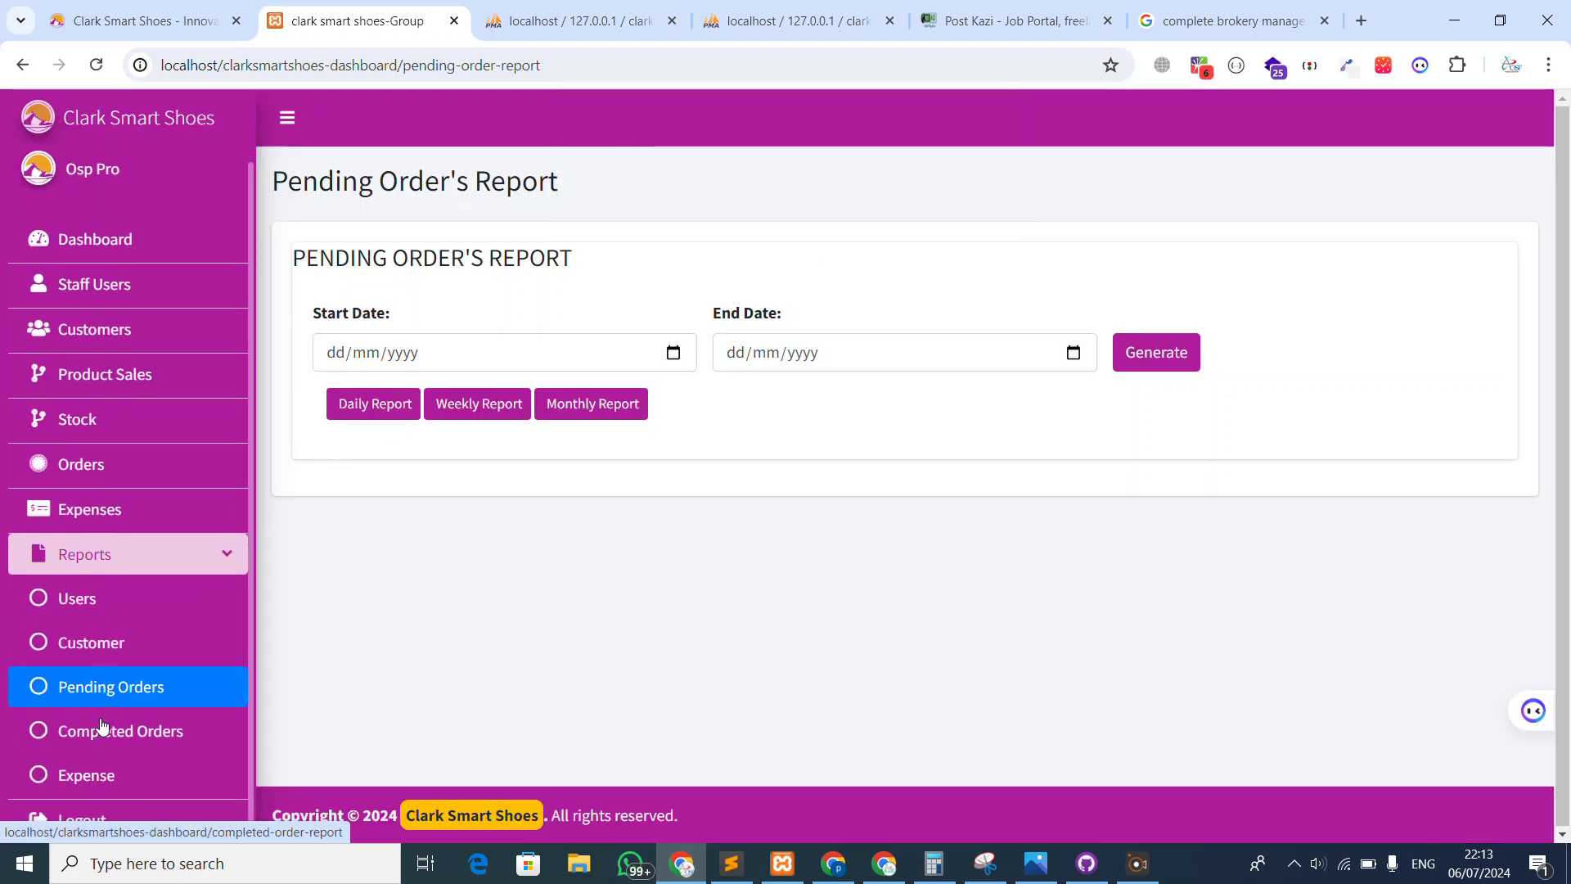
click(113, 730)
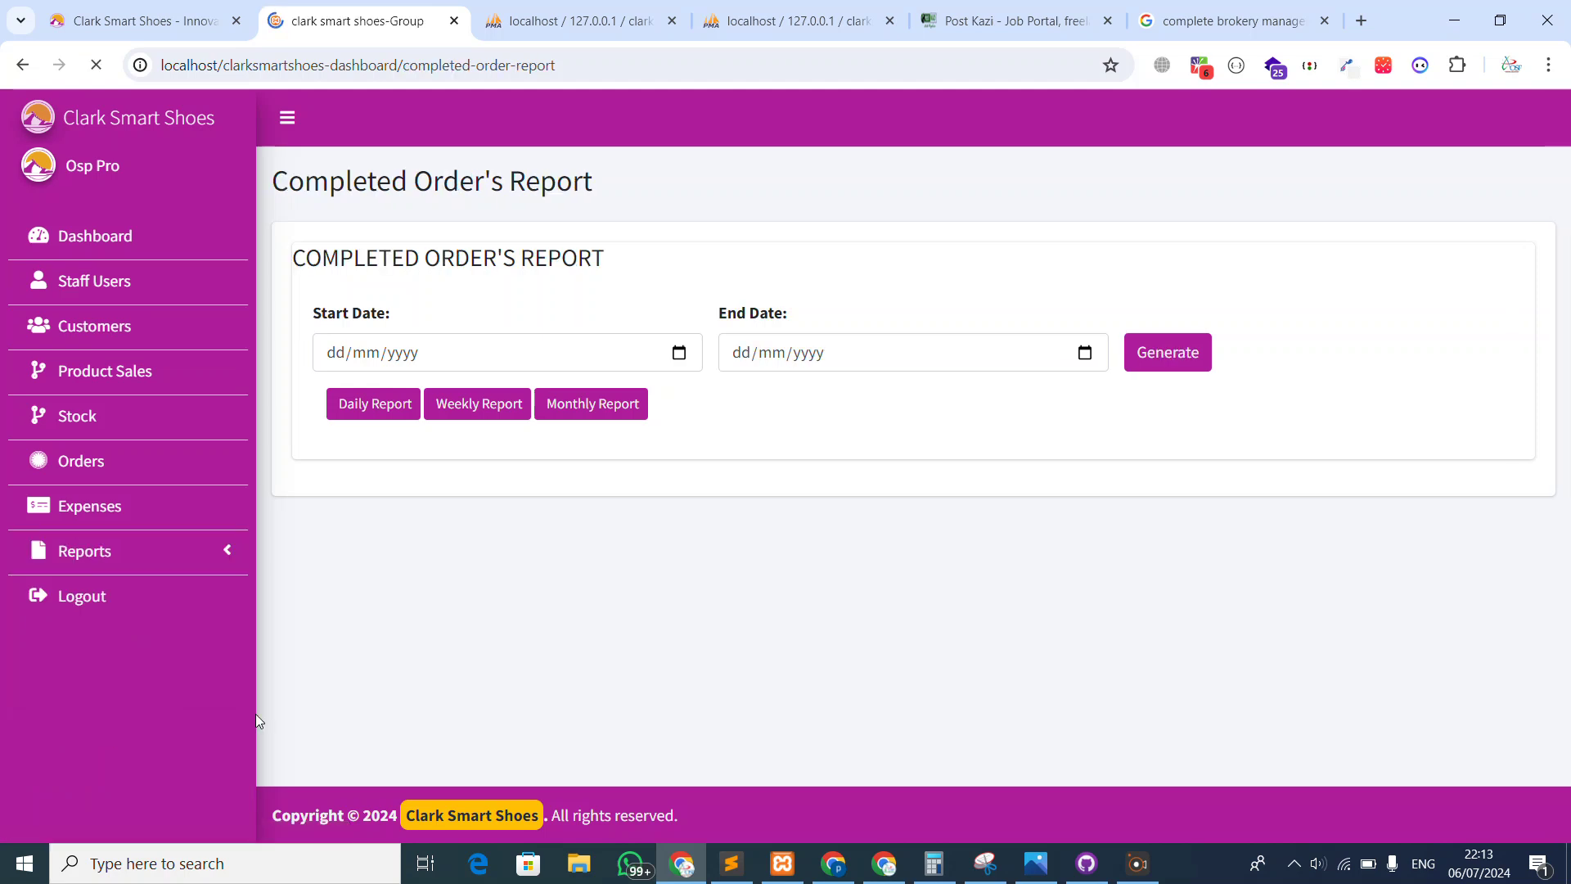
click(383, 401)
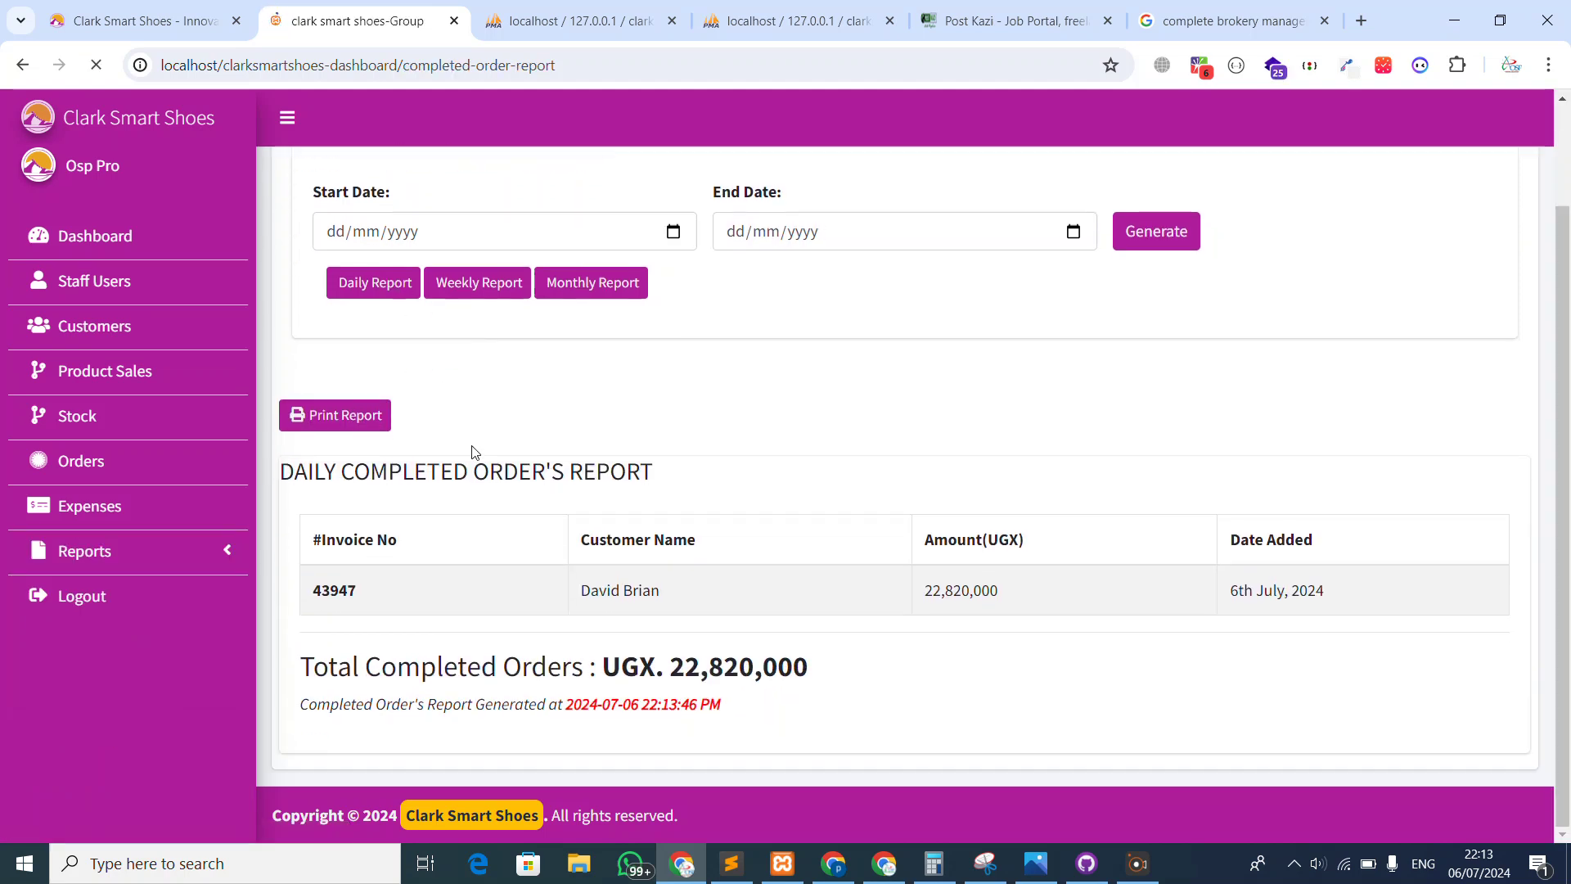
drag(789, 667, 351, 667)
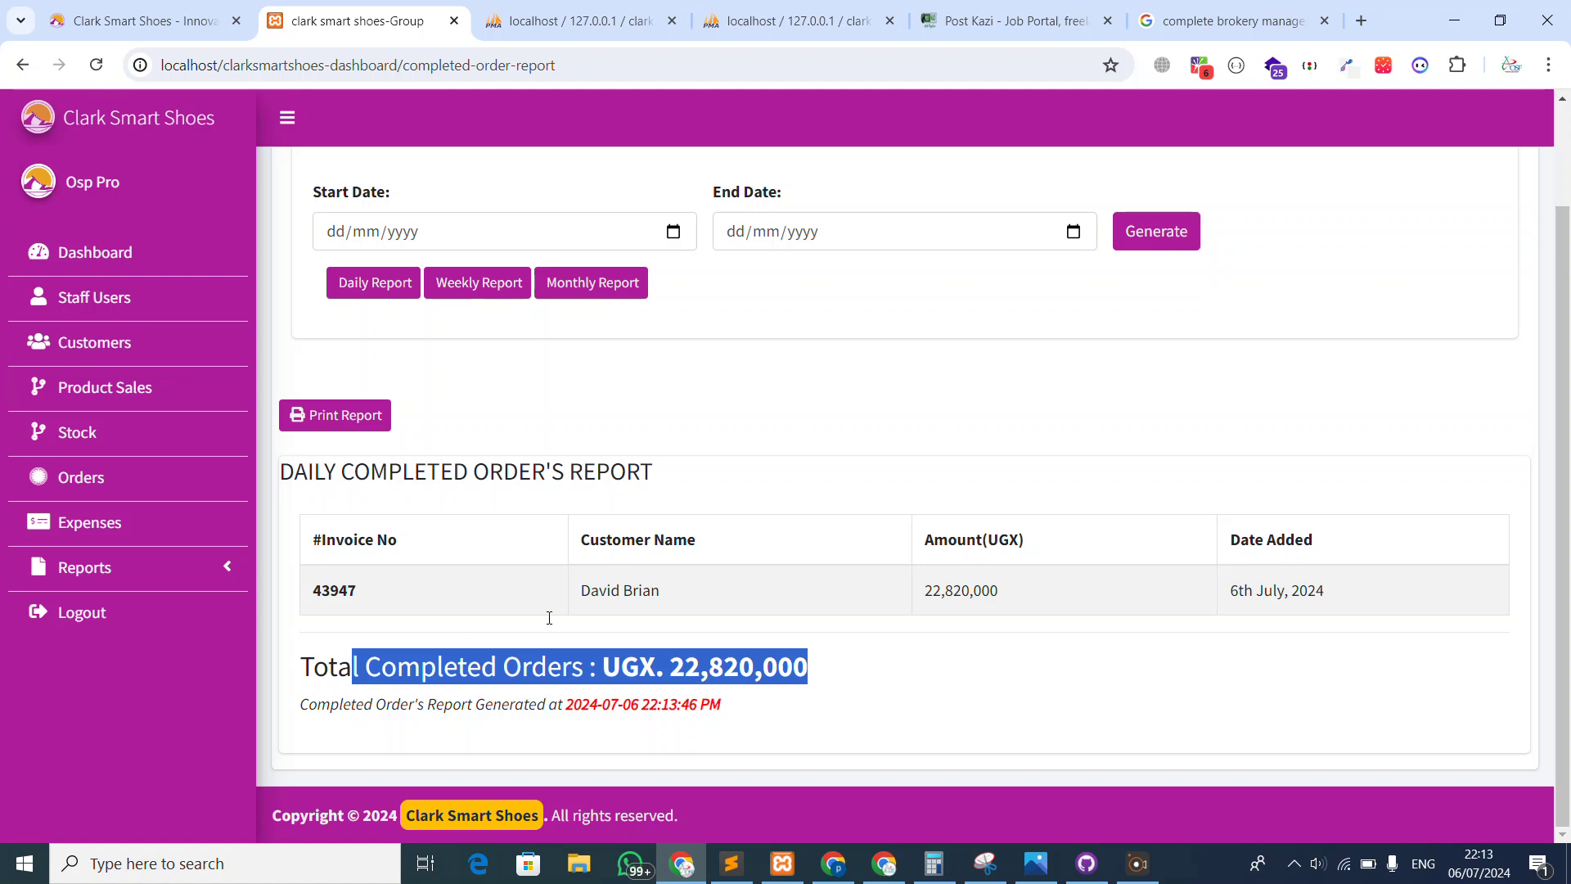
click(750, 496)
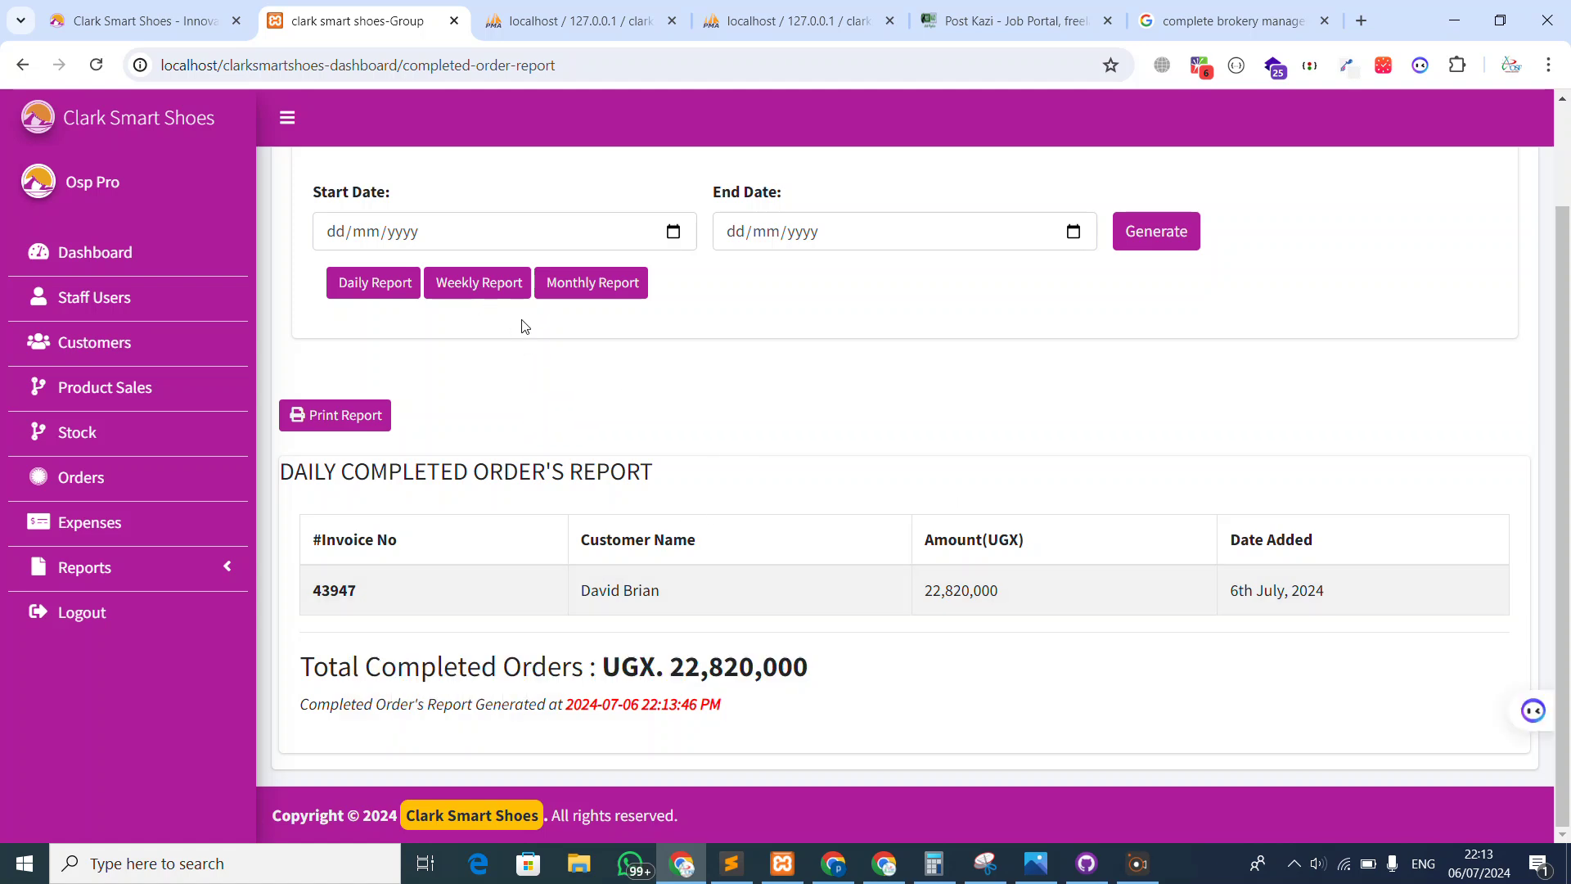
click(489, 285)
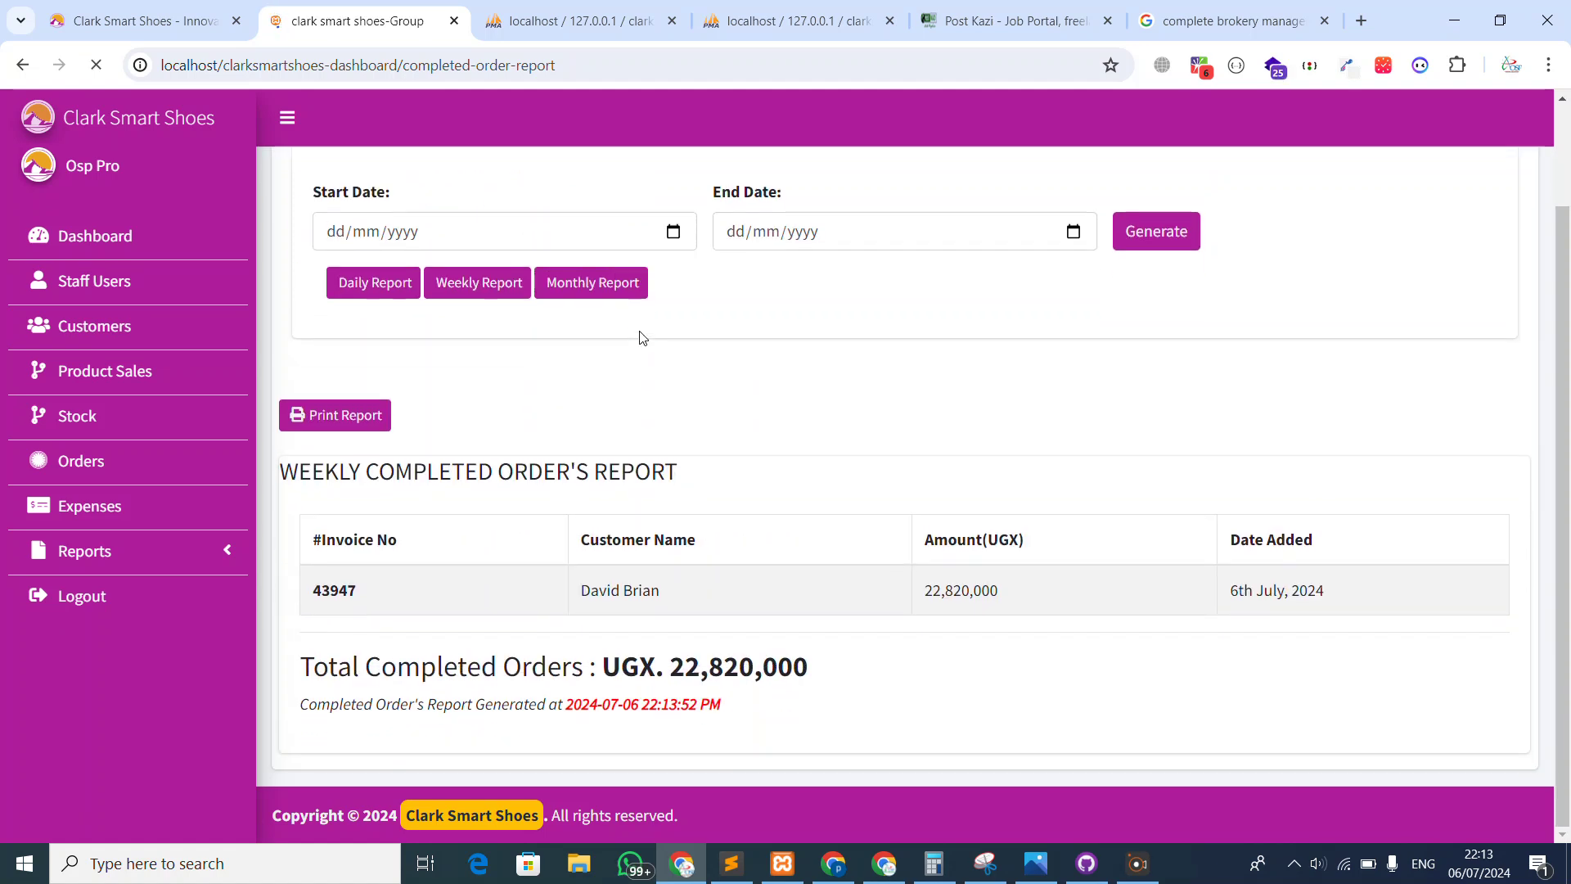
click(600, 405)
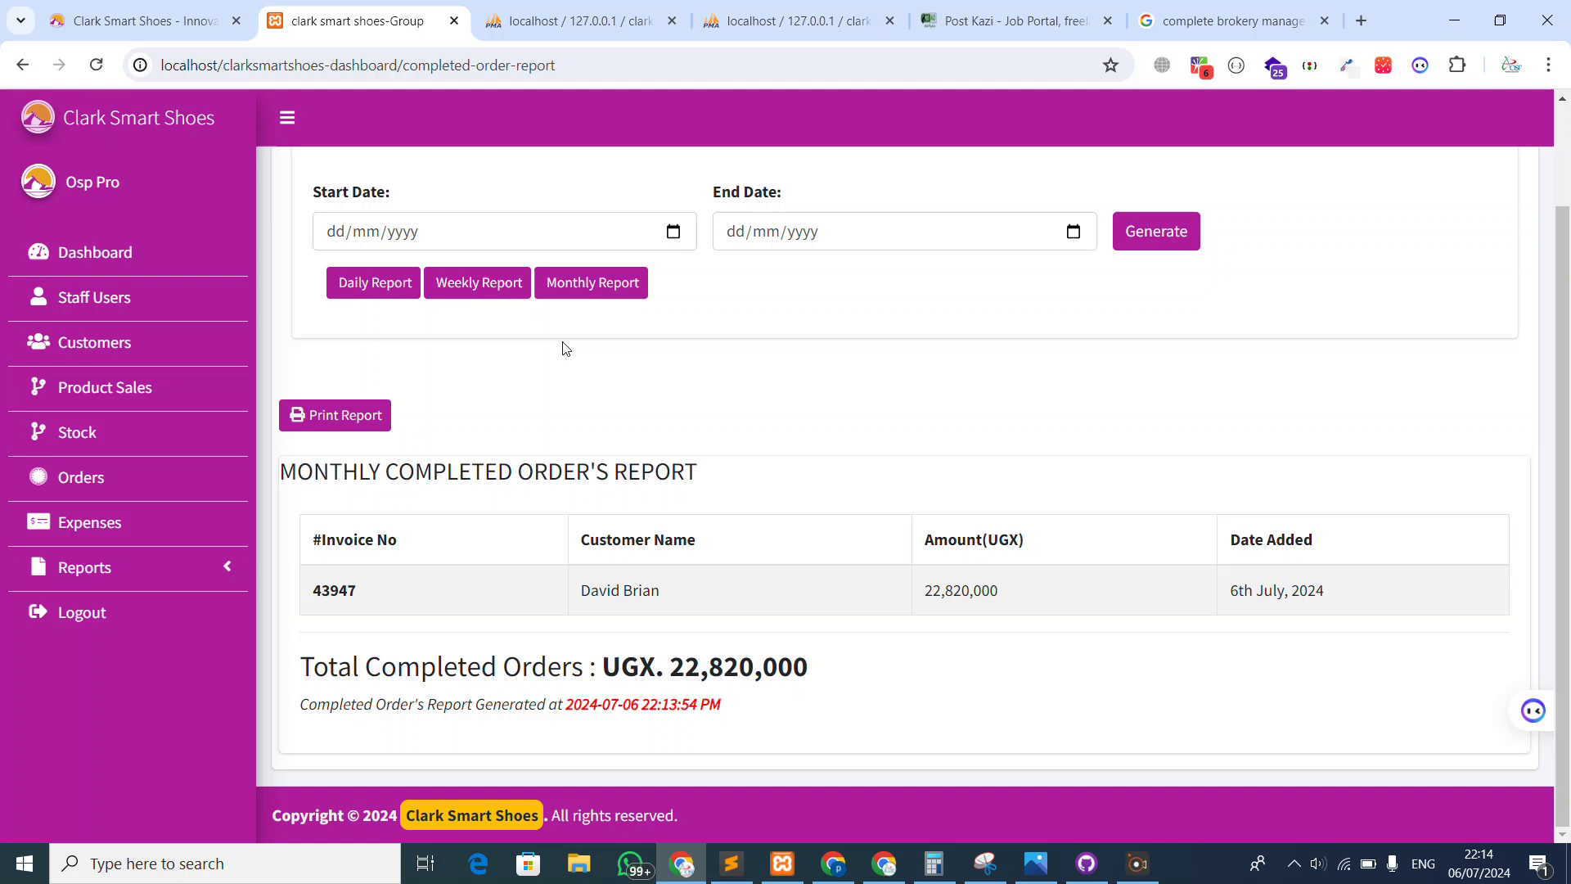
Switch to the storefront customer dashboard and close the rewrite suggestions panel
click(187, 7)
scroll(478, 344, up, 4)
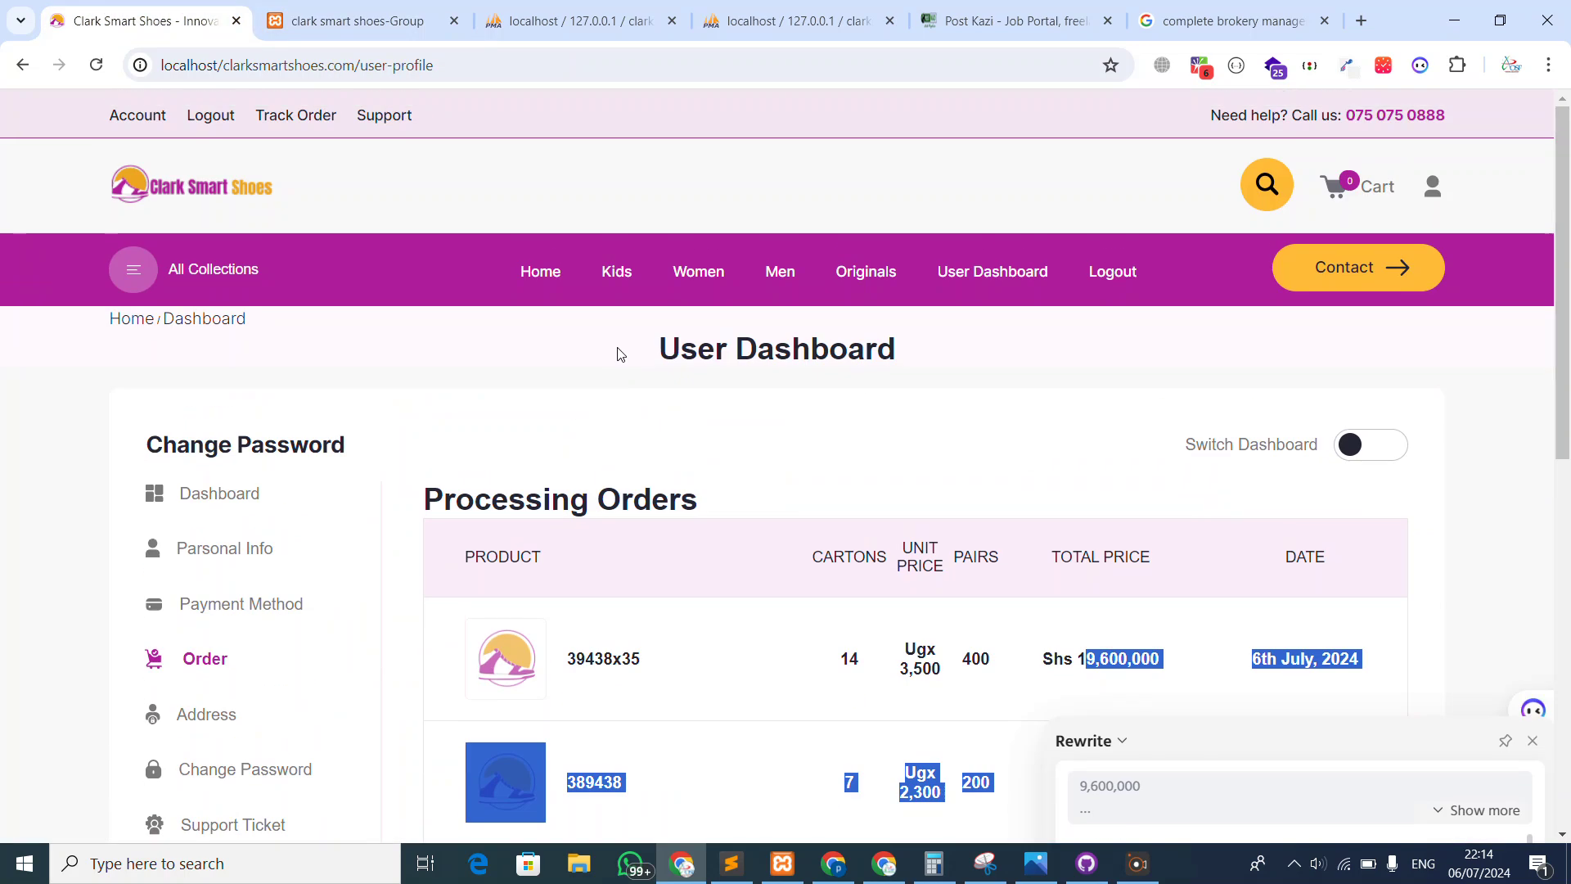
scroll(1233, 488, down, 1)
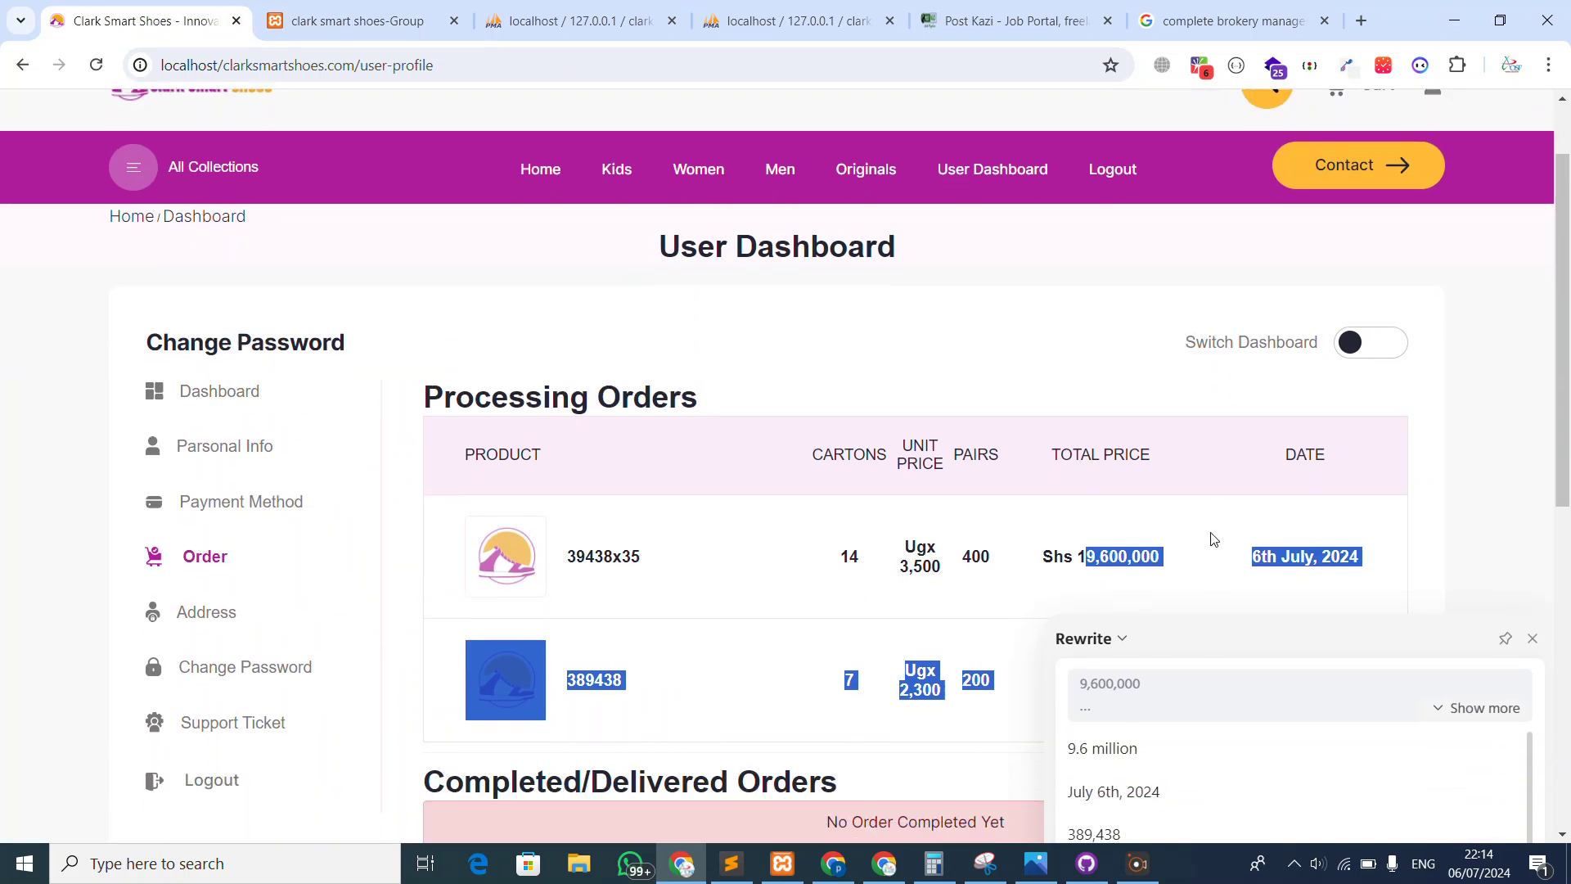
click(1533, 637)
click(803, 544)
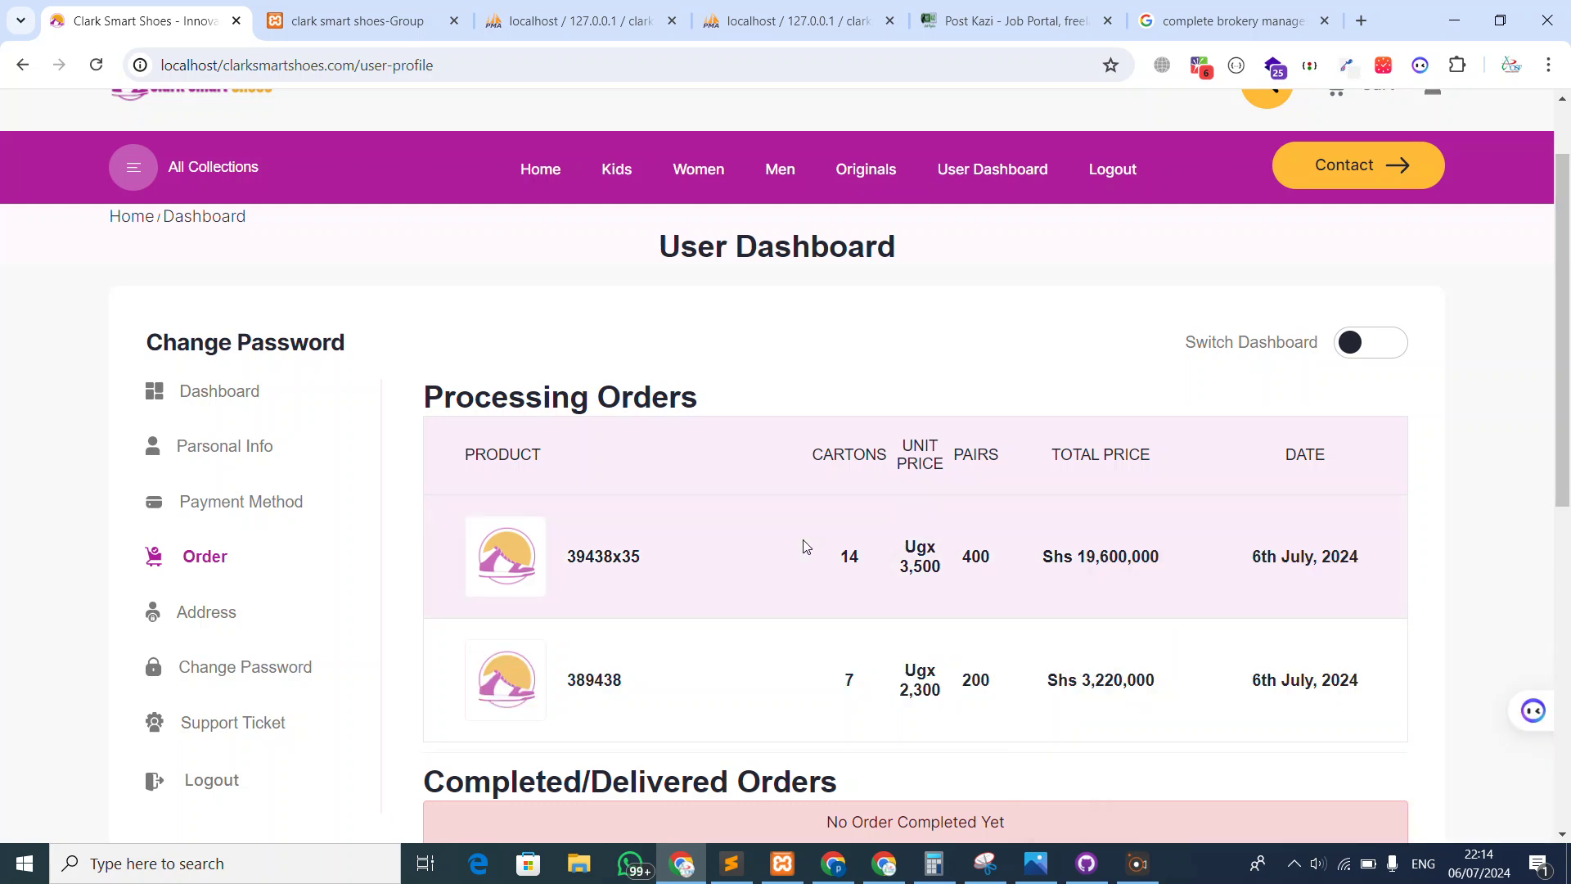
Launch Notepad and type the contact's phone number labelled '- whatsapp', then return to the storefront
key(super)
text(notep)
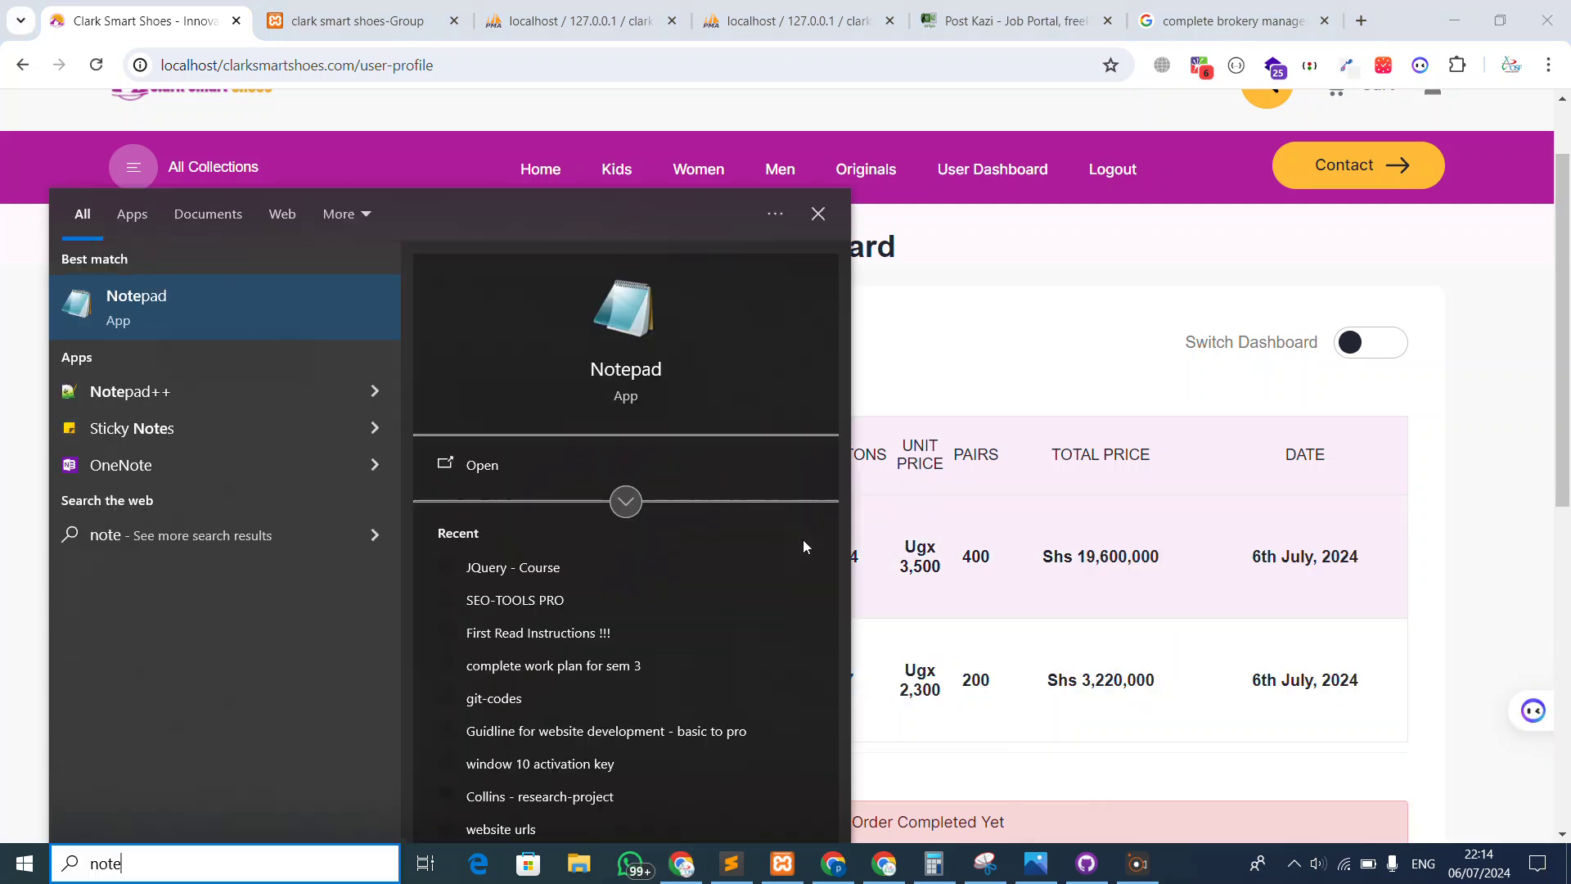
key(Return)
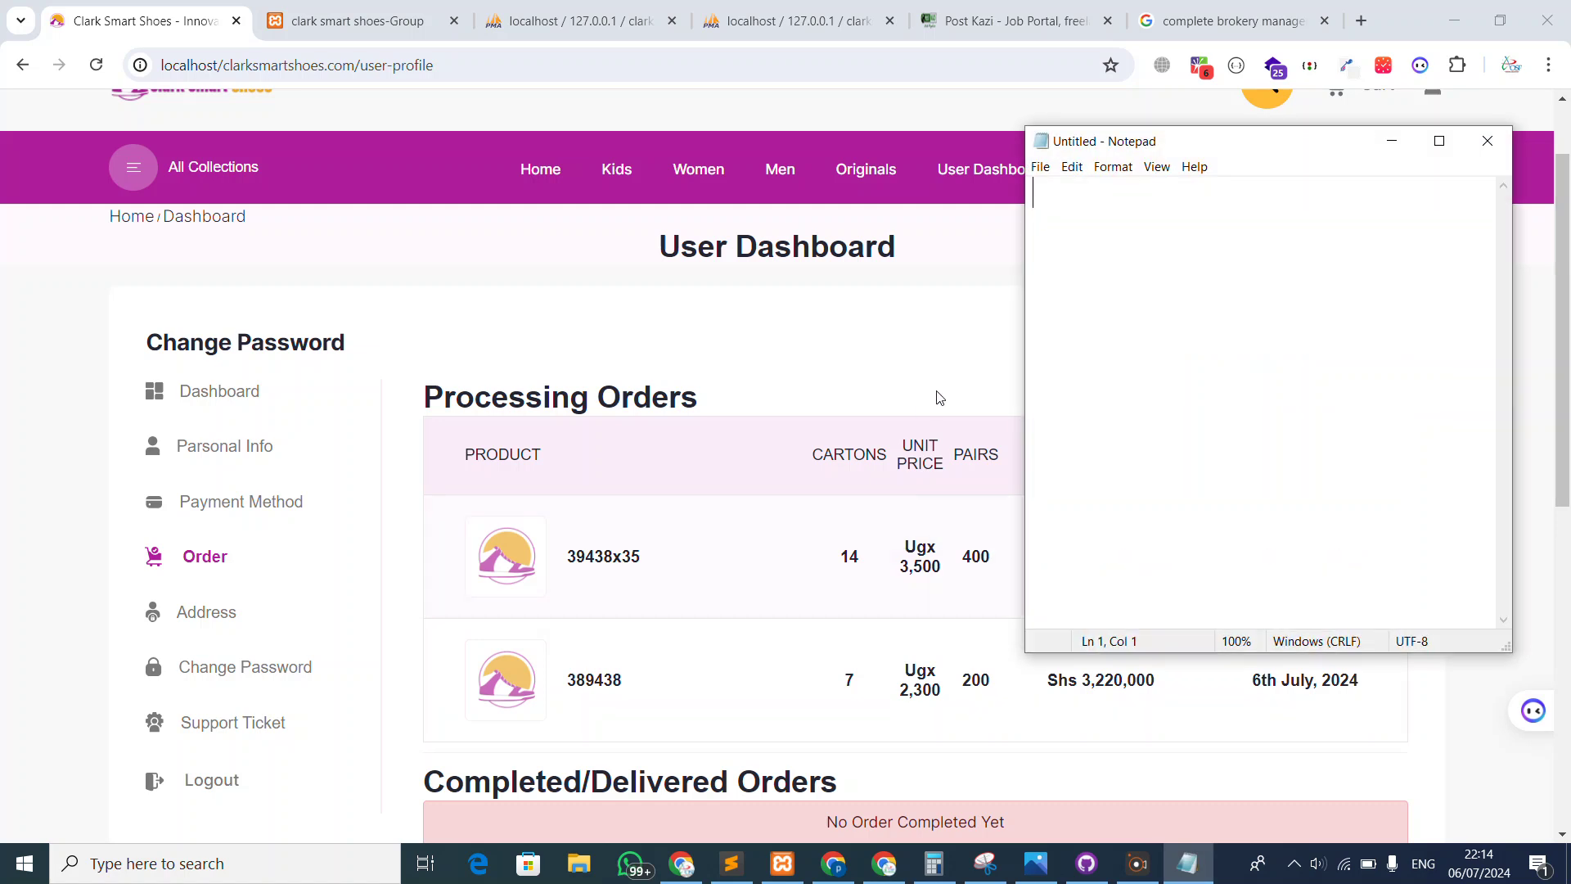
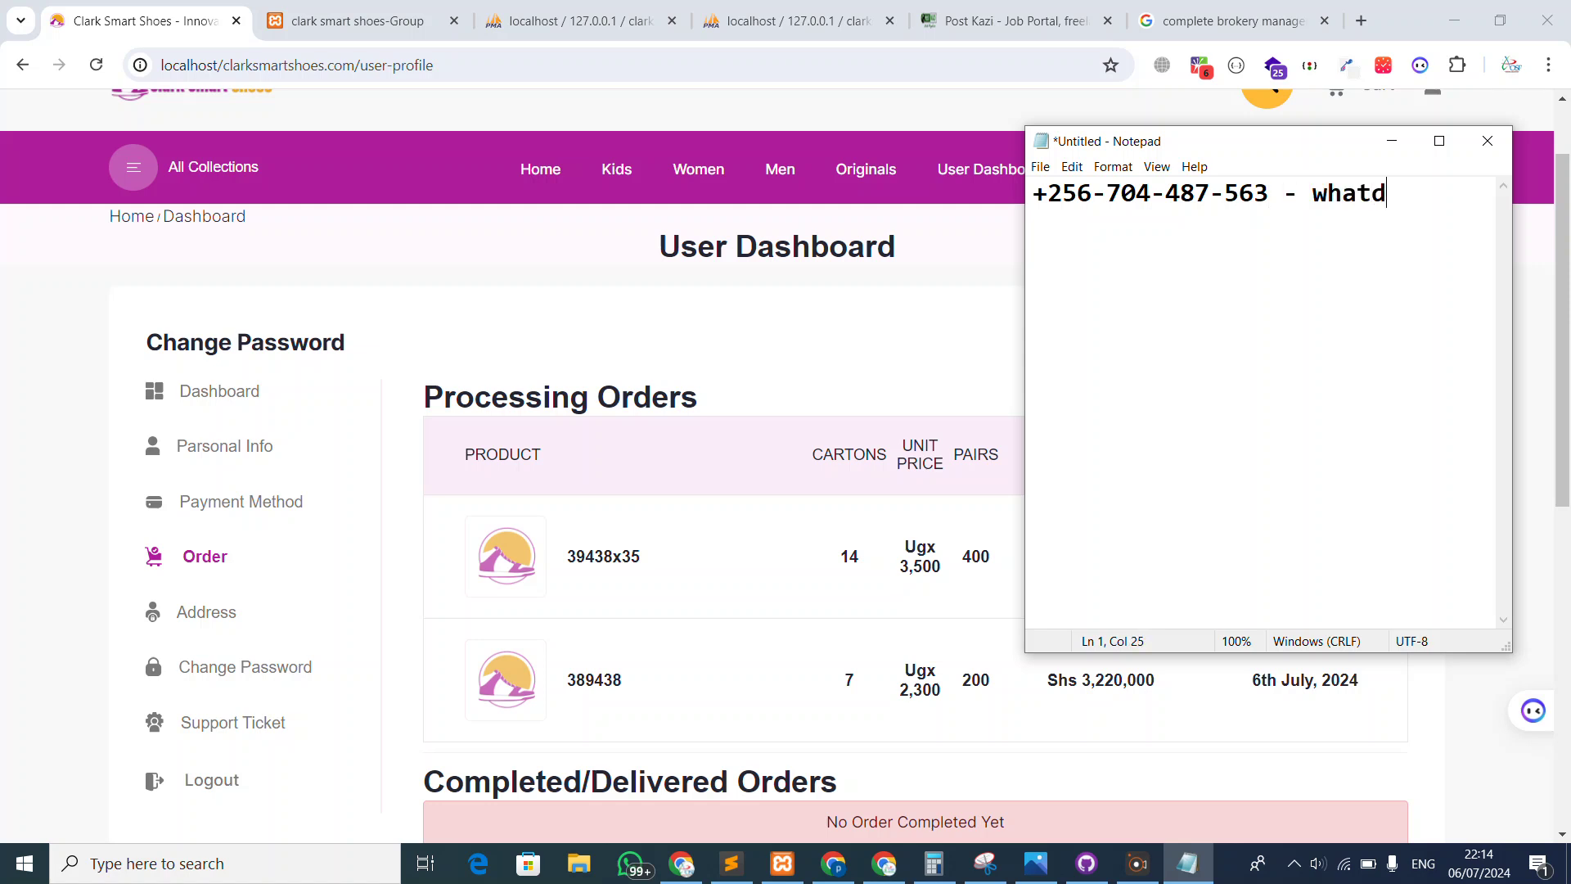
text(sapp)
click(899, 382)
Browse the profile's Personal Info, Dashboard, Payment Method and Order sections
scroll(589, 344, down, 5)
scroll(589, 340, up, 5)
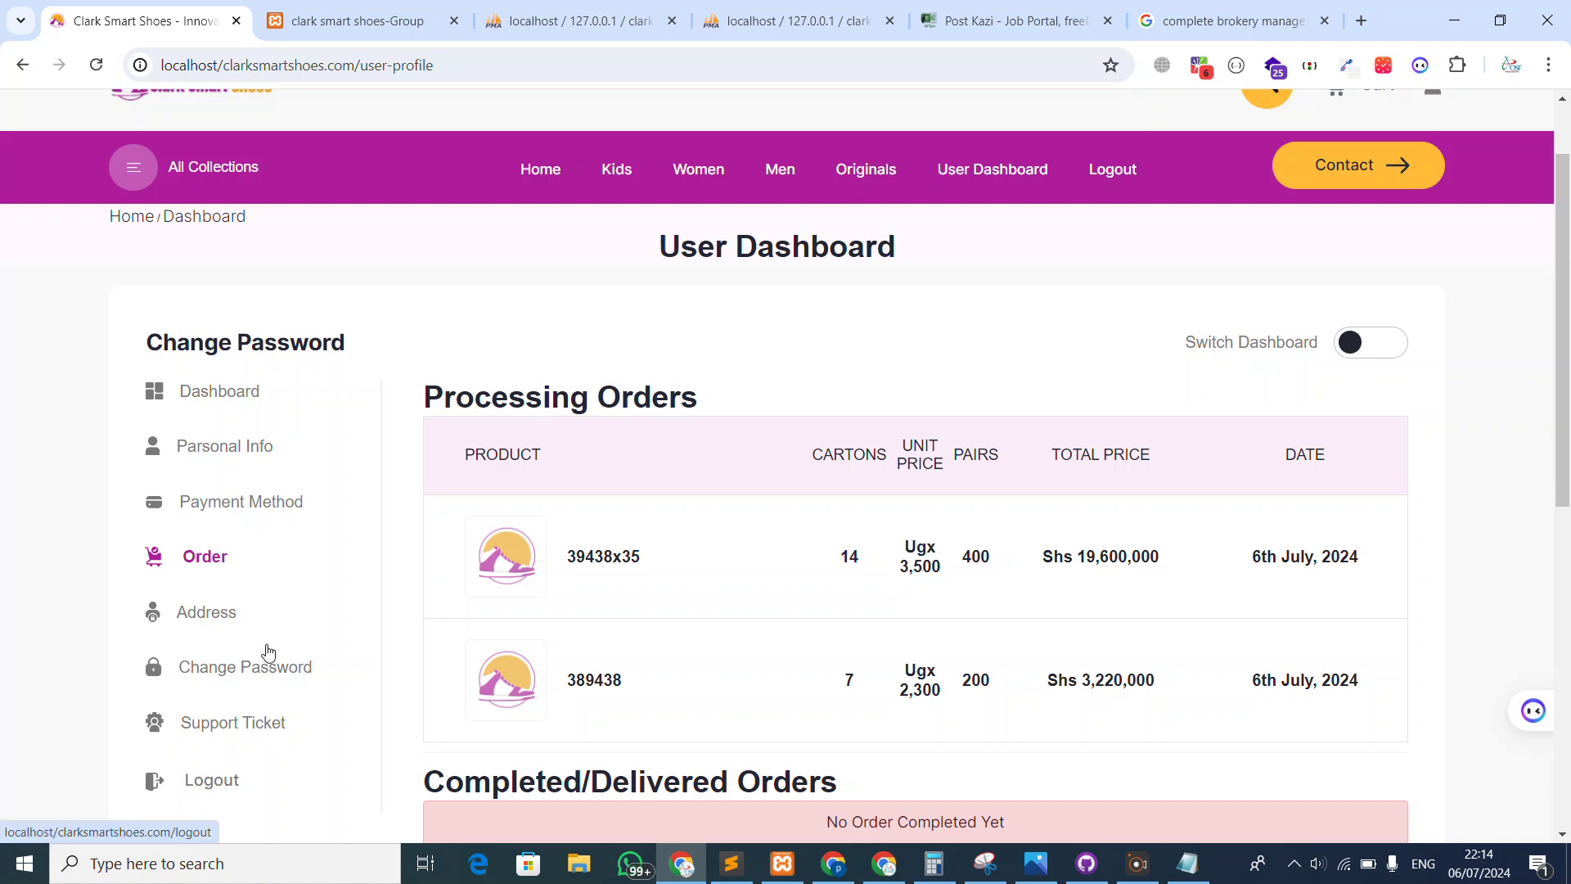
click(219, 452)
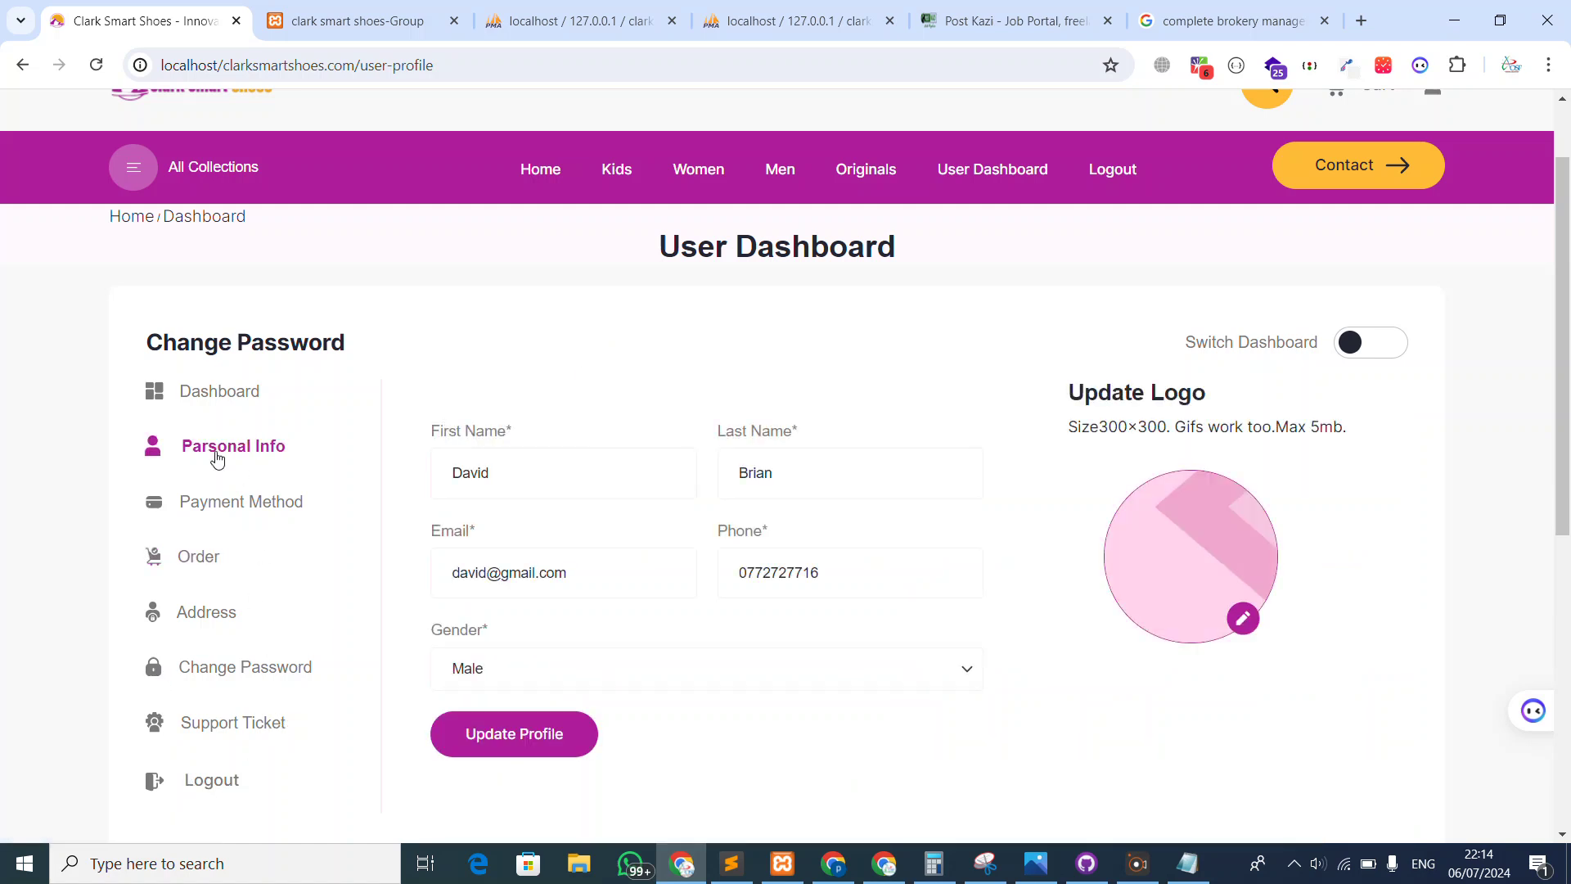
click(208, 401)
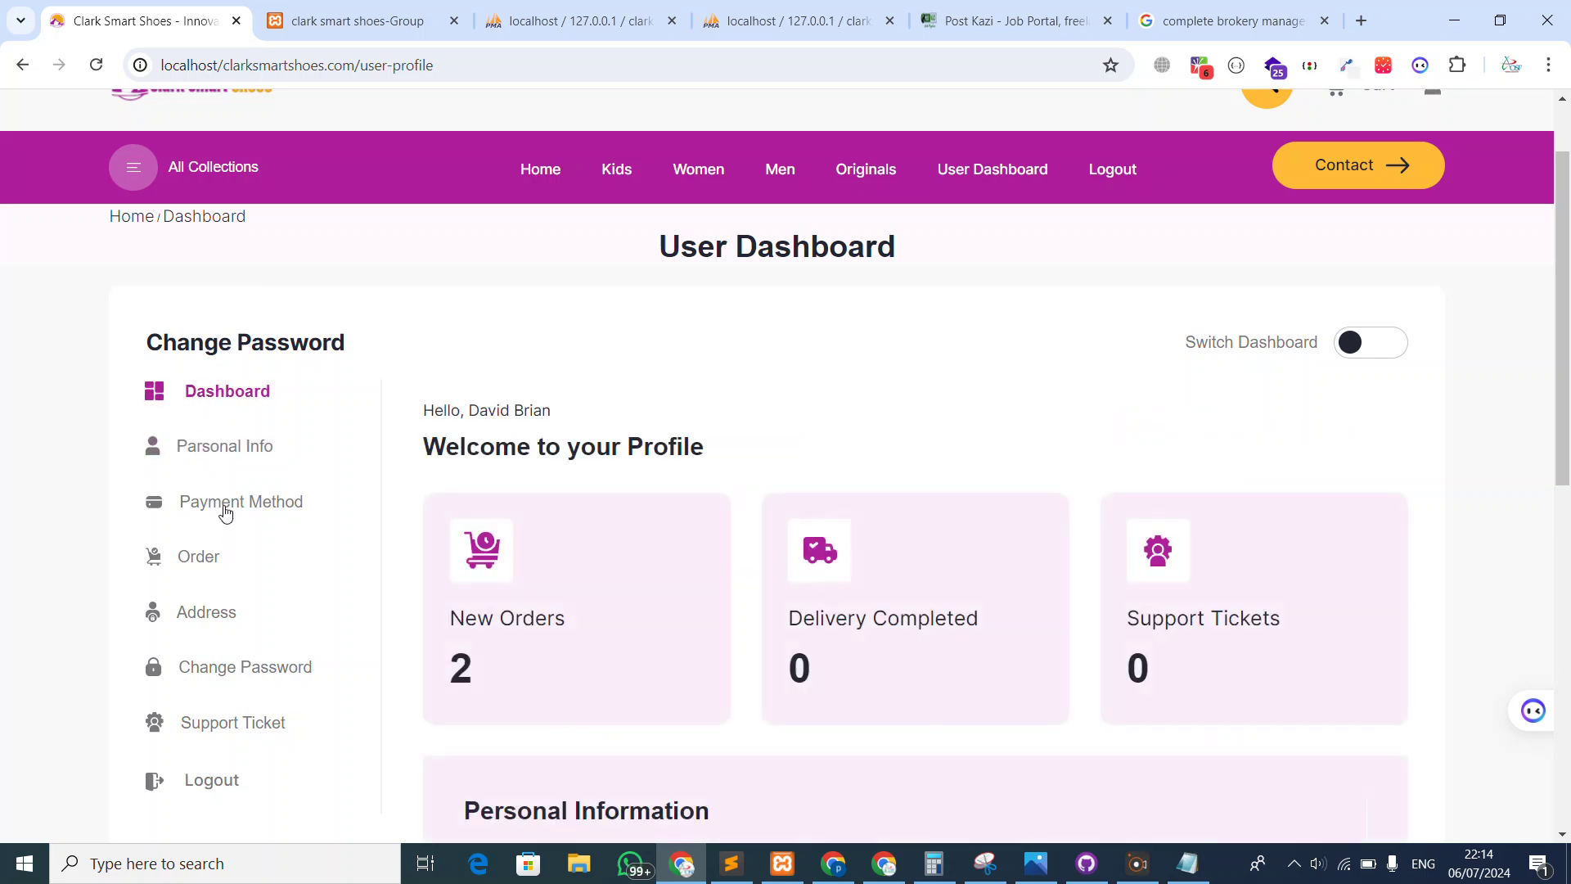
click(225, 509)
click(206, 559)
Reload the customer dashboard from the right-click menu and reopen the Order section
scroll(207, 564, down, 2)
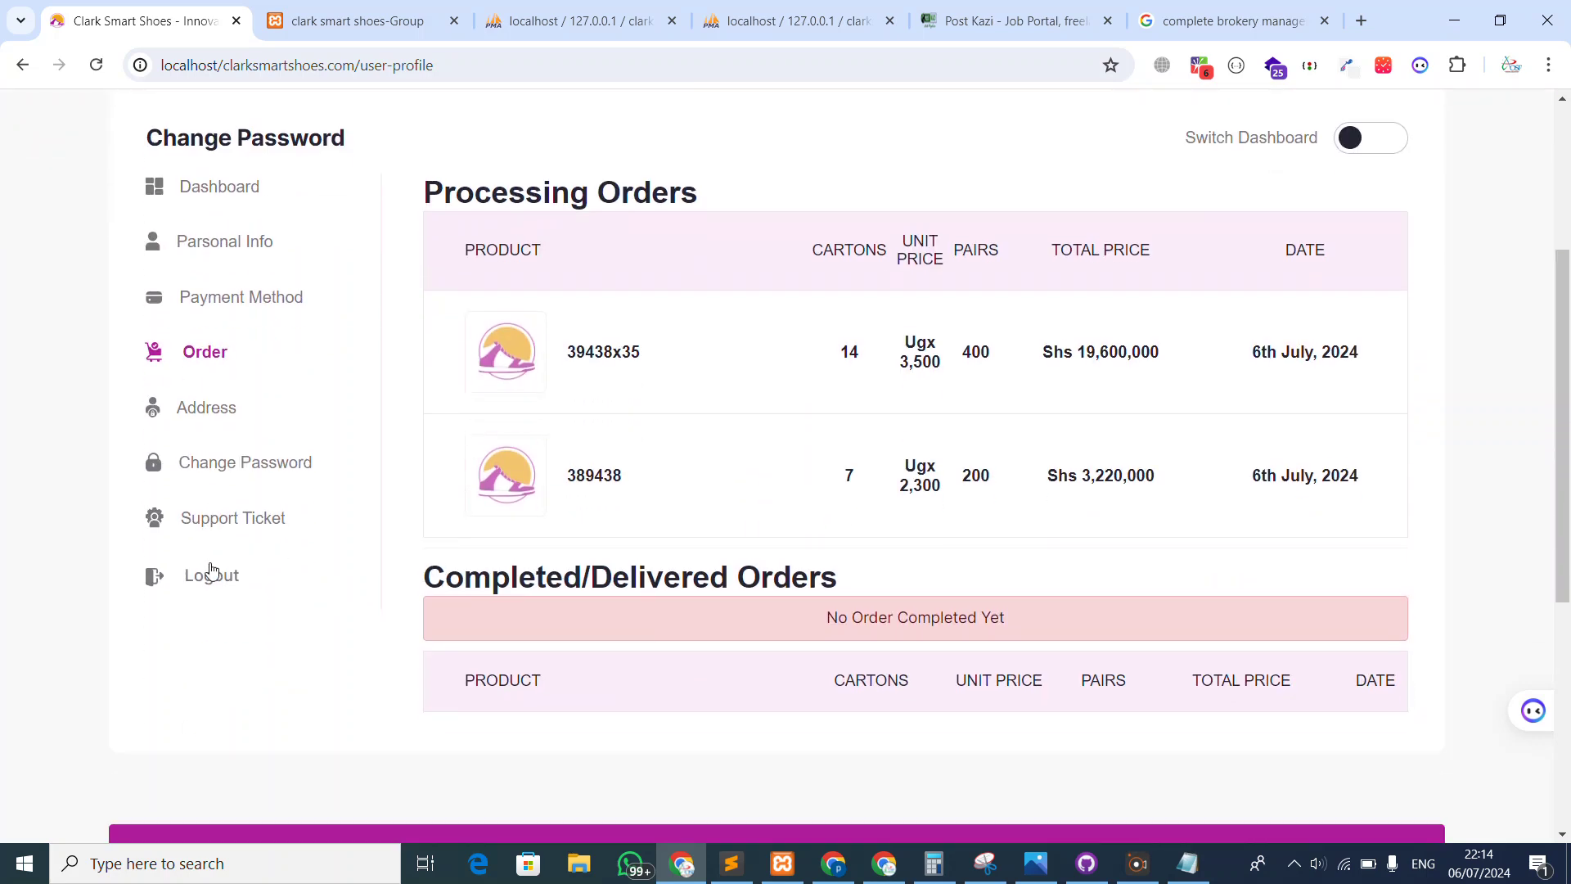
scroll(256, 501, down, 1)
scroll(517, 334, up, 2)
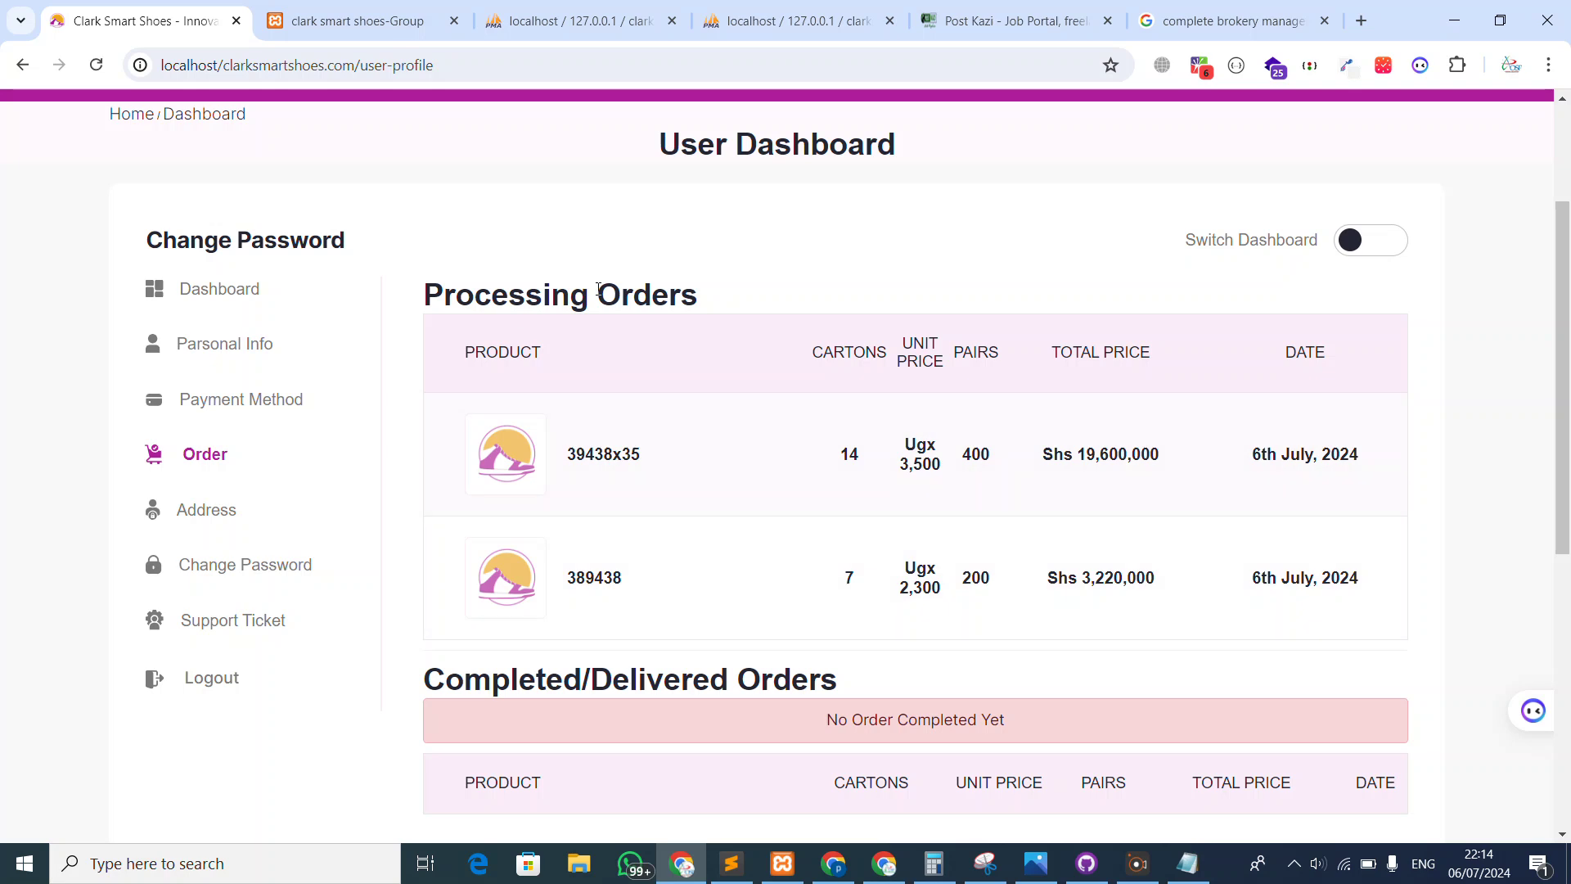
right_click(632, 271)
click(677, 311)
scroll(552, 347, down, 3)
scroll(249, 256, up, 1)
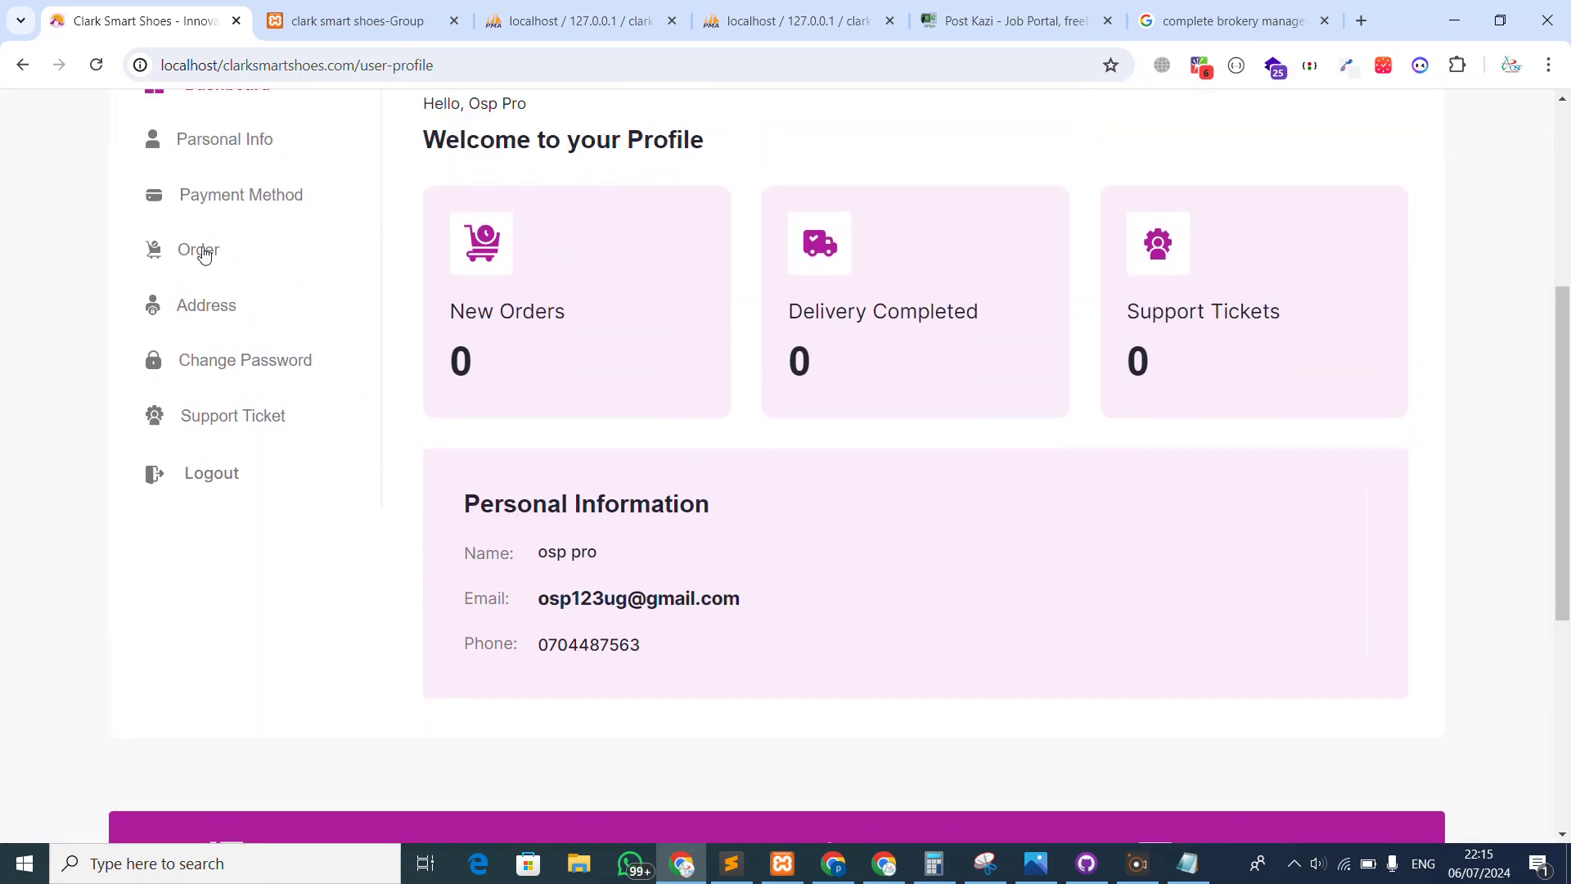
click(205, 252)
Reload from the address bar and recheck Order, now showing 'Nothing Found in Cart'
scroll(638, 250, up, 2)
scroll(639, 250, up, 2)
scroll(751, 462, down, 3)
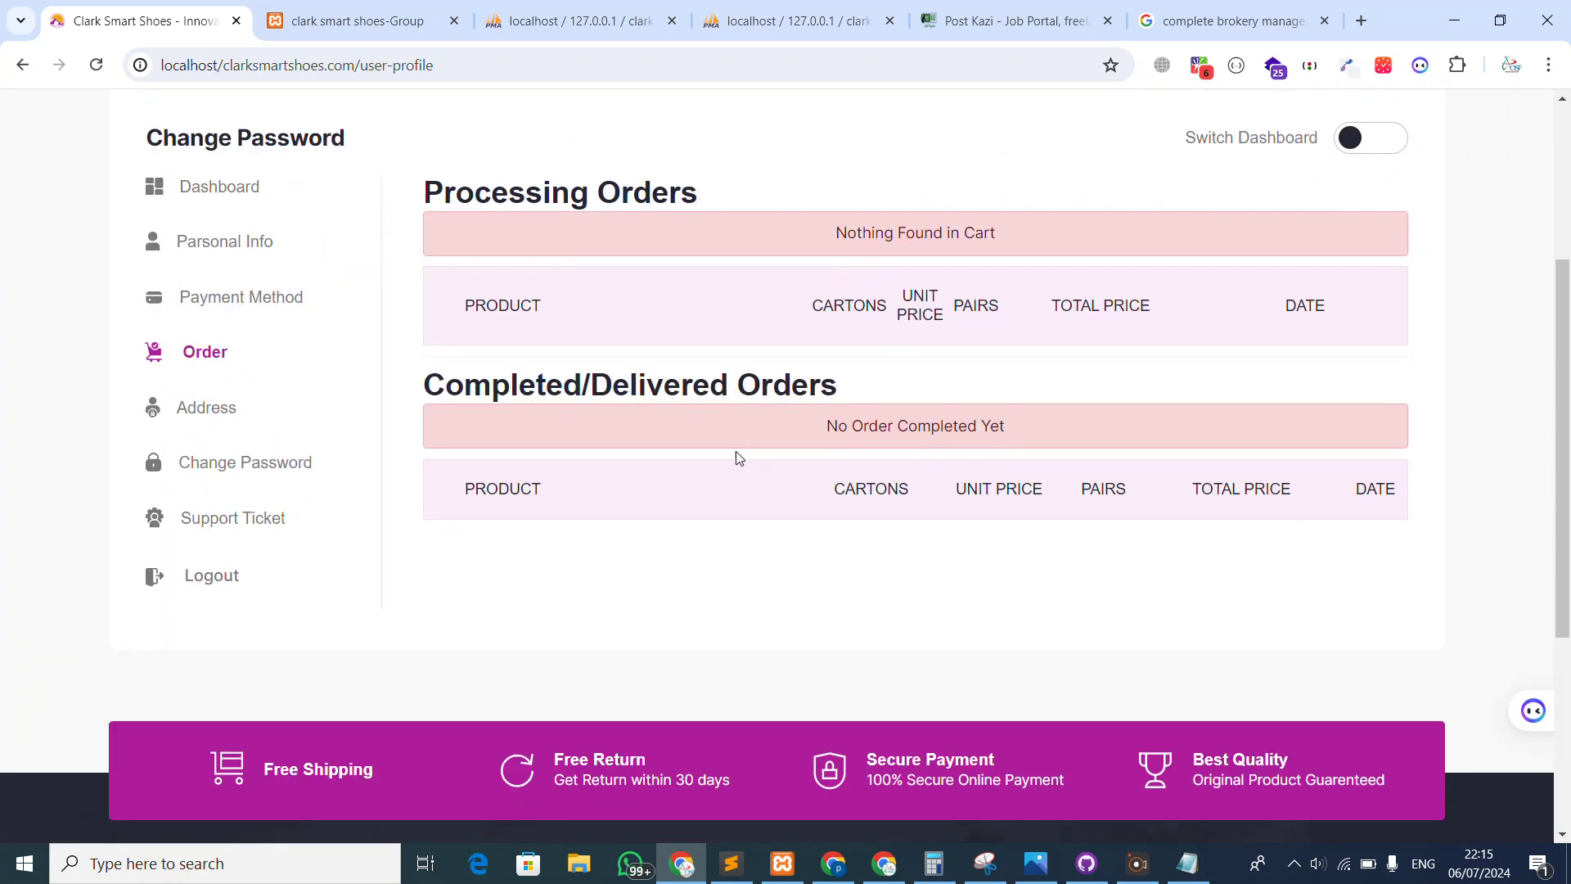
scroll(602, 313, up, 3)
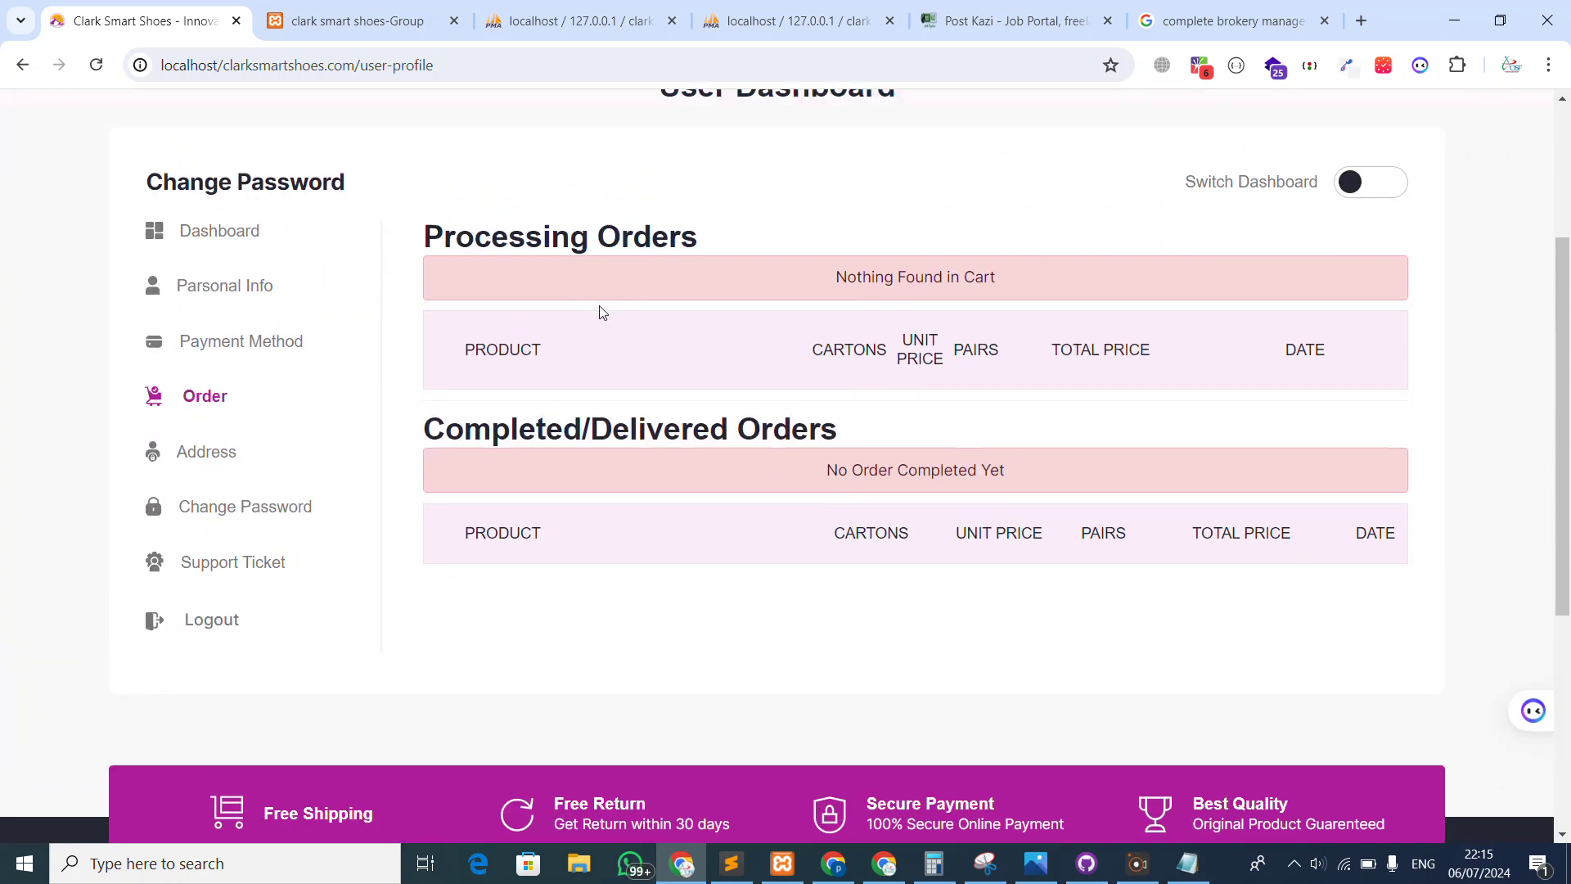
click(382, 80)
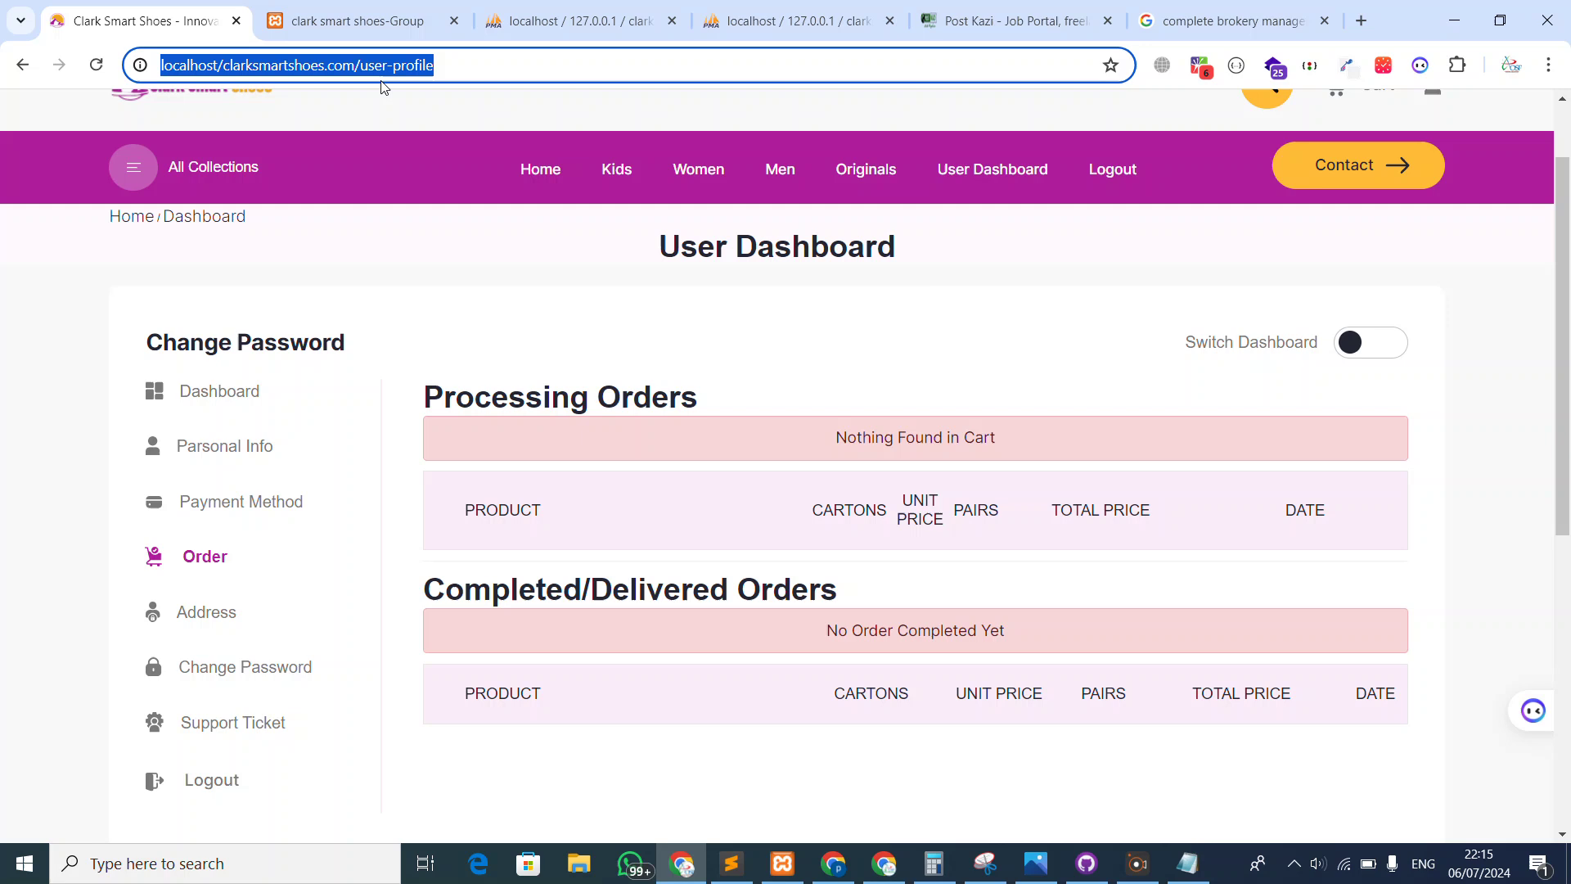
key(Return)
scroll(296, 375, down, 2)
click(191, 357)
click(314, 61)
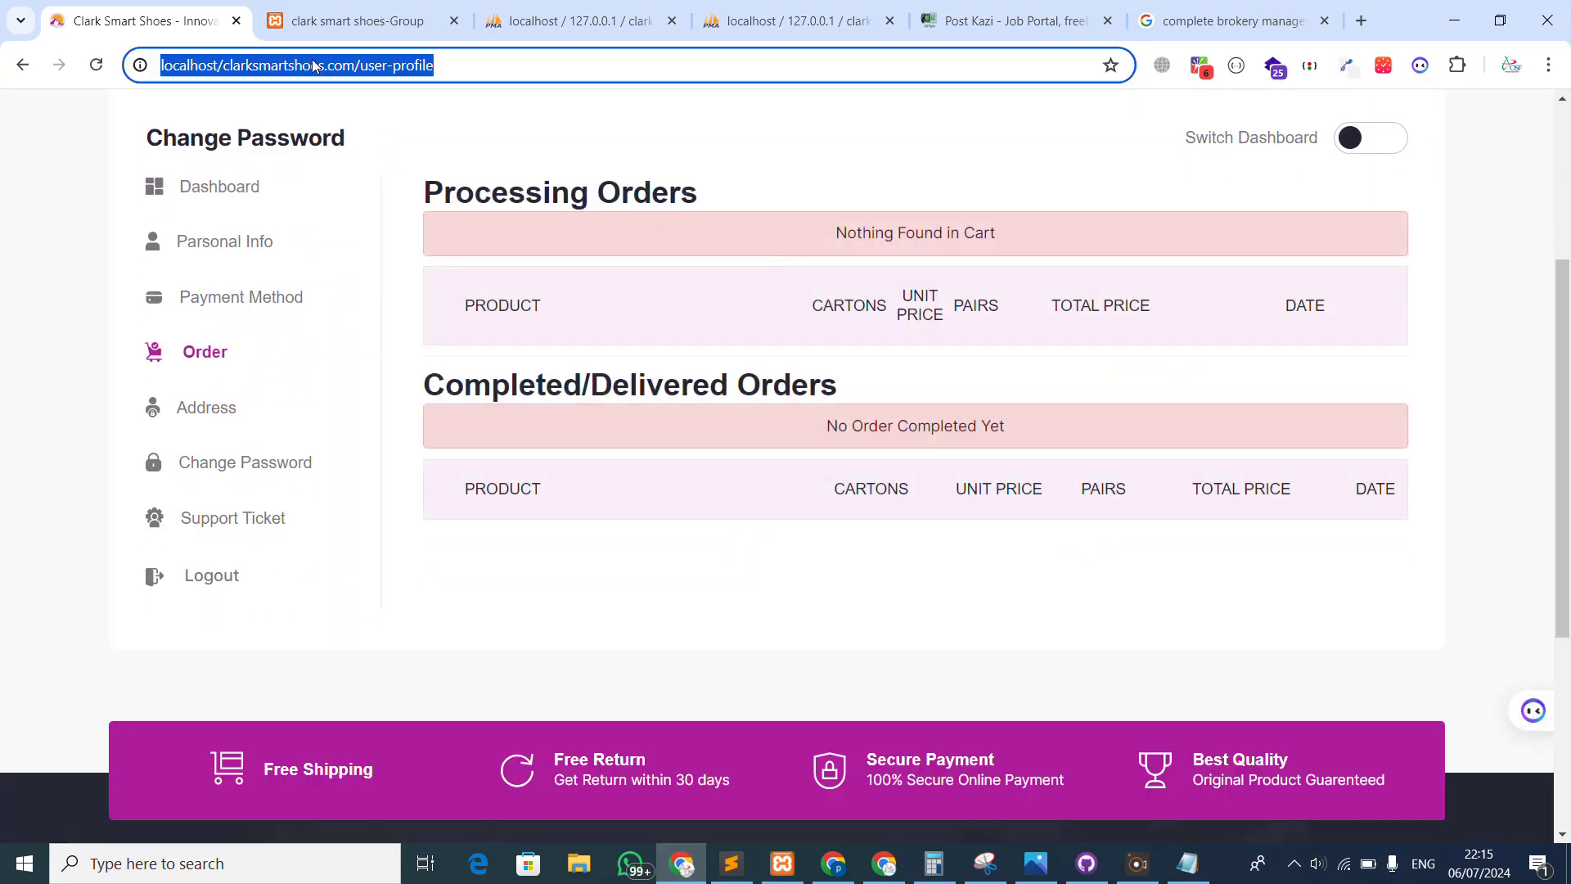
scroll(203, 200, up, 3)
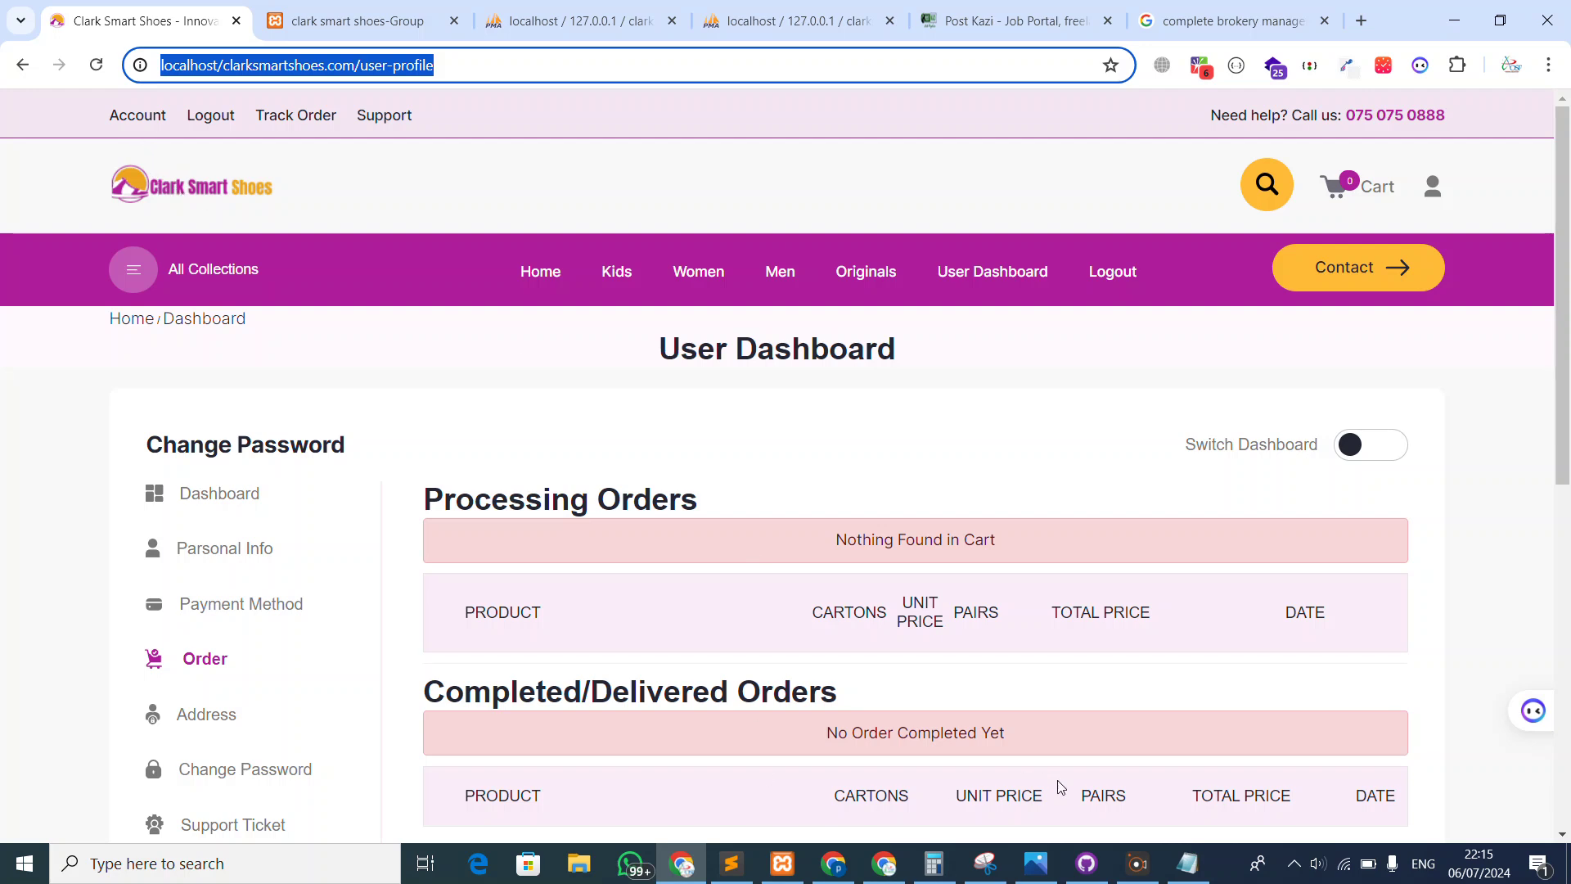